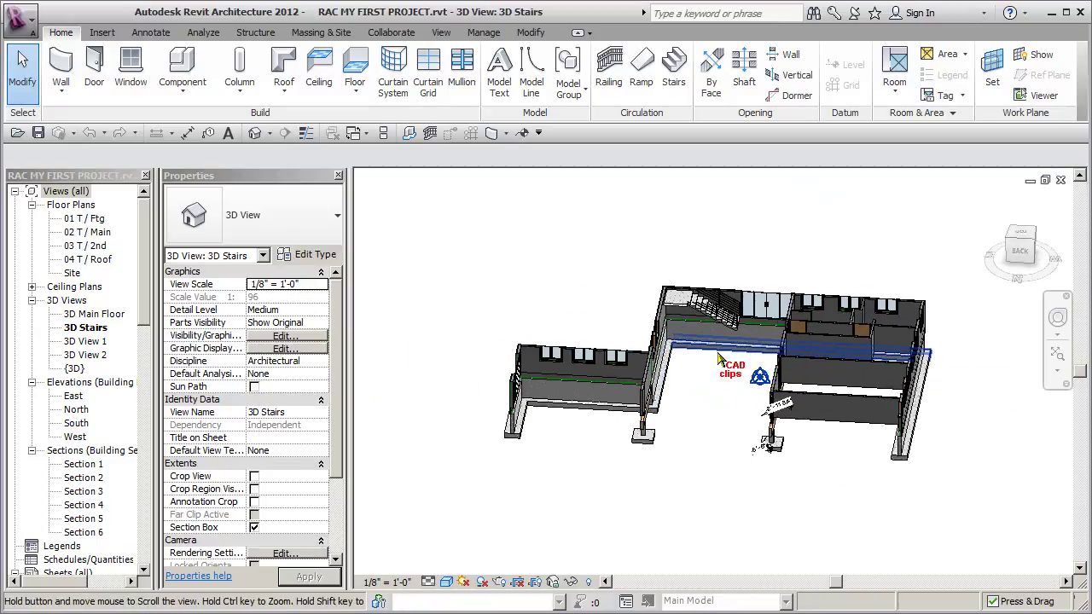
Delete the 3D Main Floor view from the project's 3D views
left_click(114, 315)
right_click(113, 314)
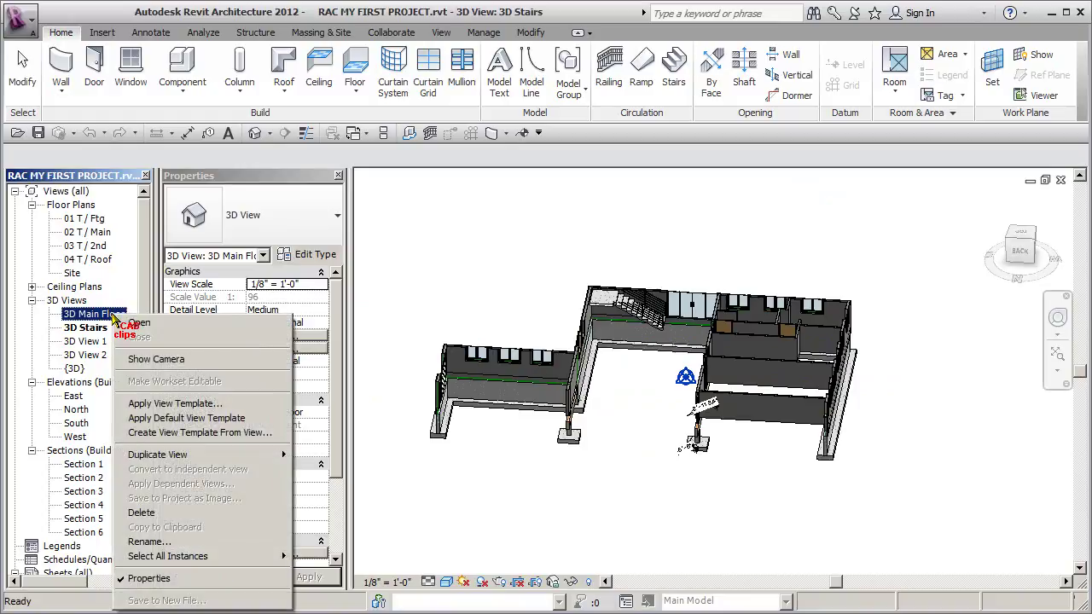
left_click(157, 514)
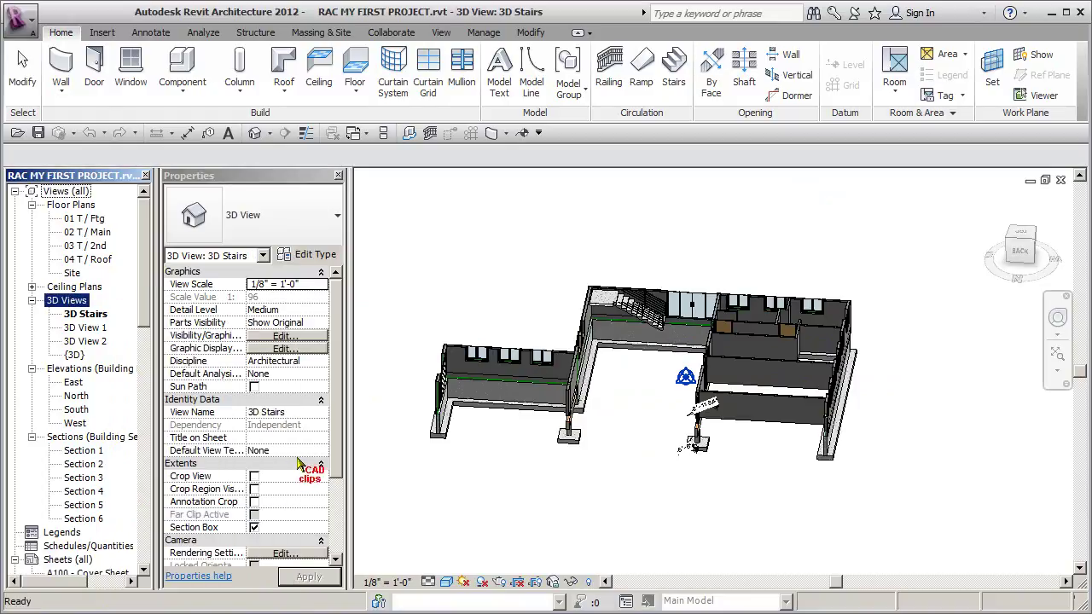
Rename the 3D Stairs view as 3D Section
right_click(94, 314)
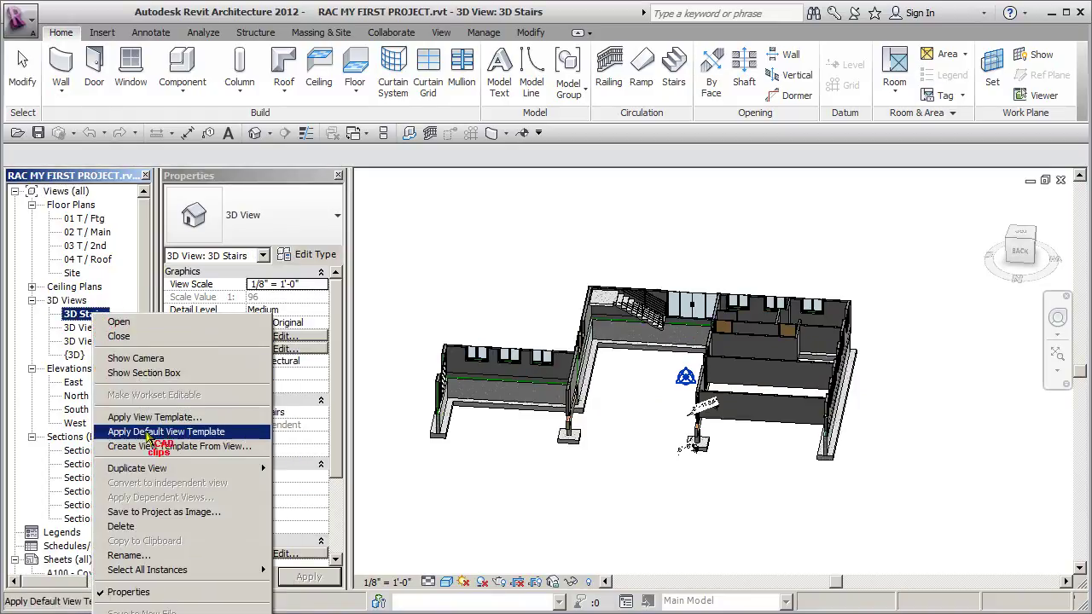
left_click(128, 555)
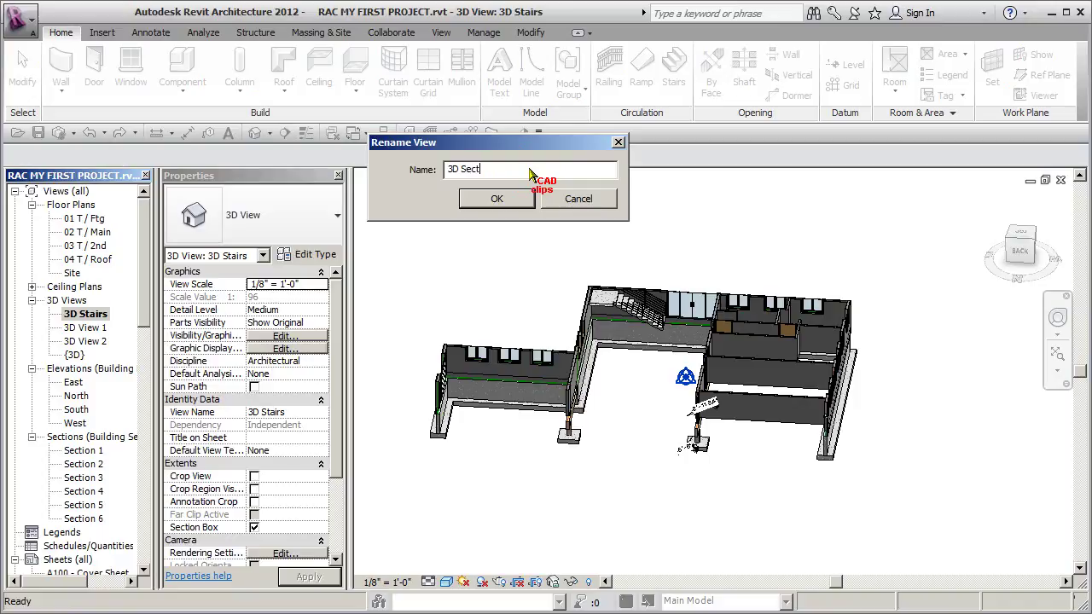
left_click(520, 199)
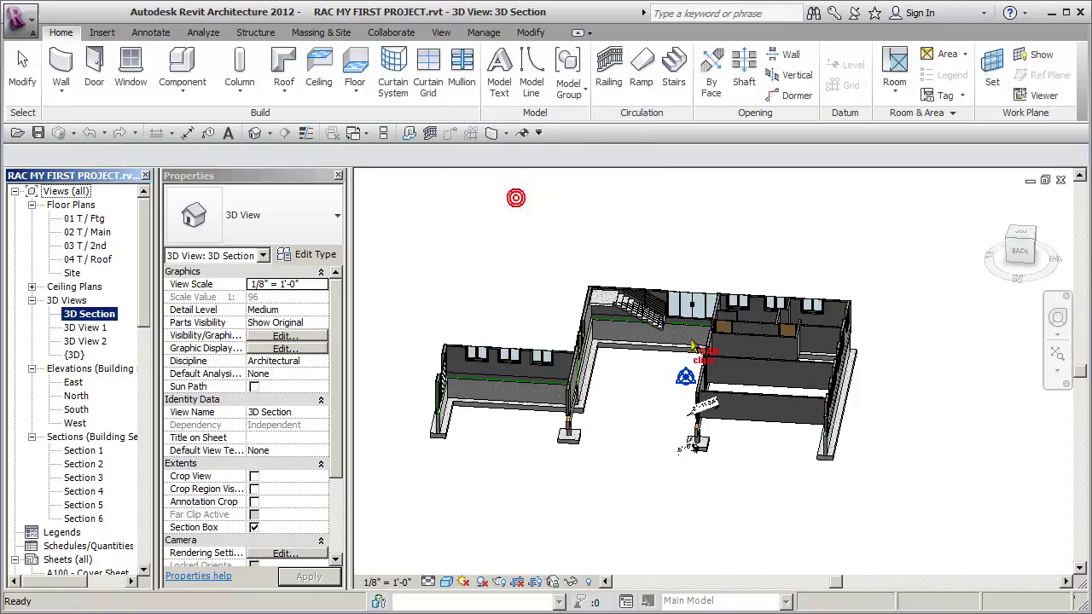
Reveal the hidden elements in the 3D Section view, unhide the section box and leave reveal mode
left_click(851, 480)
middle_click_drag(895, 484, 845, 469, "shift")
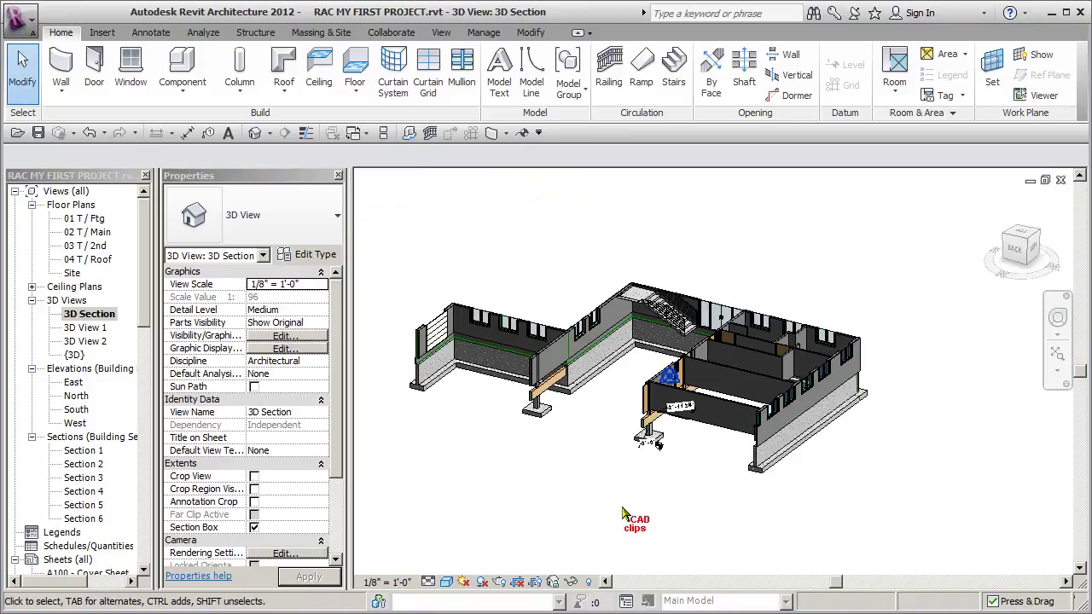
left_click(590, 582)
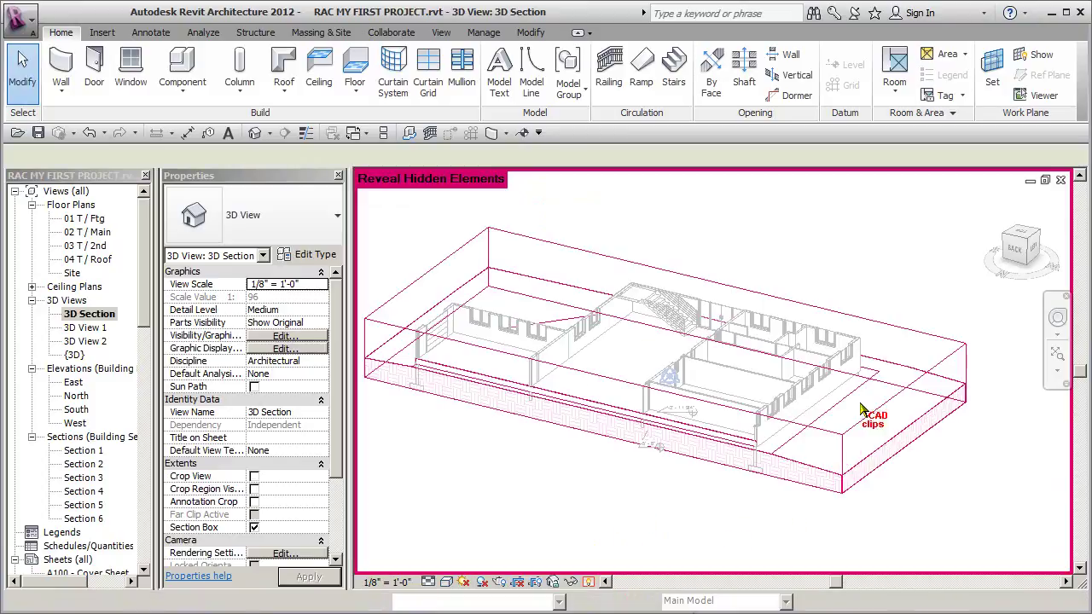
left_click(887, 328)
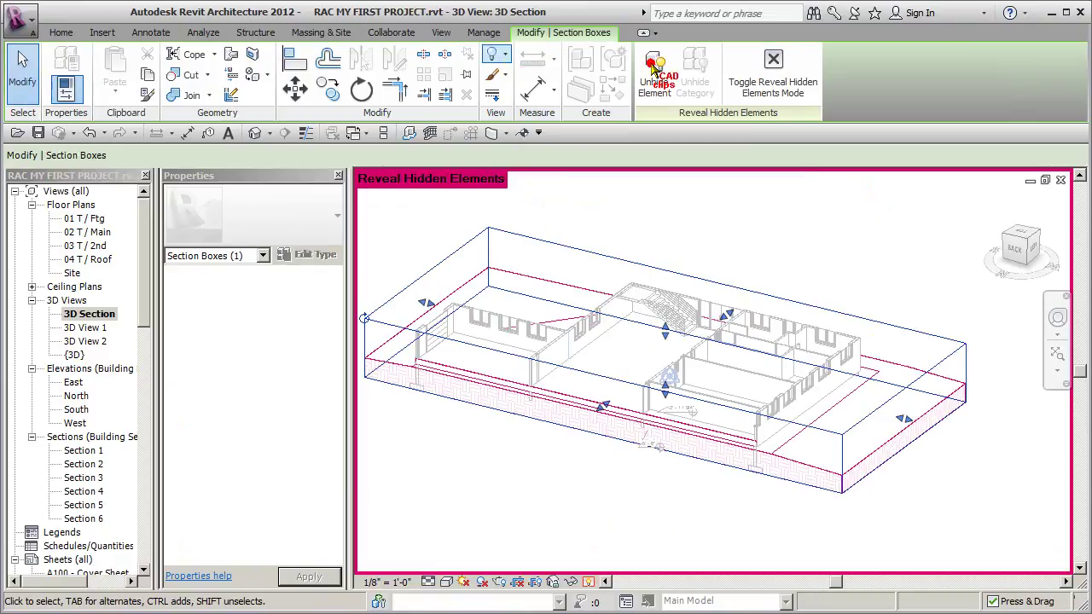
left_click(655, 73)
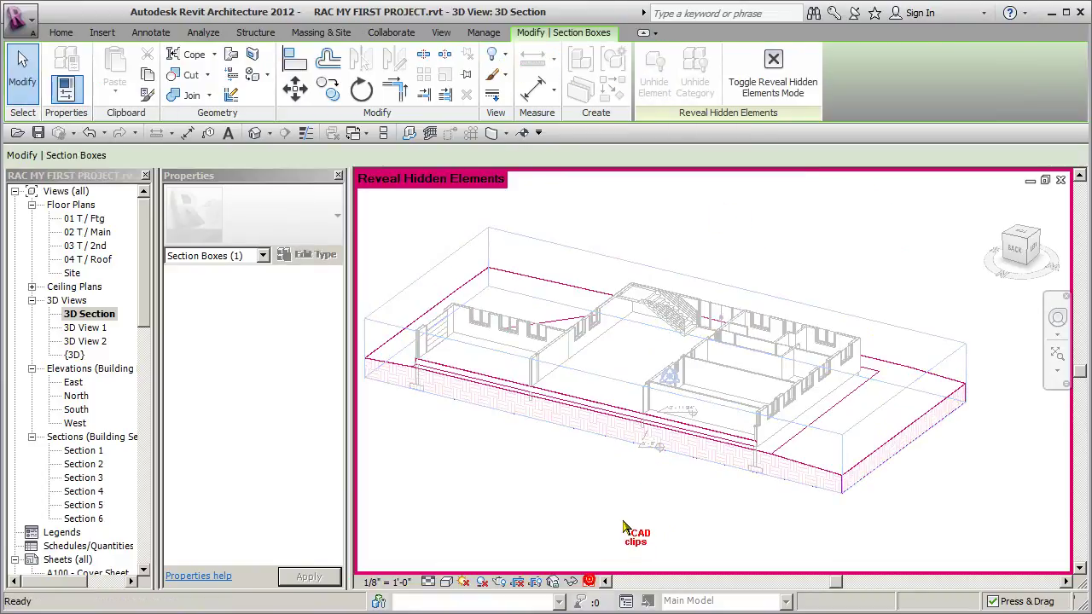
left_click(622, 521)
left_click(622, 388)
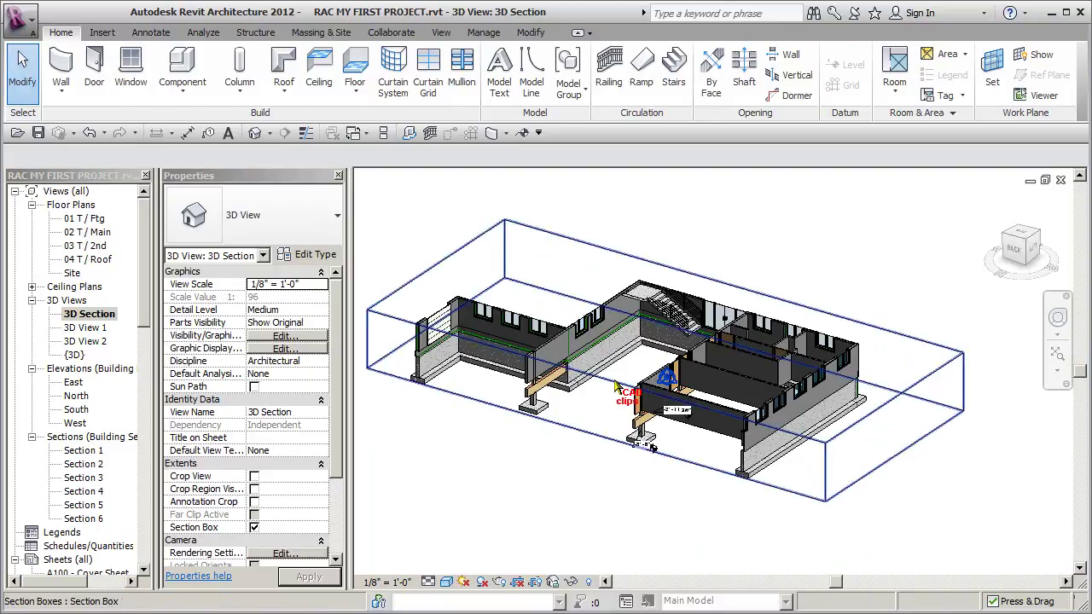
left_click(503, 56)
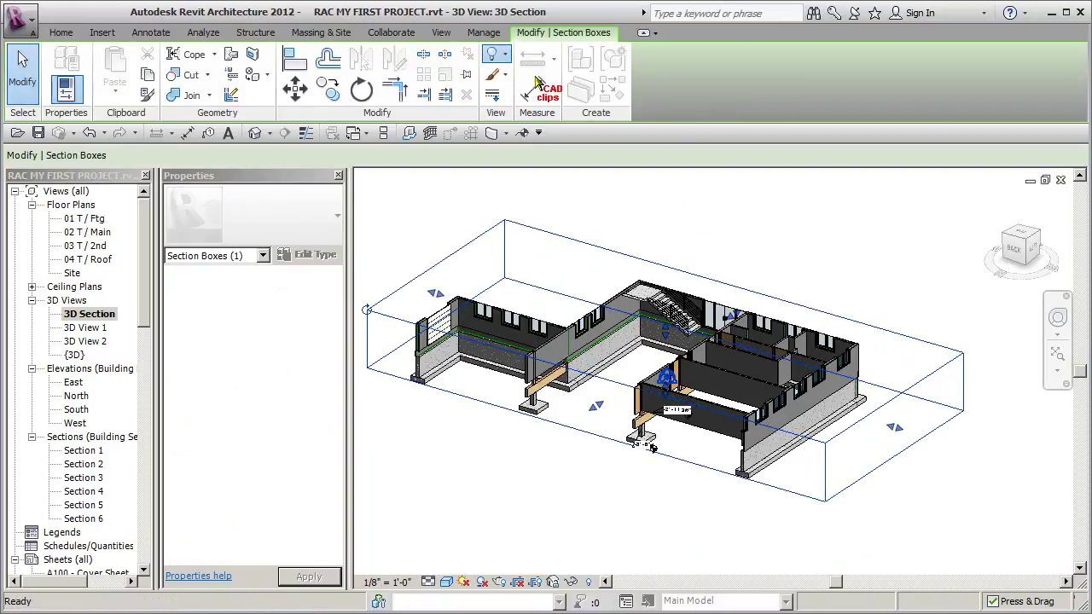
left_click(799, 319)
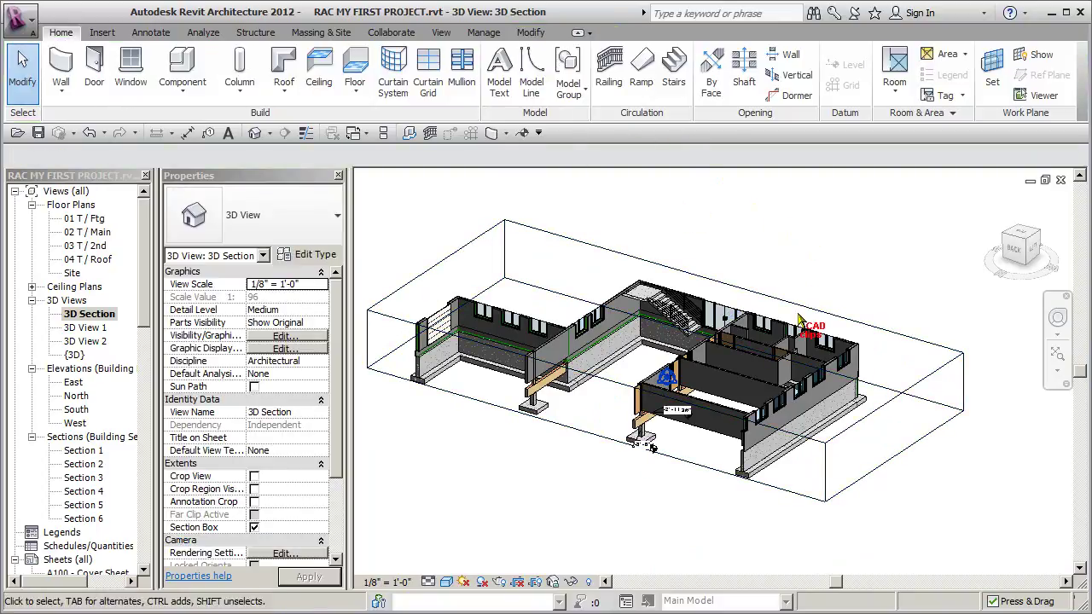
Raise the top face of the section box above the roof ridge so it encloses the building's full height
left_click(781, 301)
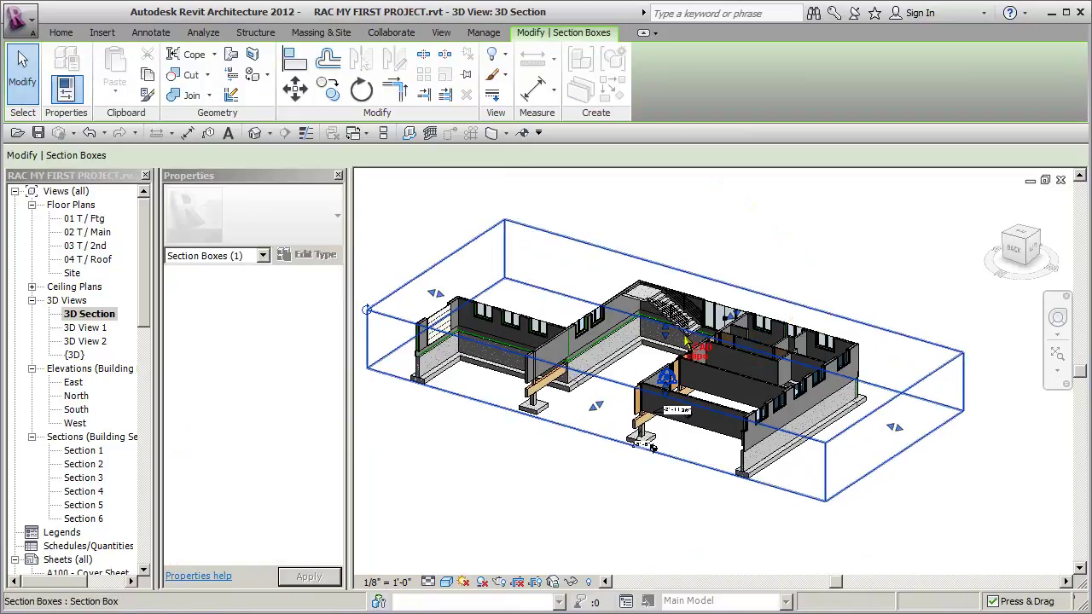
left_click_drag(674, 341, 701, 279)
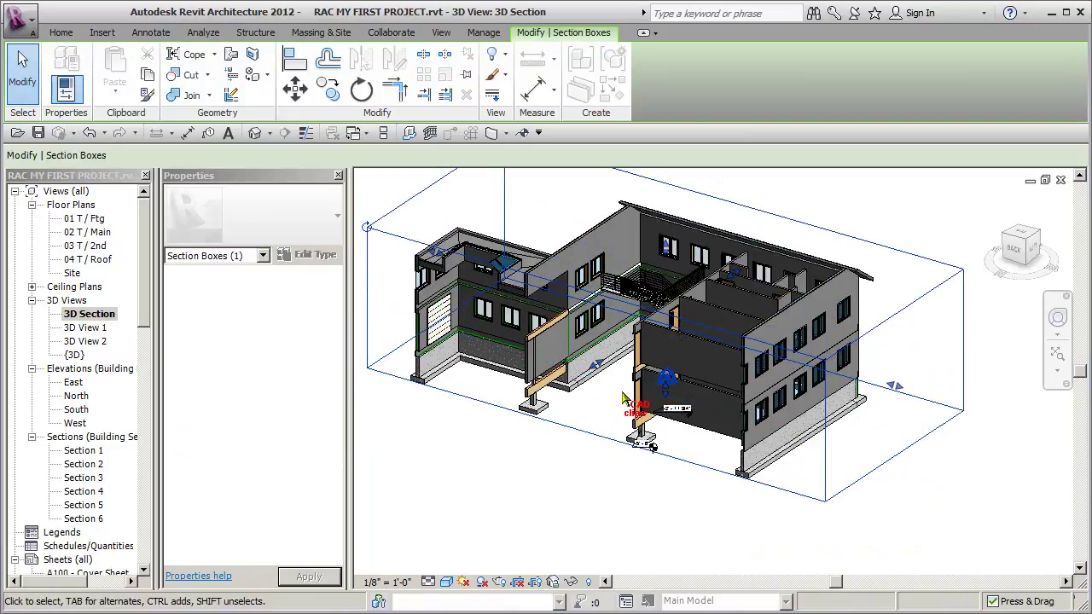
middle_click_drag(596, 366, 746, 231, "shift")
left_click_drag(636, 259, 637, 201)
middle_click_drag(788, 306, 793, 366)
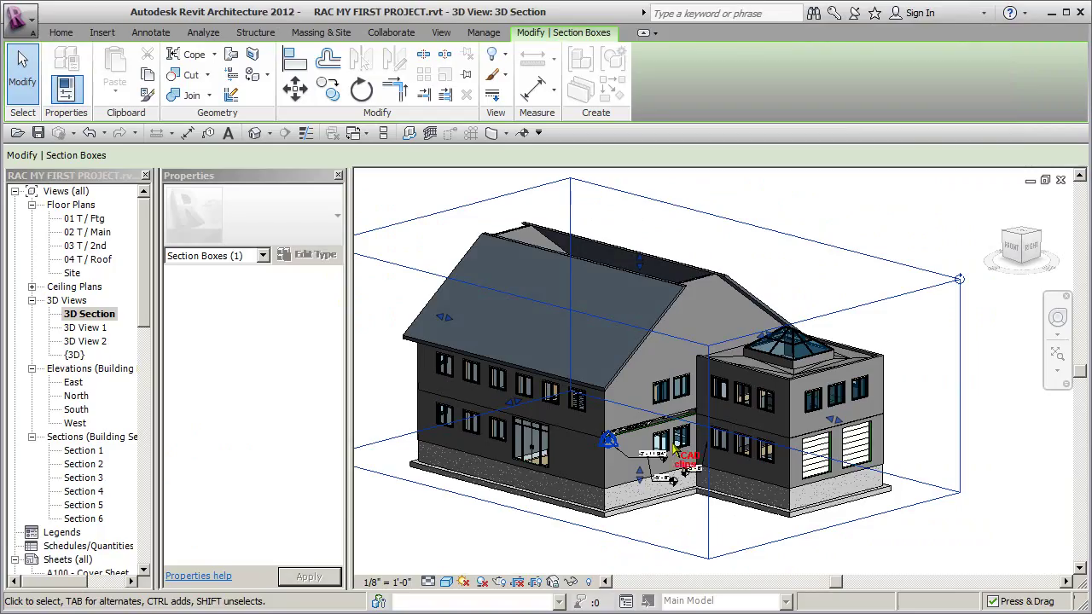
Pull the section box's west face into the main building and lower its top face to slice through the roof
middle_click_drag(585, 195, 473, 339, "shift")
left_click_drag(474, 339, 604, 395)
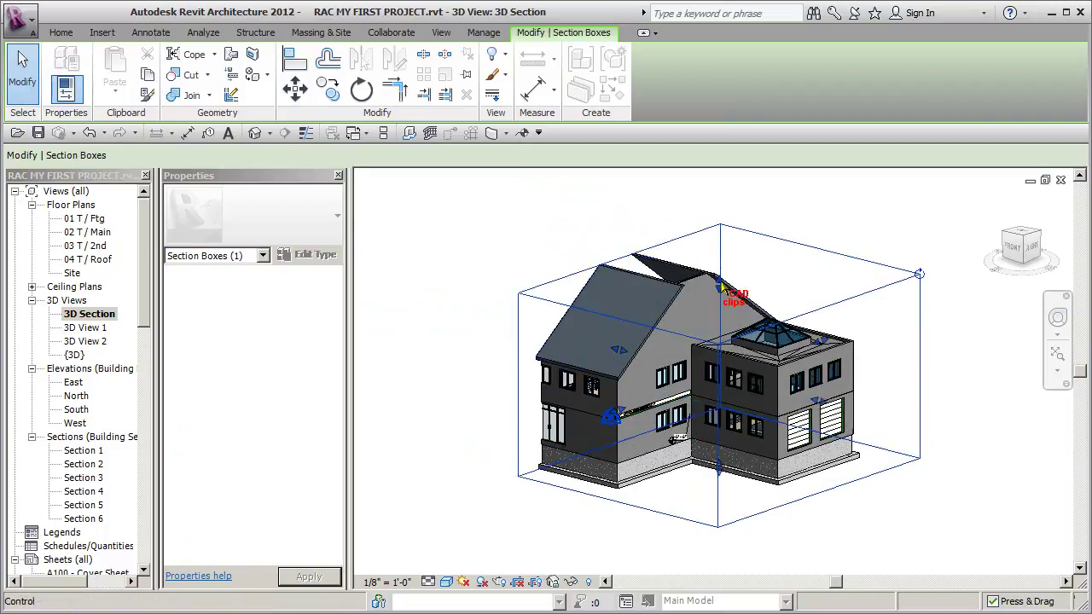
mouse_move(719, 289)
left_mouse_down()
mouse_move(718, 276)
mouse_move(724, 305)
mouse_move(722, 297)
left_mouse_up()
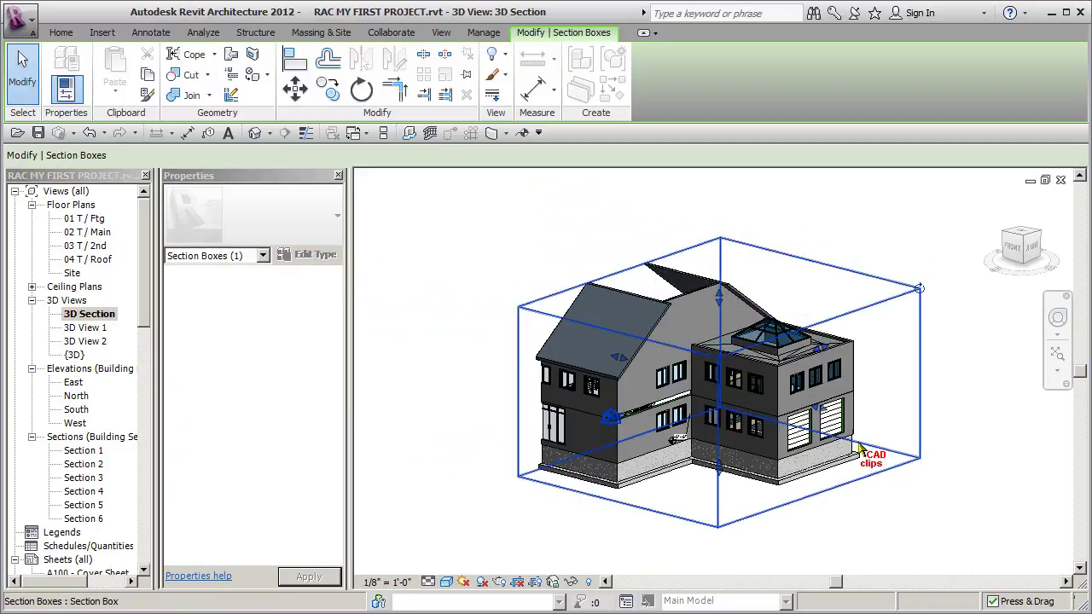
Pull the section box's east face into the garage wing and its front face inward to cut away the wall before the stairs
left_click_drag(817, 407, 793, 414)
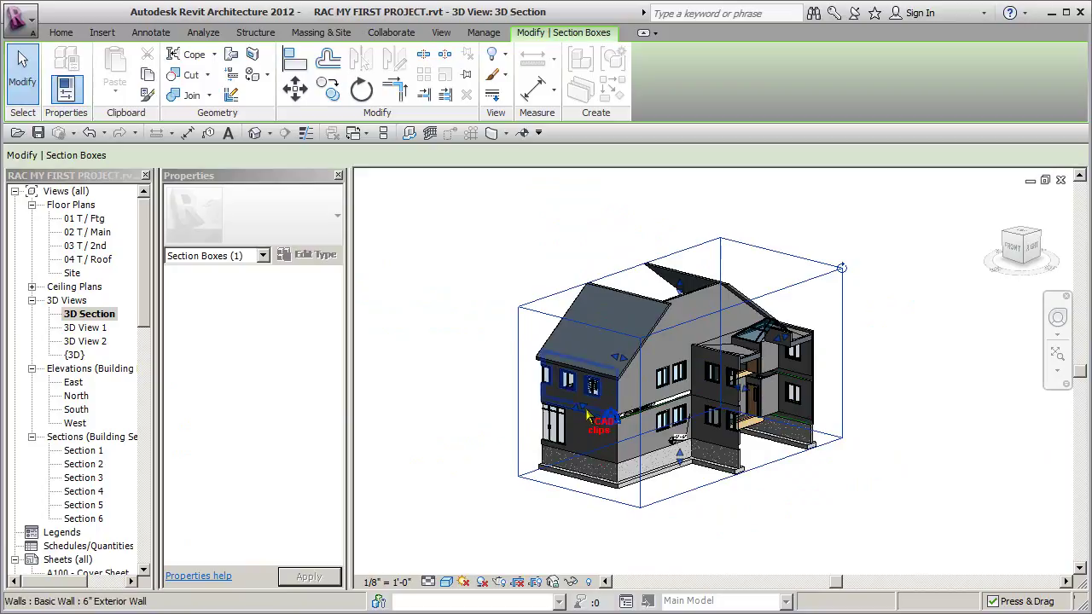
left_click_drag(583, 413, 607, 417)
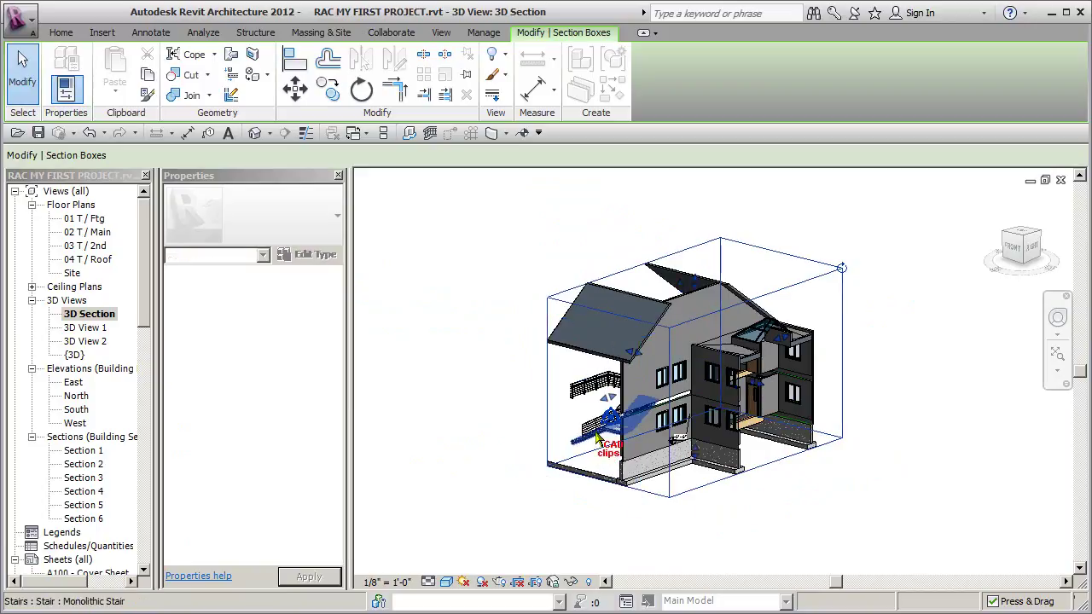
left_click(782, 487)
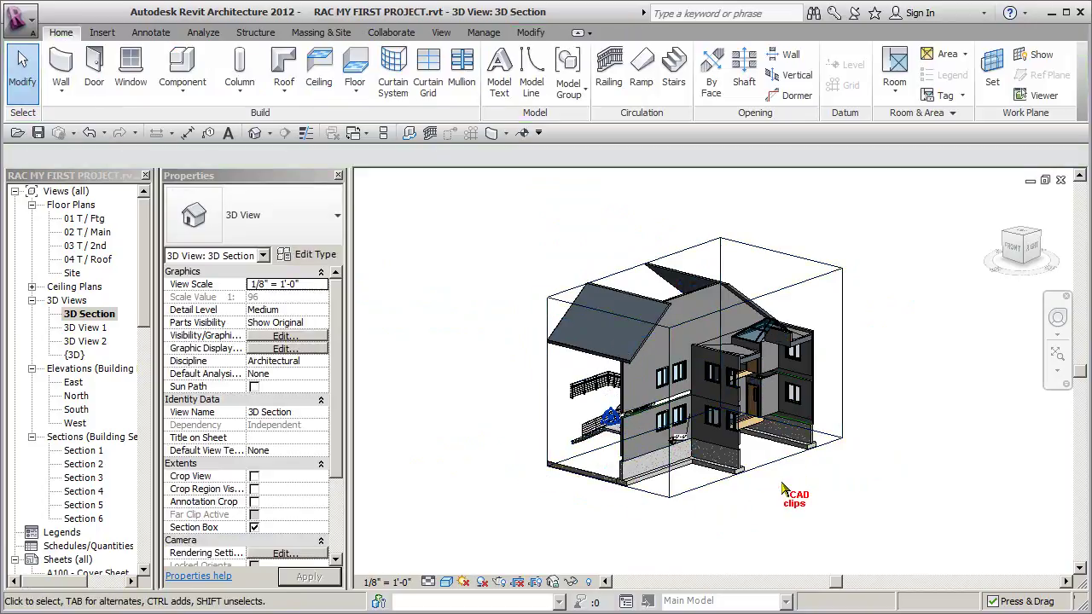
middle_click_drag(782, 483, 791, 464, "shift")
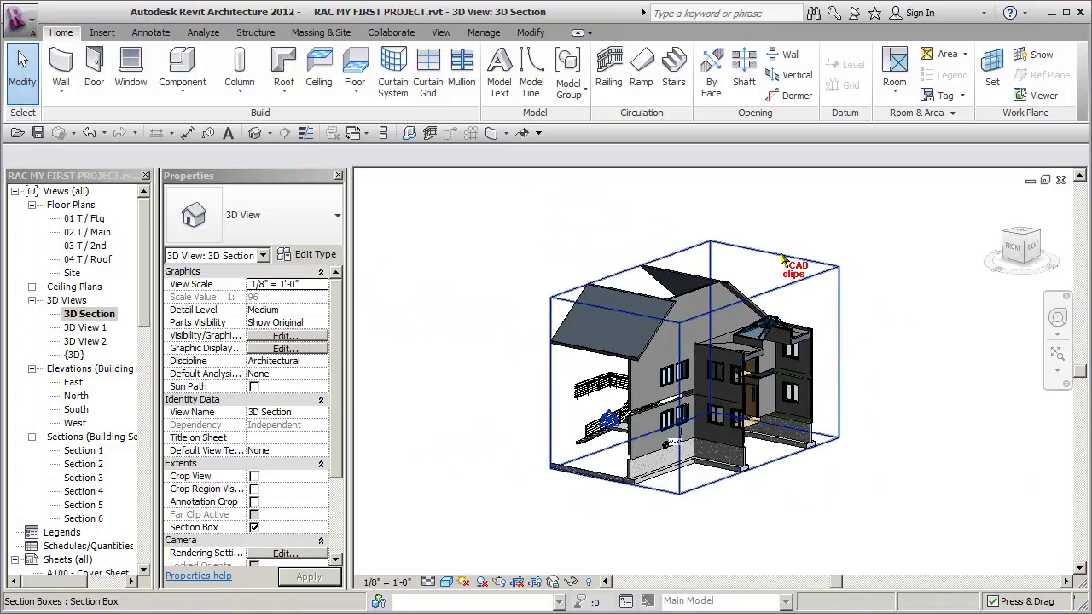
left_click(780, 253)
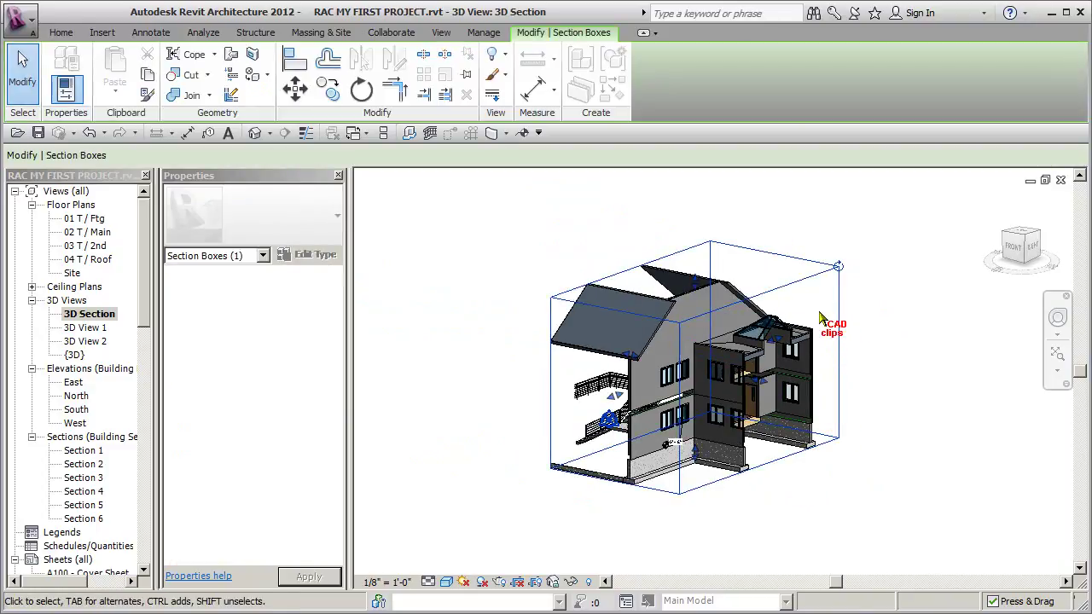
left_click(780, 343)
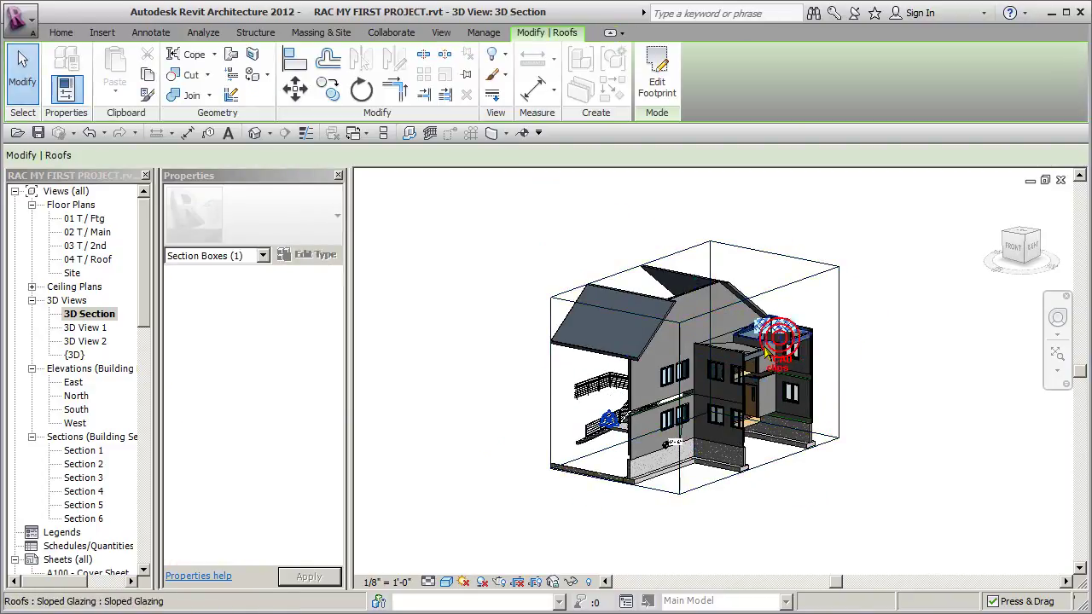
left_click(867, 356)
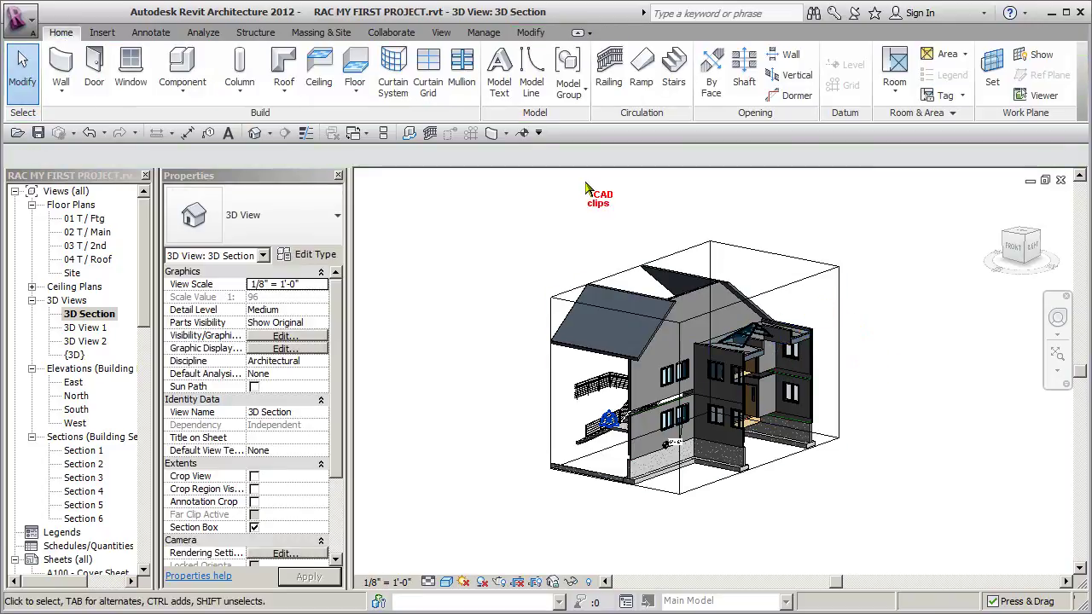
Return to Revit from the A103 Sections PDF and pull the section box's east face further into the skylit wing
scroll(756, 455, "up", 4)
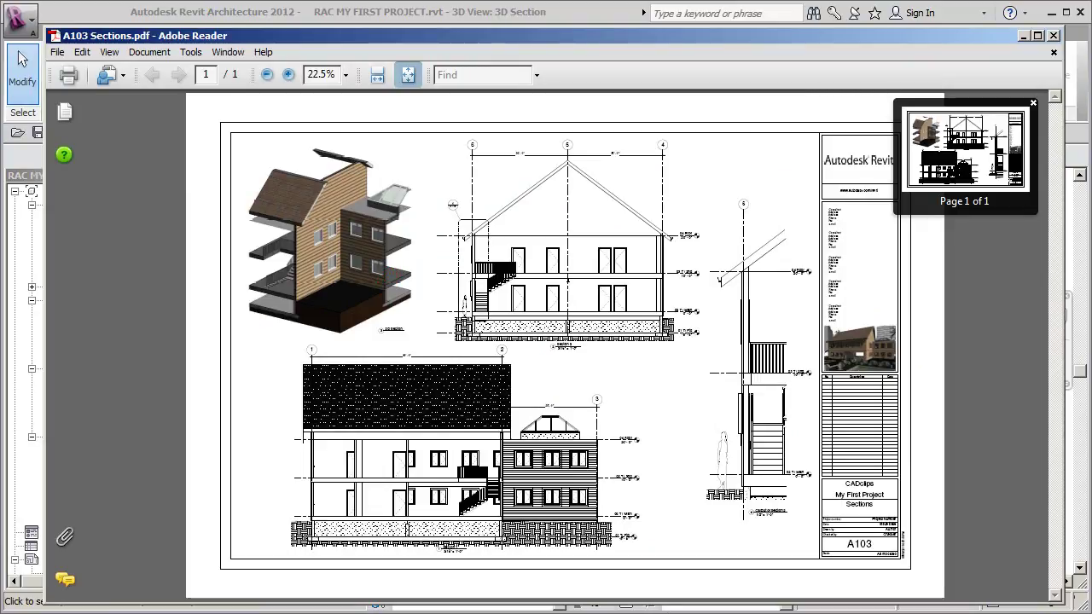
key("alt+Tab")
left_click(881, 297)
left_click_drag(772, 316, 735, 345)
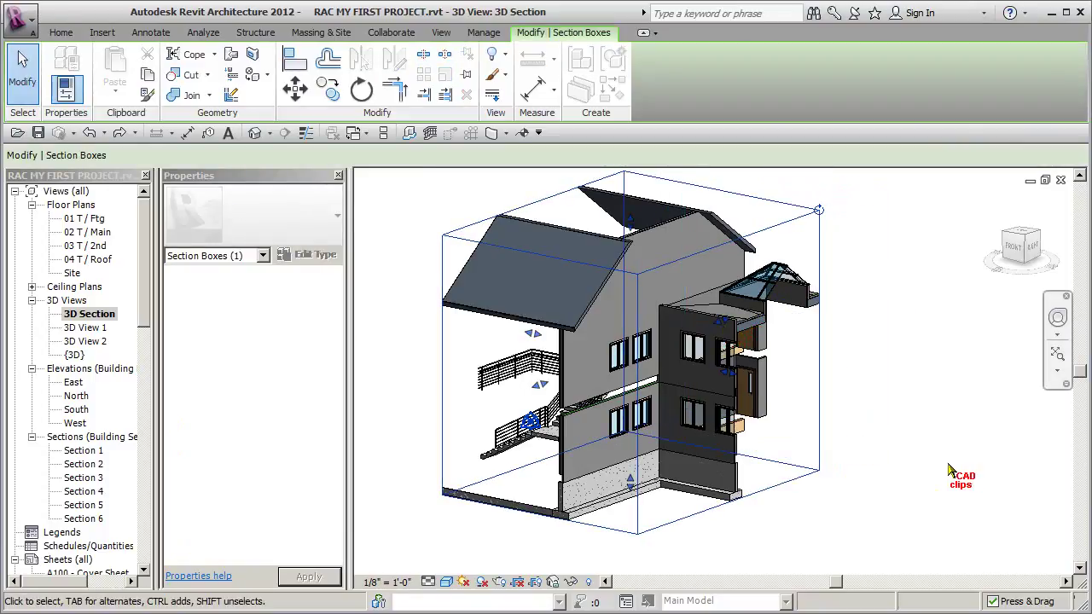
left_click(941, 465)
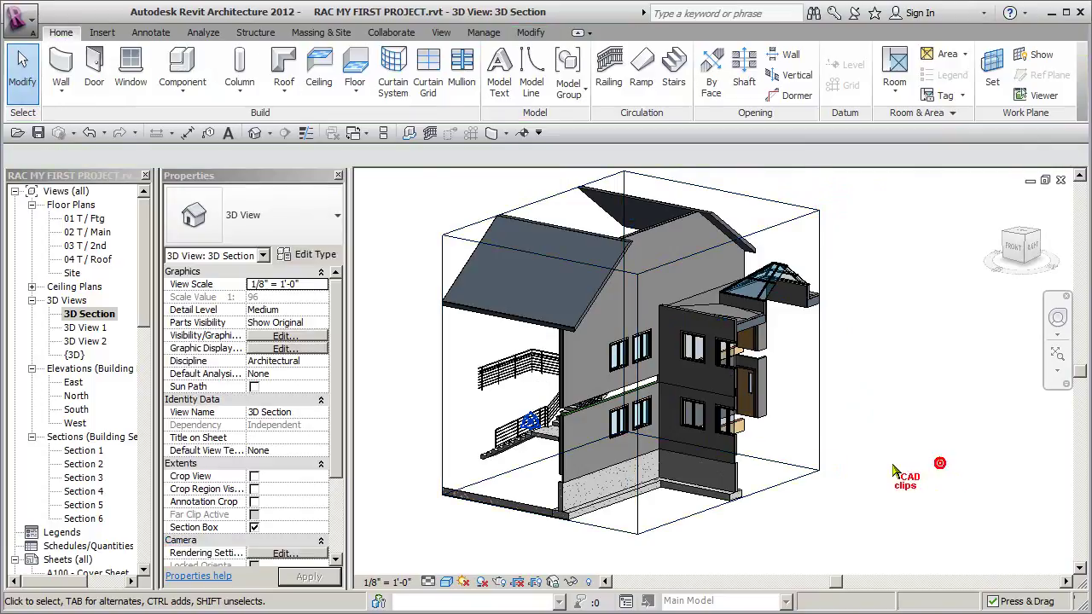
Pull the section box's west face further into the main building near the stairs
left_click(534, 204)
left_click_drag(539, 331, 589, 360)
left_click(841, 360)
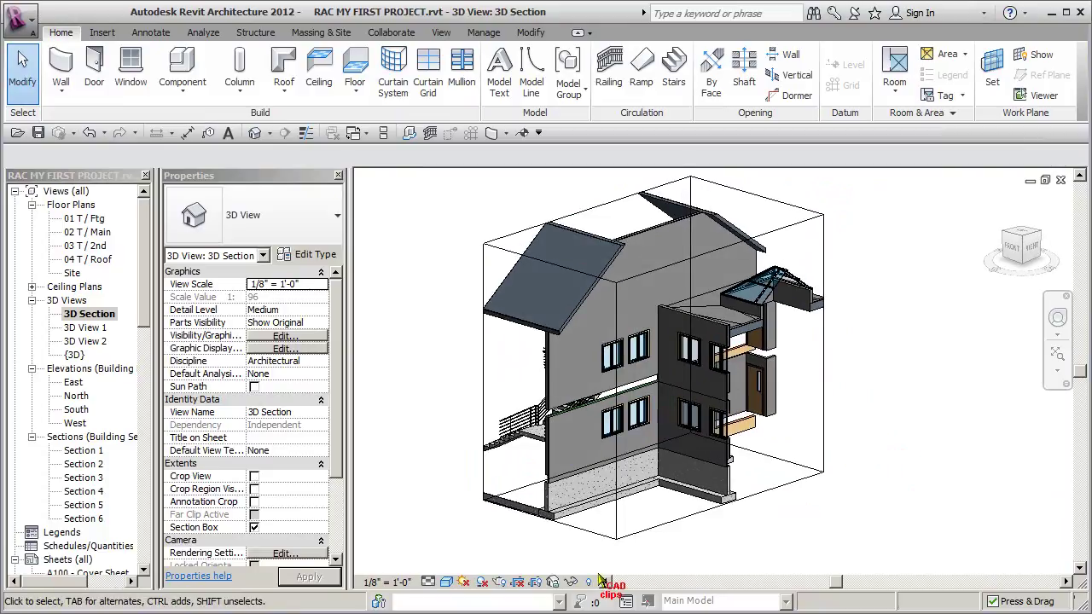
Hide the section box in the 3D Section view
left_click(615, 512)
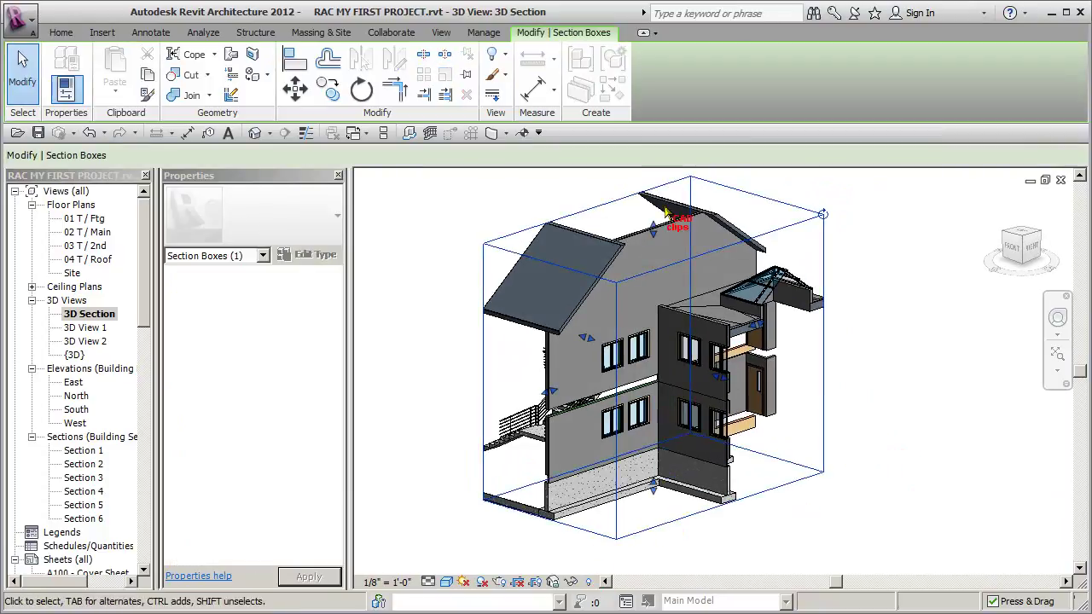
left_click(508, 54)
left_click(546, 90)
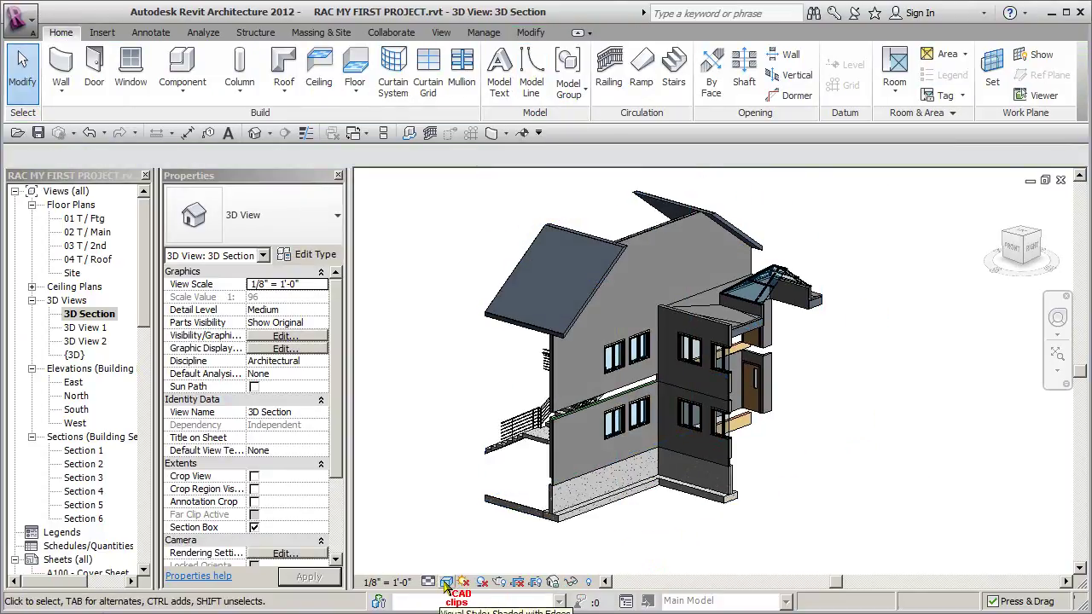
Change the 3D Section view's visual style to display the model with realistic material textures
left_click(445, 581)
left_click(464, 575)
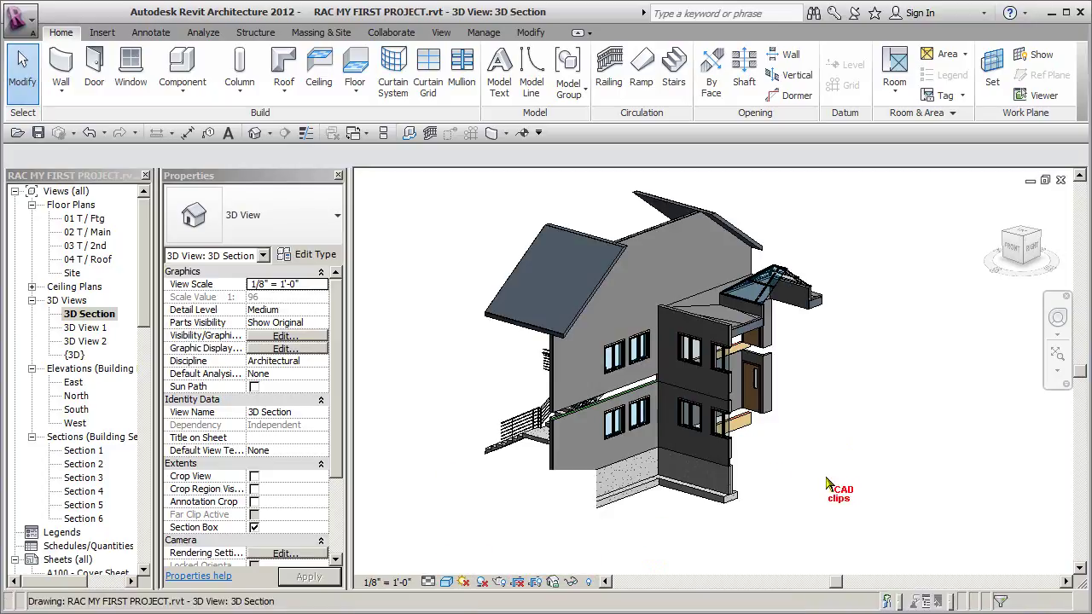
middle_click_drag(834, 474, 836, 474, "shift")
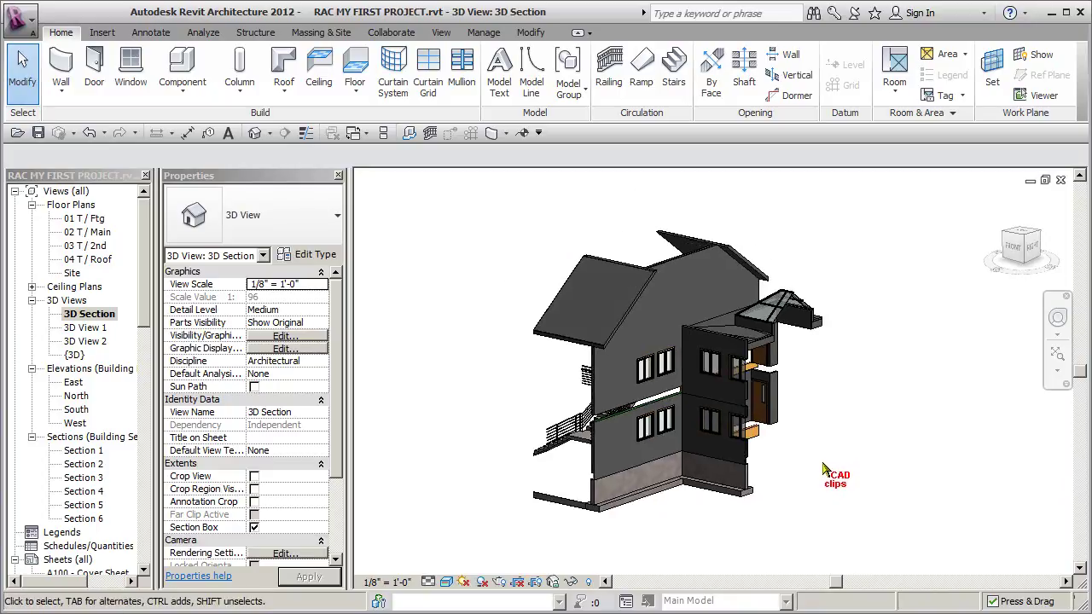
Open the 01 T / Ftg floor plan and toggle its crop region's visibility on and off
double_click(90, 219)
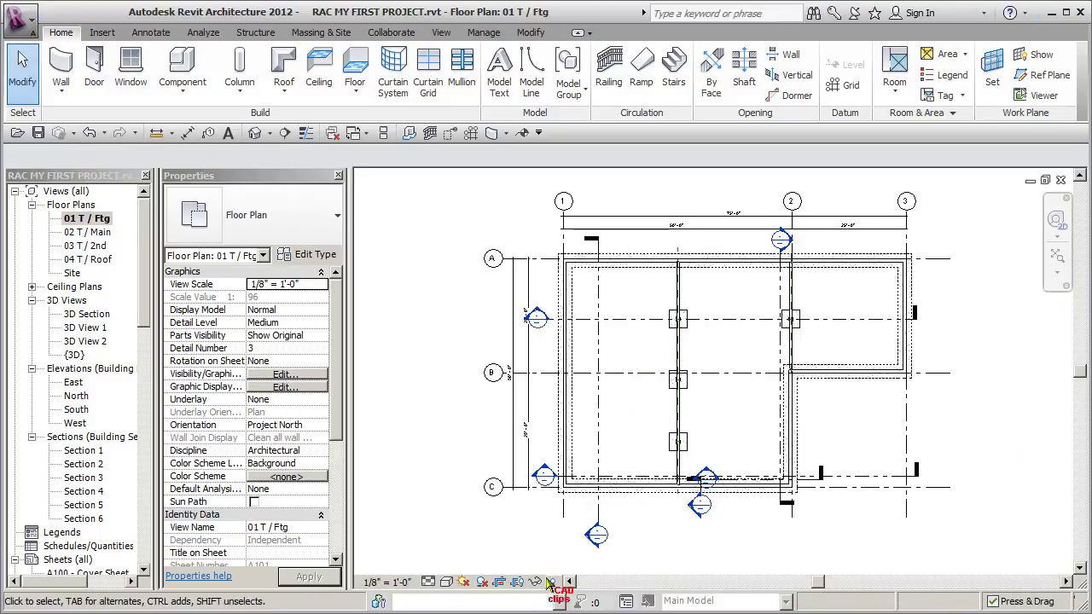
left_click(518, 581)
left_click(517, 581)
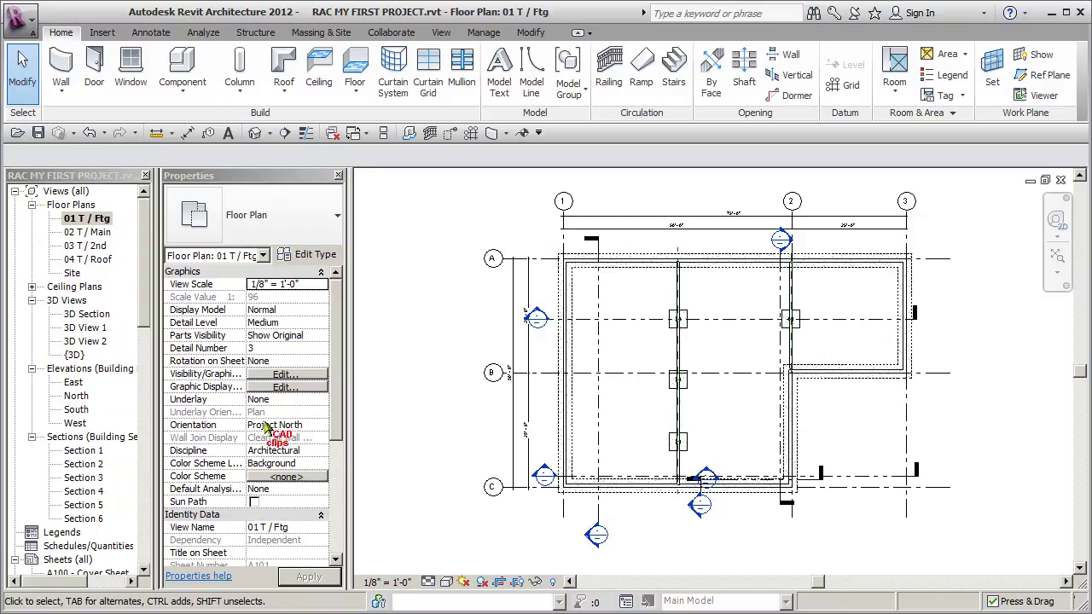
Check sheet A100 - Cover Sheet and open the Site floor plan with the whole site in view
left_click_drag(144, 283, 146, 385)
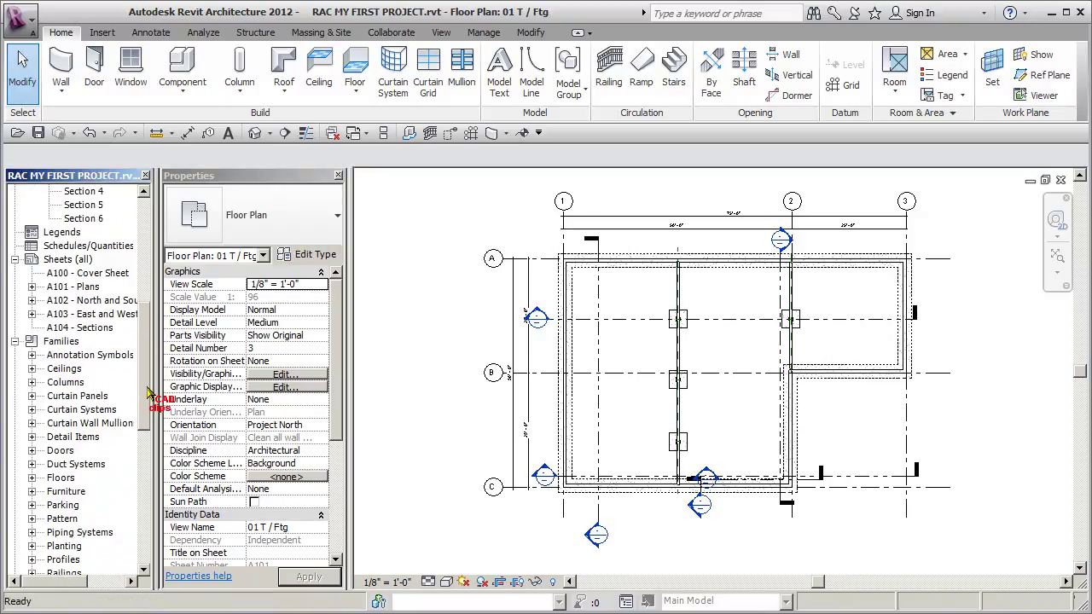
double_click(85, 272)
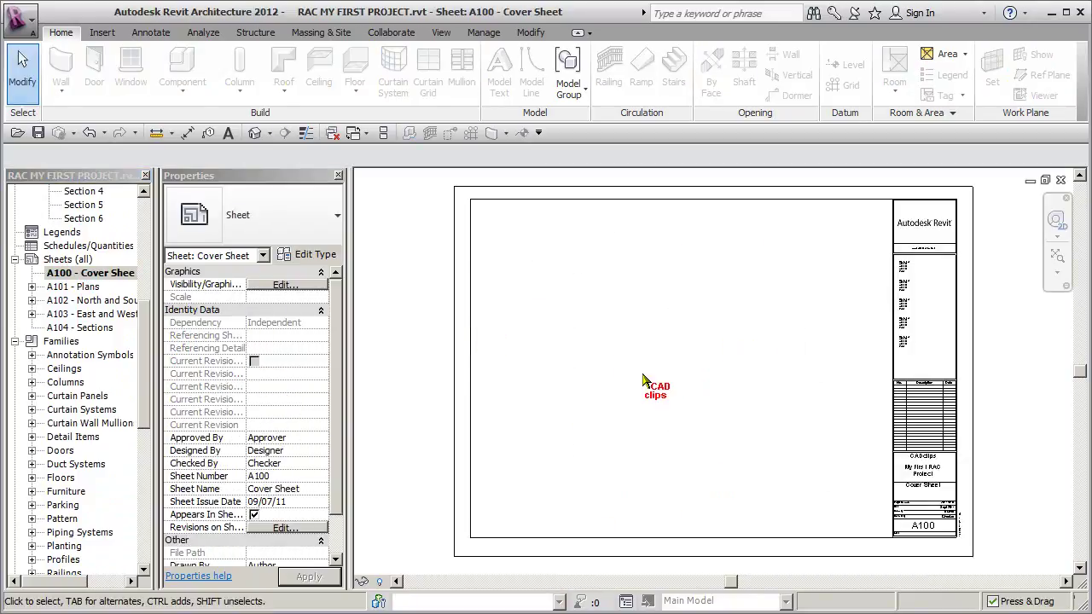
left_click(145, 211)
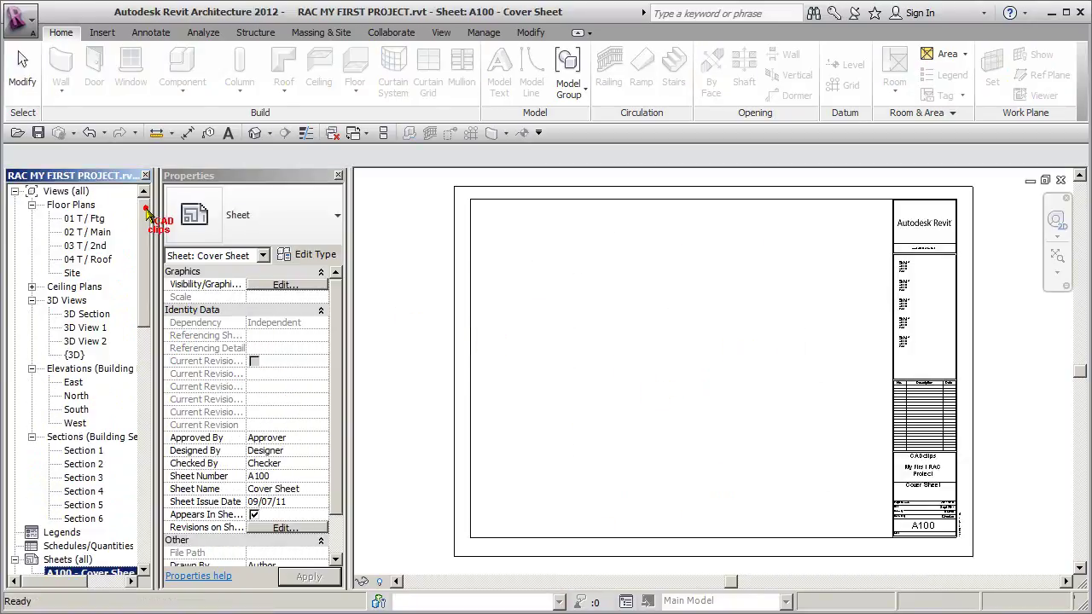
double_click(73, 273)
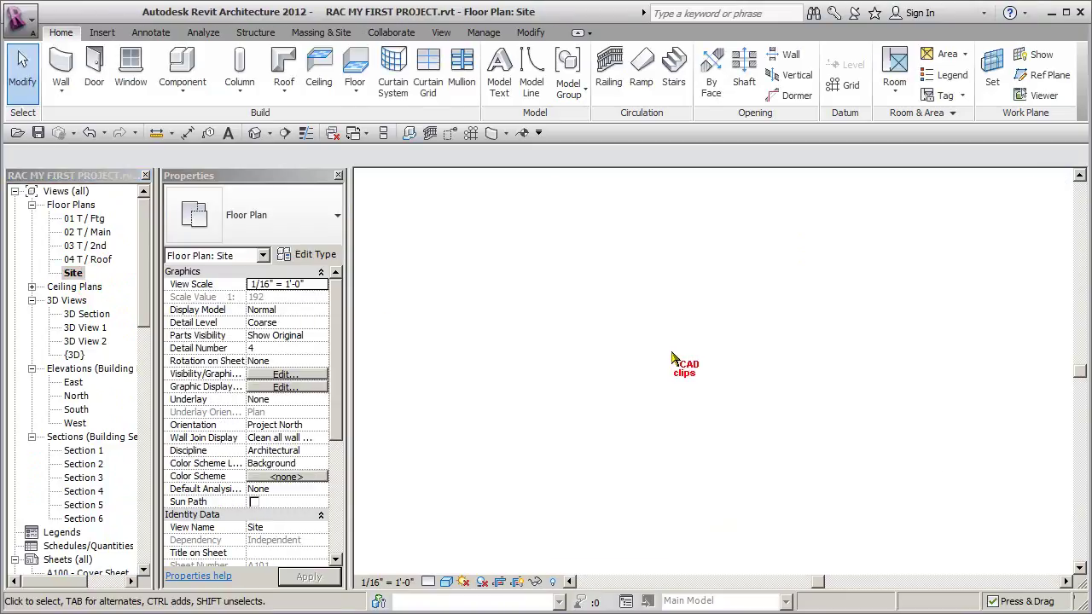
scroll(713, 376, "down", 2)
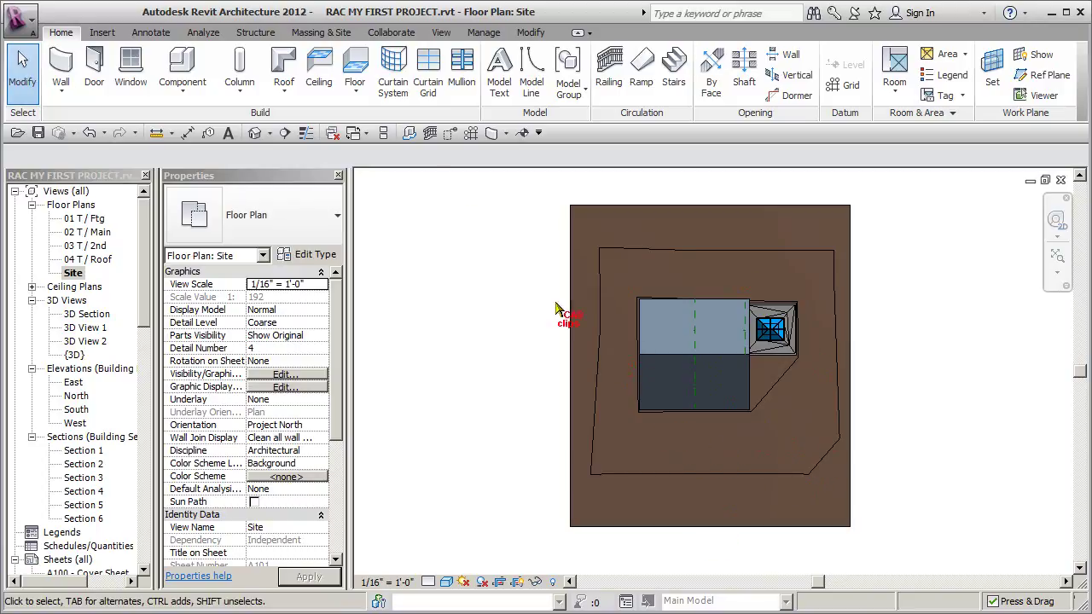
Place a perspective camera at the site's southeast corner, aimed across the house to a target just beyond its northwest corner
left_click(269, 133)
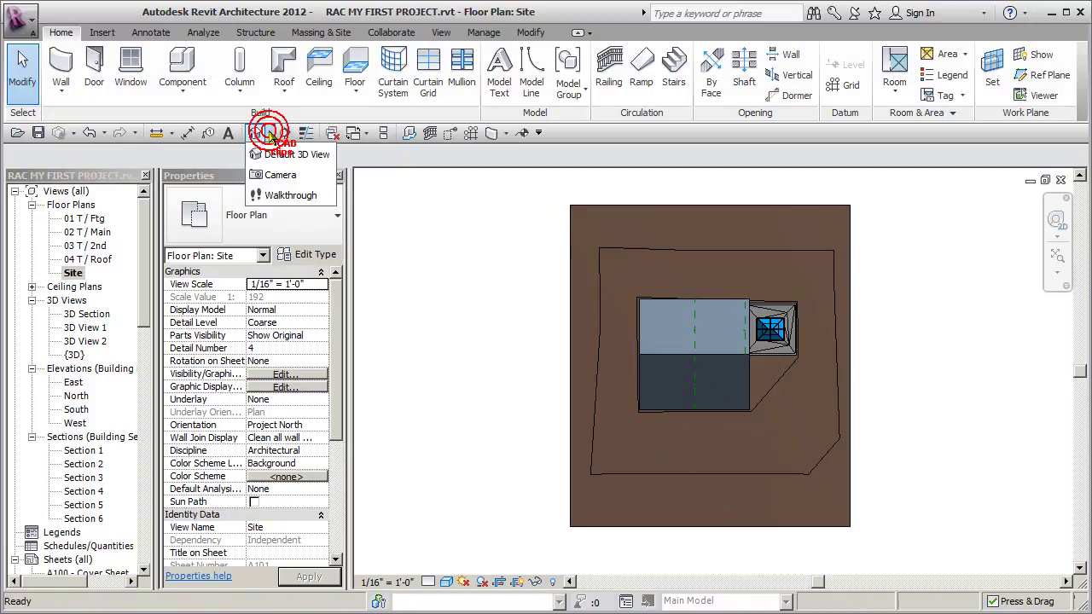
left_click(280, 174)
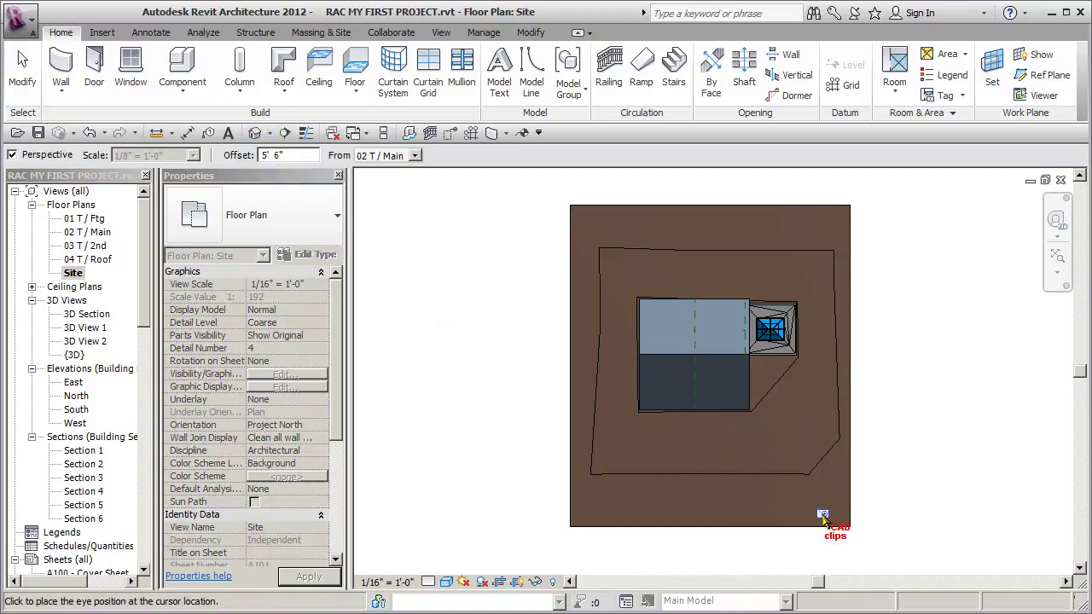
left_click(829, 519)
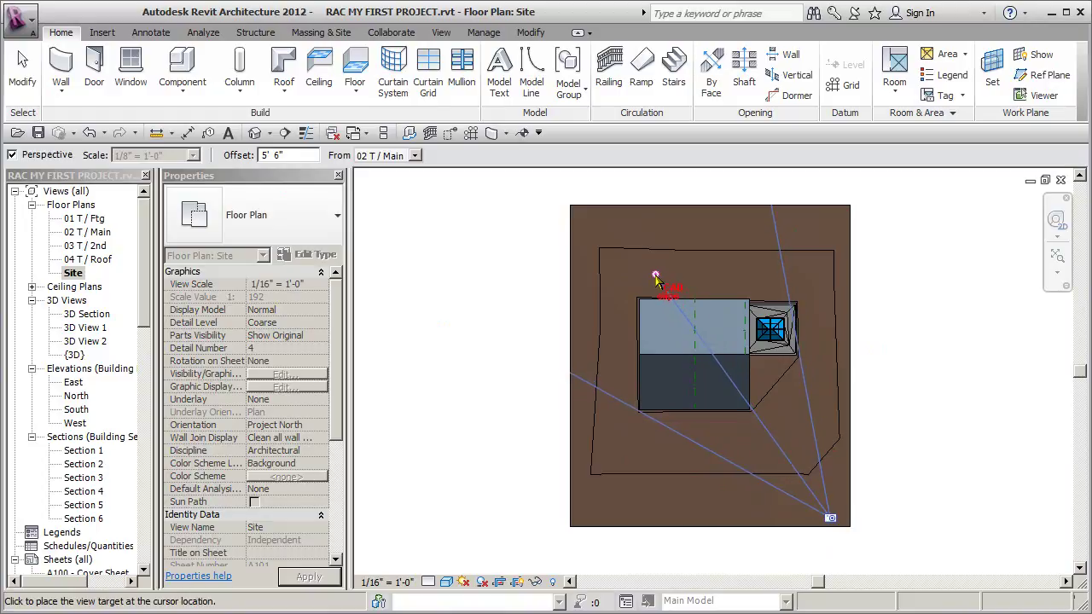
left_click(658, 276)
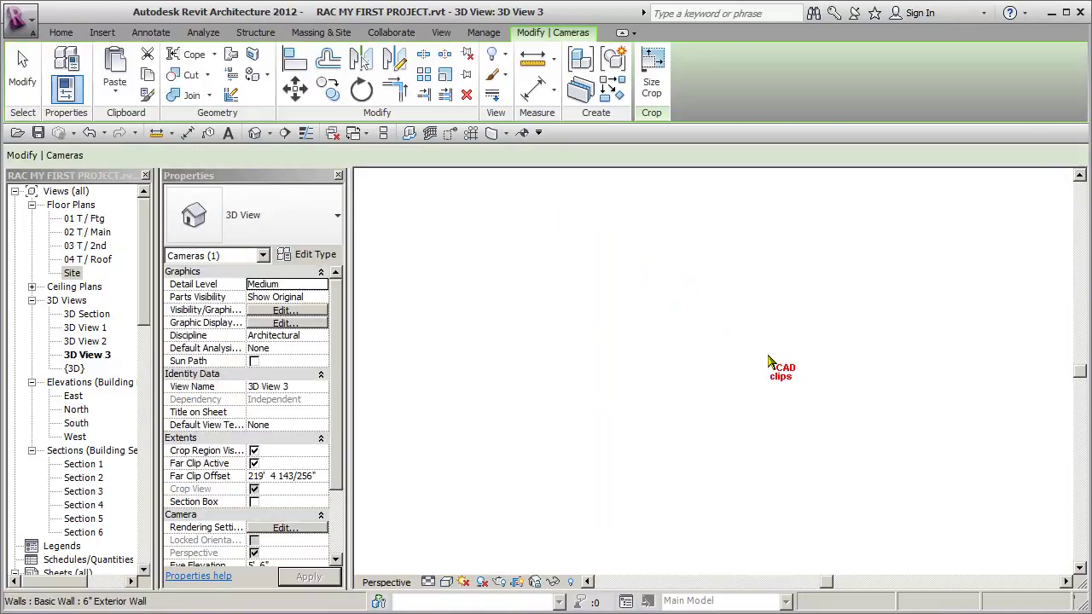
Raise the lower edge of the new camera view's crop region and extend its upper and side edges to frame the whole house
scroll(807, 416, "down", 1)
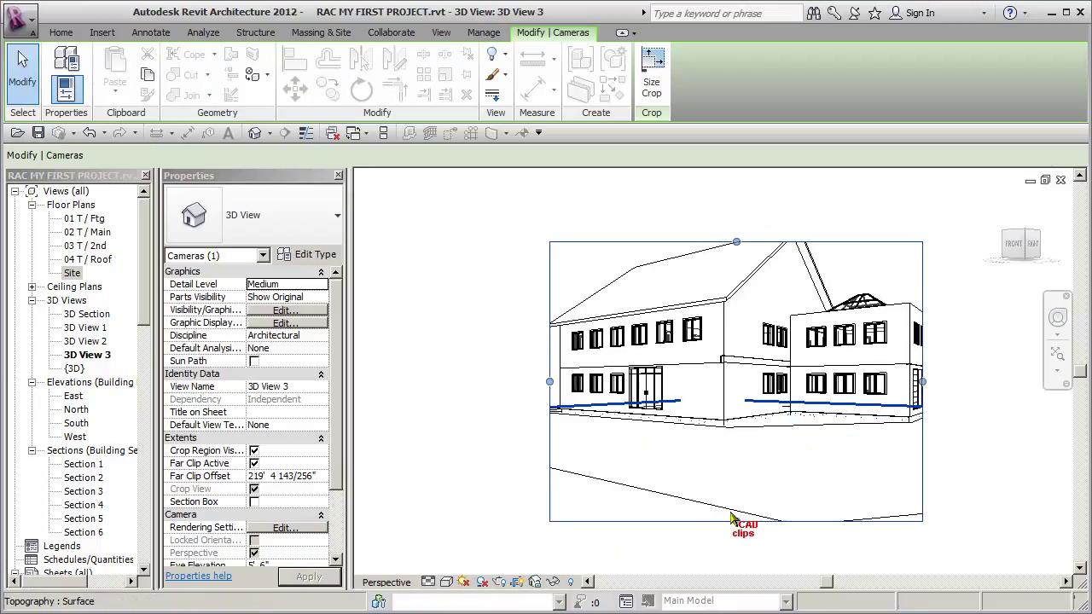
left_click_drag(737, 520, 737, 454)
left_click_drag(736, 243, 736, 203)
left_click_drag(921, 330, 954, 329)
left_click_drag(549, 329, 528, 328)
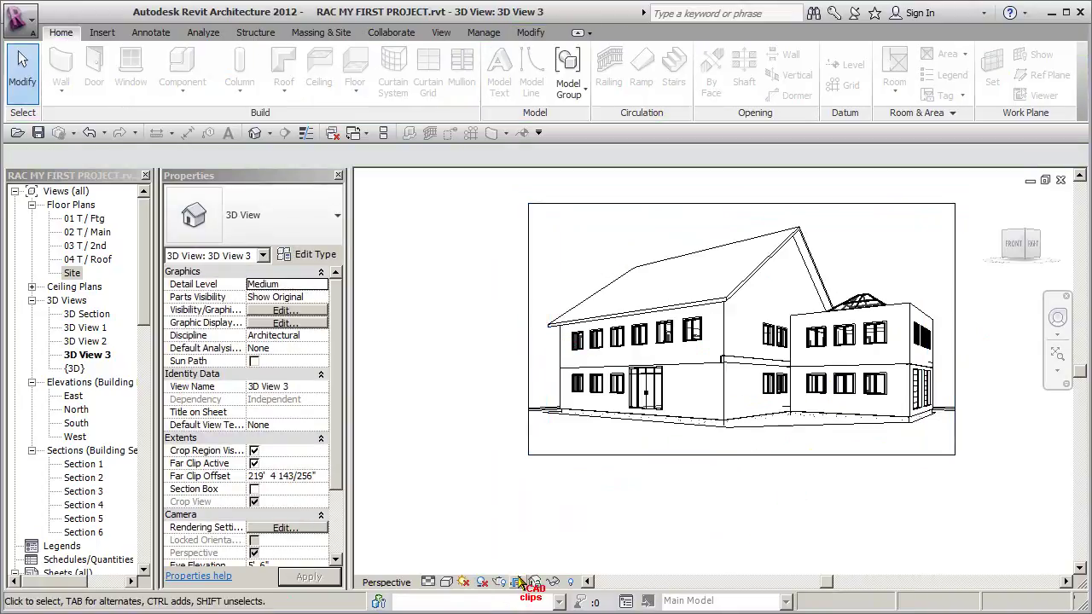
Set the camera view's visual style to Realistic
left_click(446, 581)
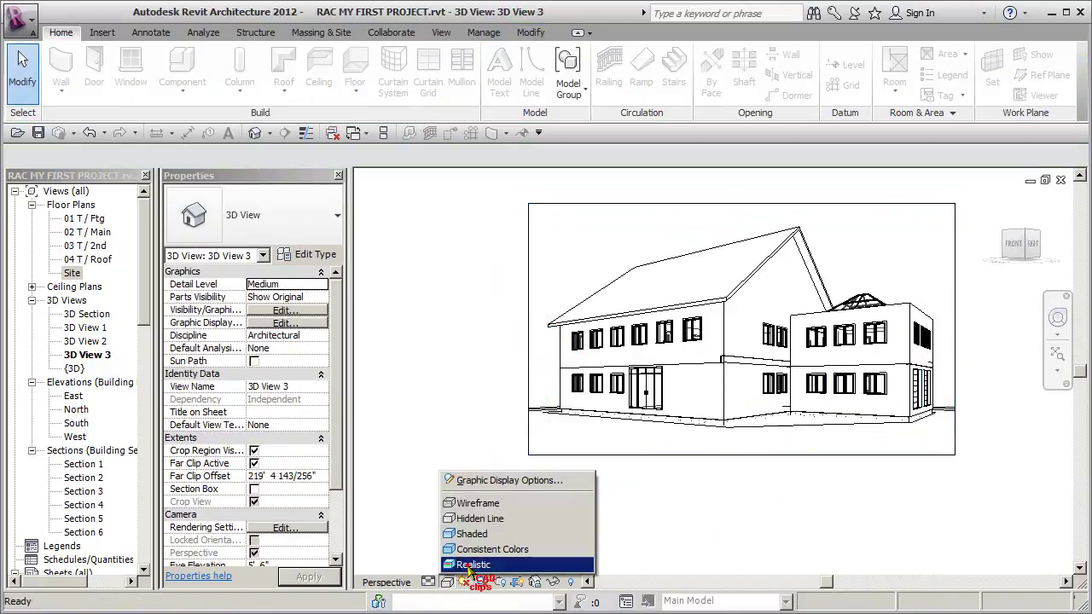
left_click(469, 565)
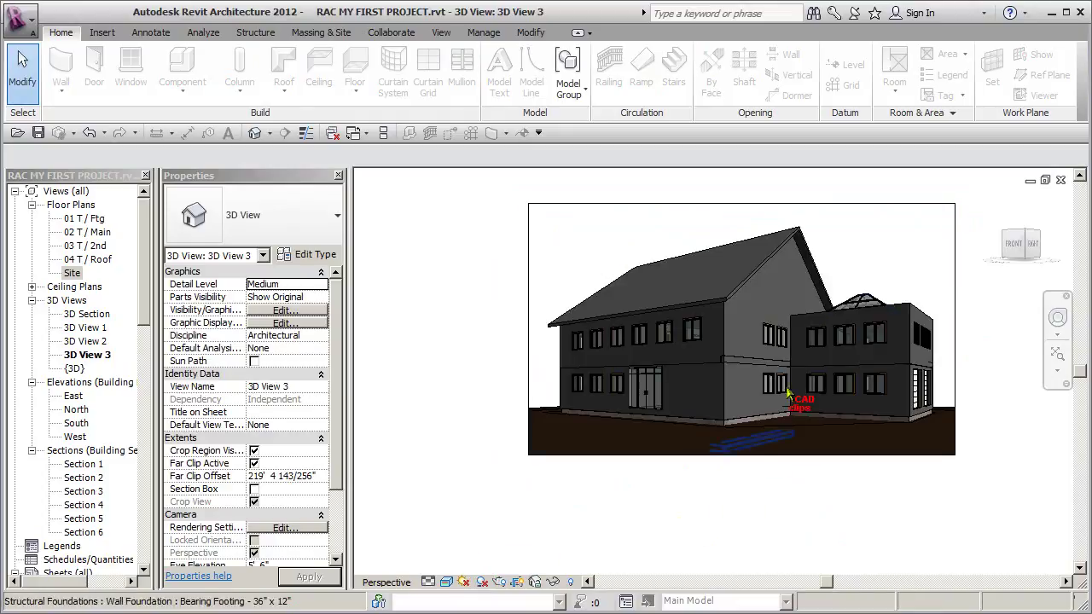
left_click(725, 354)
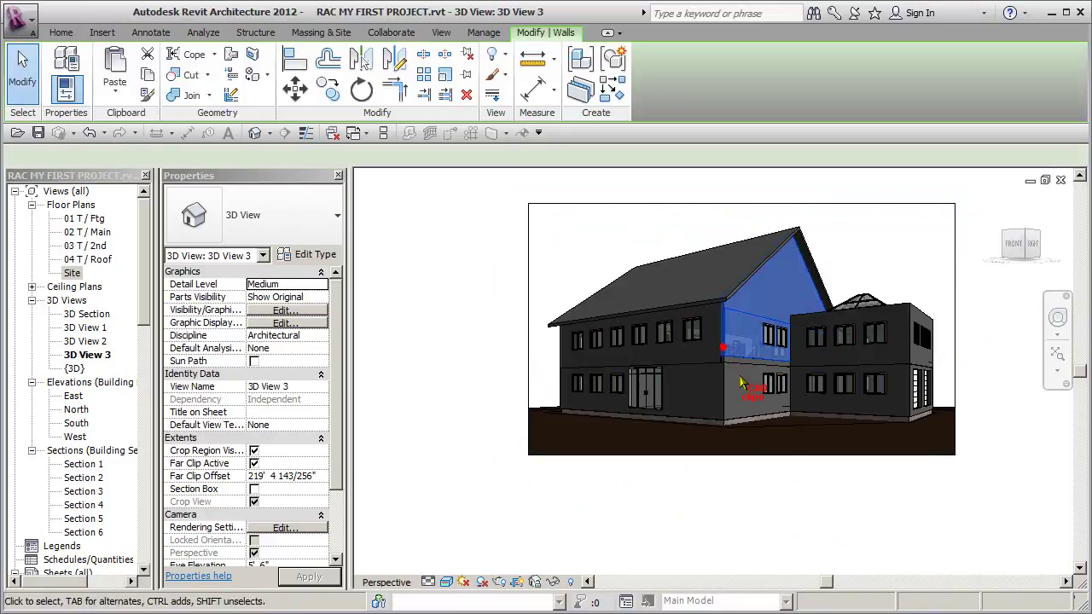
left_click(851, 257)
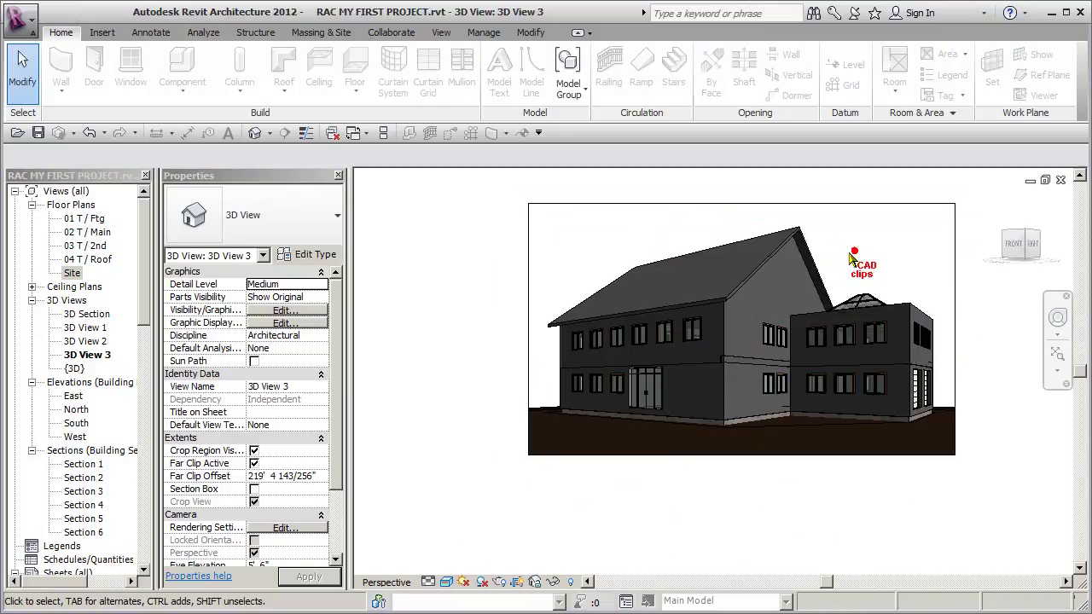
Orbit the camera around a selected wall, window and the glazed roof to view the house from a higher viewpoint
left_click(770, 341)
middle_click_drag(767, 367, 741, 359, "shift")
key("Escape")
left_click(709, 346)
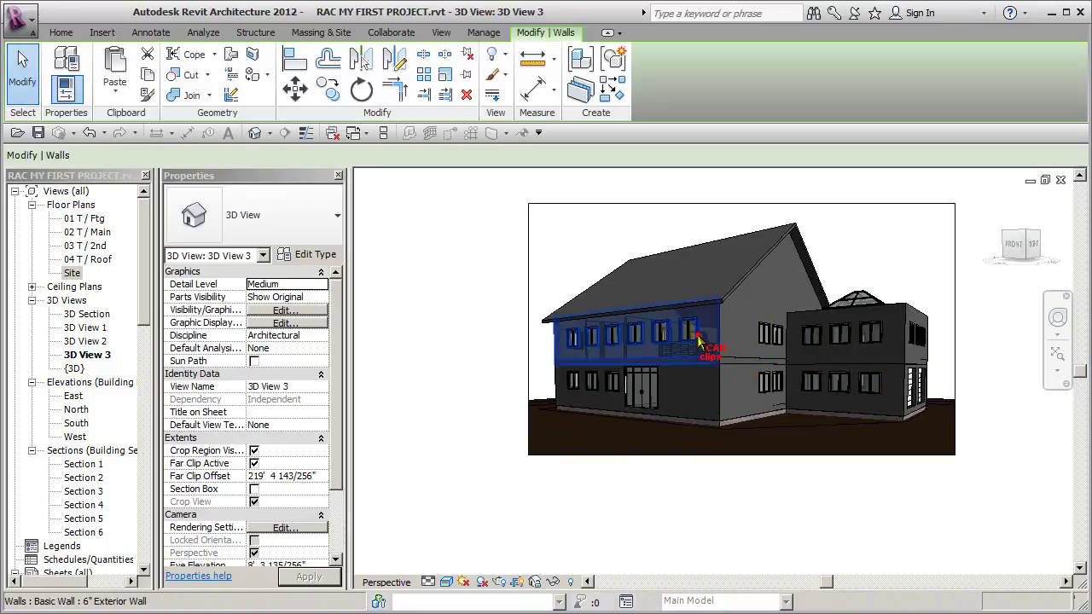
left_click(689, 332)
middle_click_drag(754, 379, 736, 412, "shift")
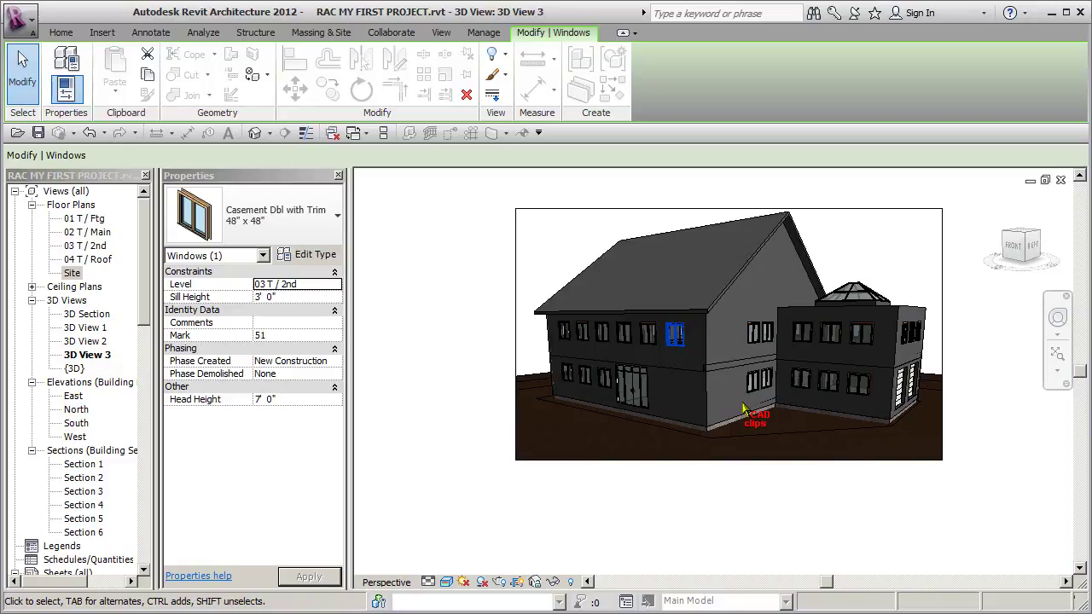
left_click(834, 273)
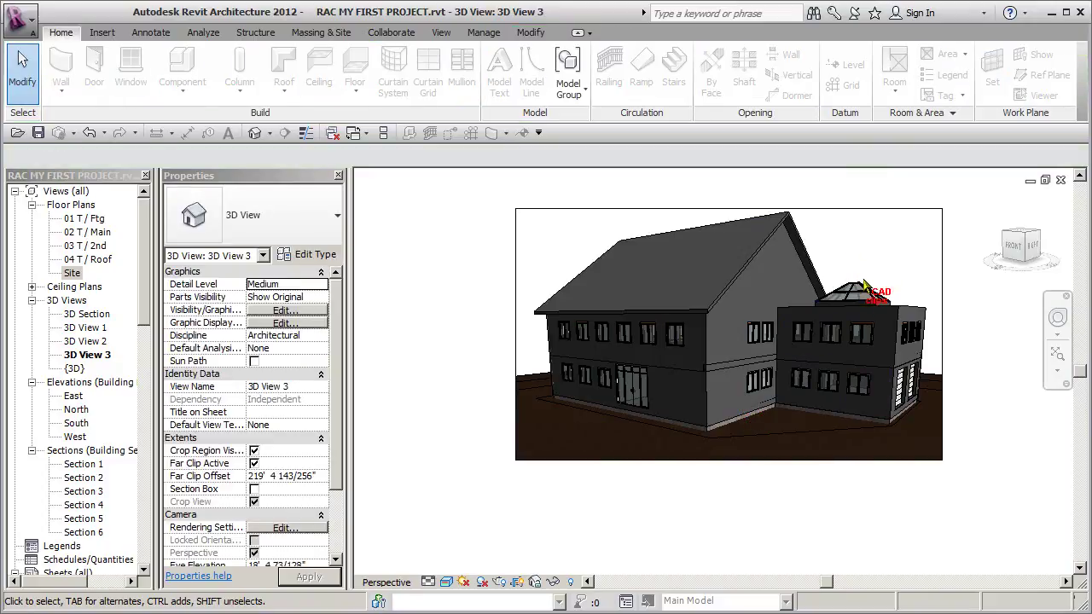
left_click(859, 283)
middle_click_drag(894, 287, 890, 265, "shift")
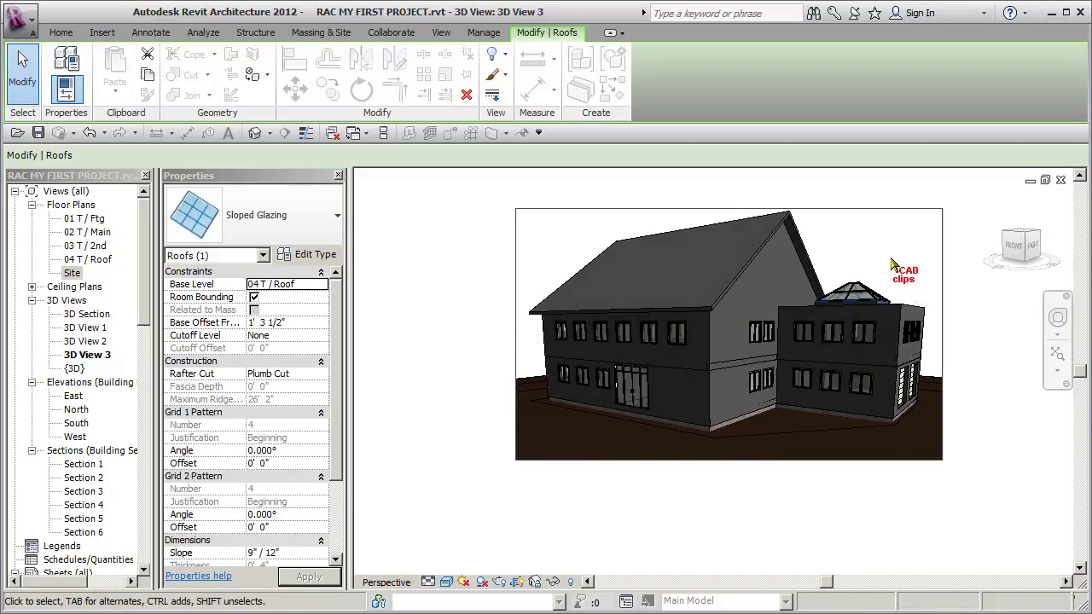
left_click(890, 265)
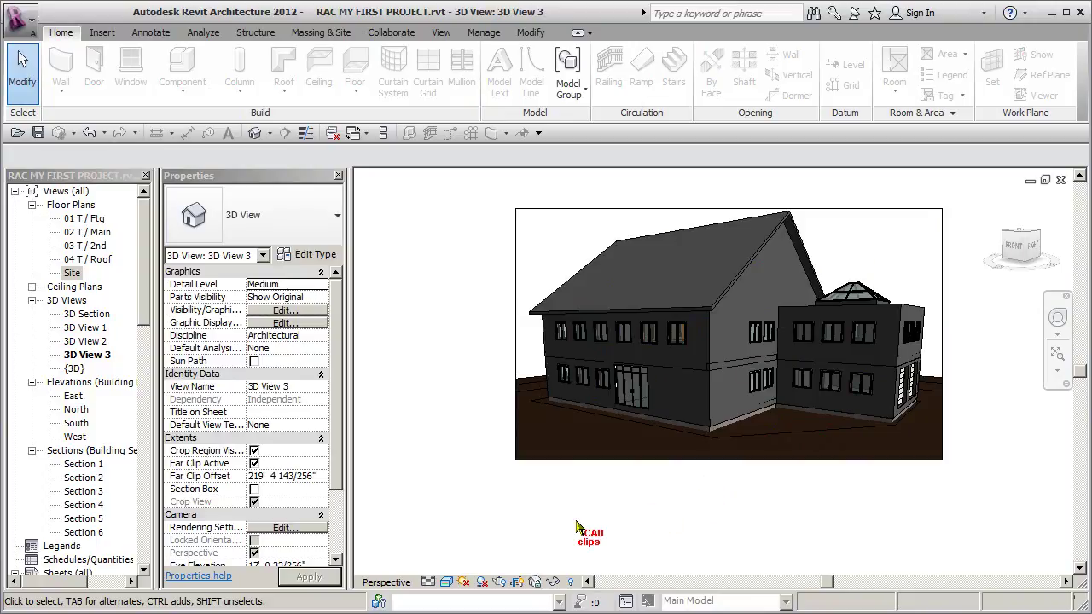
scroll(456, 307, "up", 3)
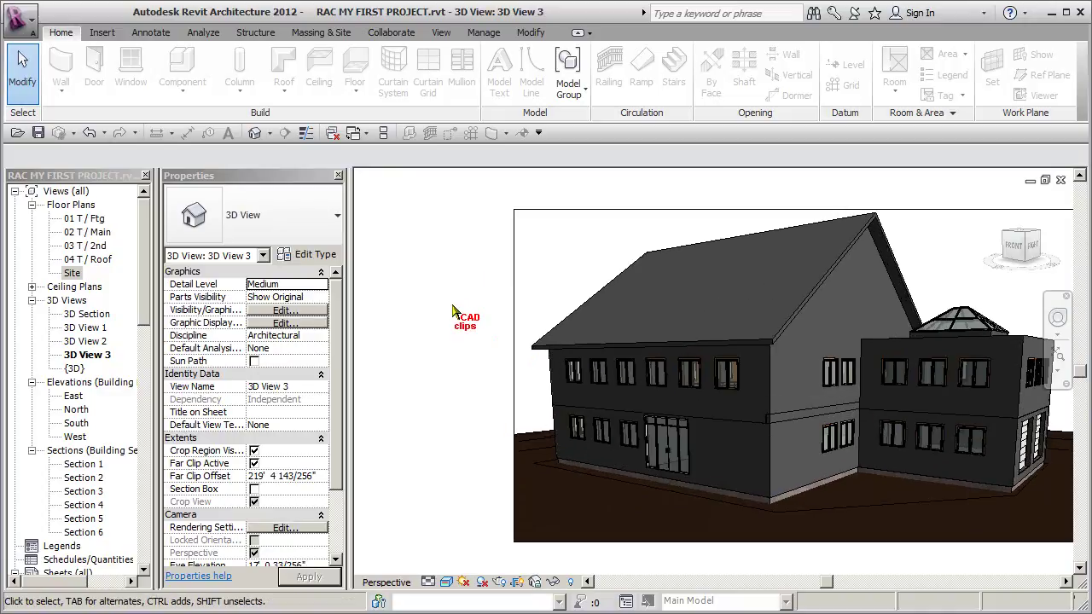
middle_click_drag(457, 311, 381, 304)
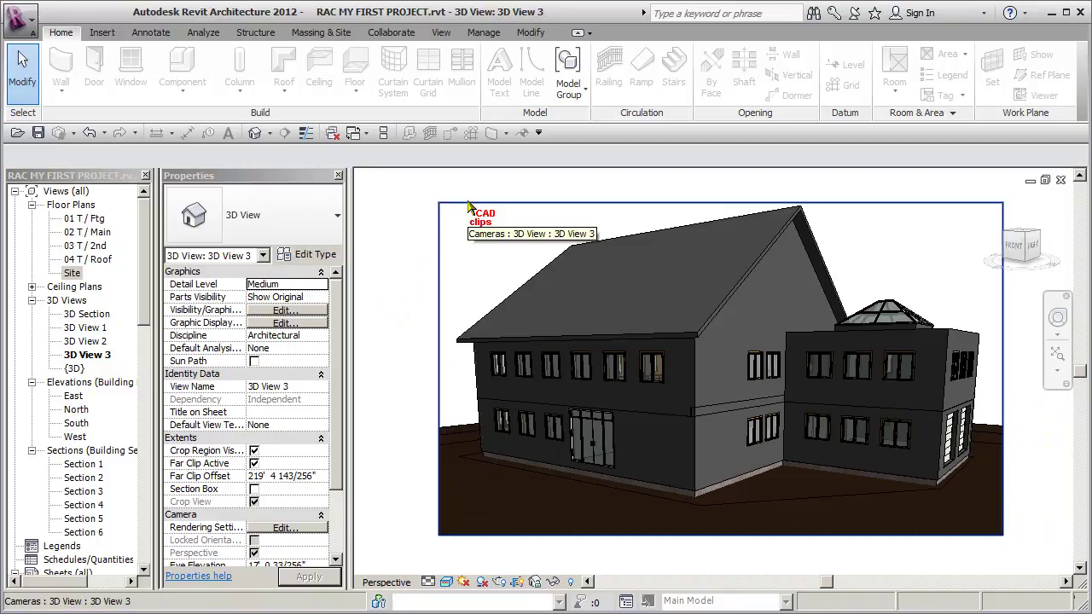
left_click(389, 583)
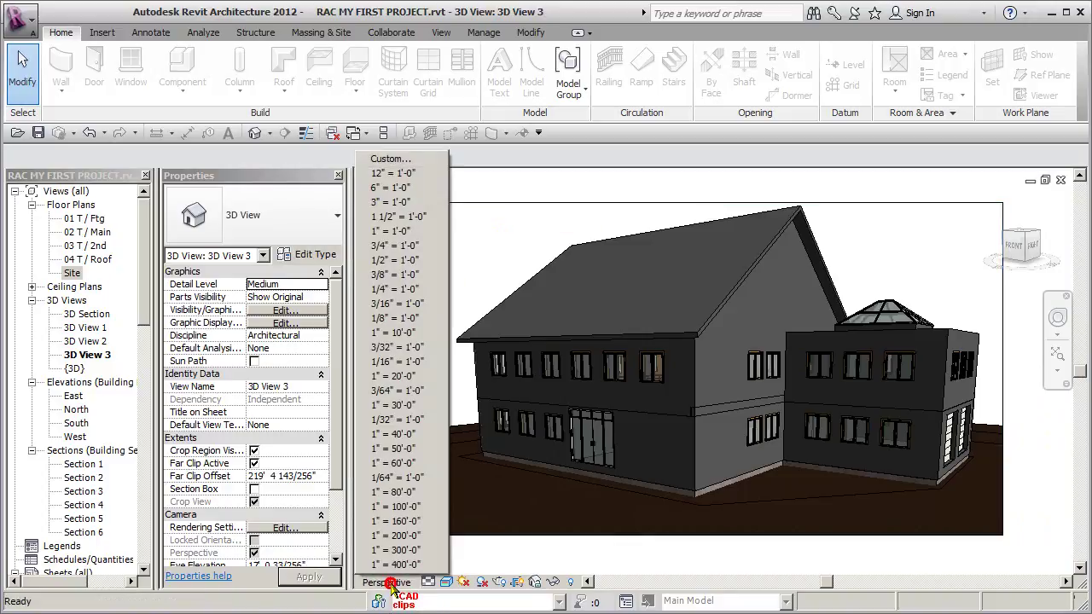
left_click(581, 190)
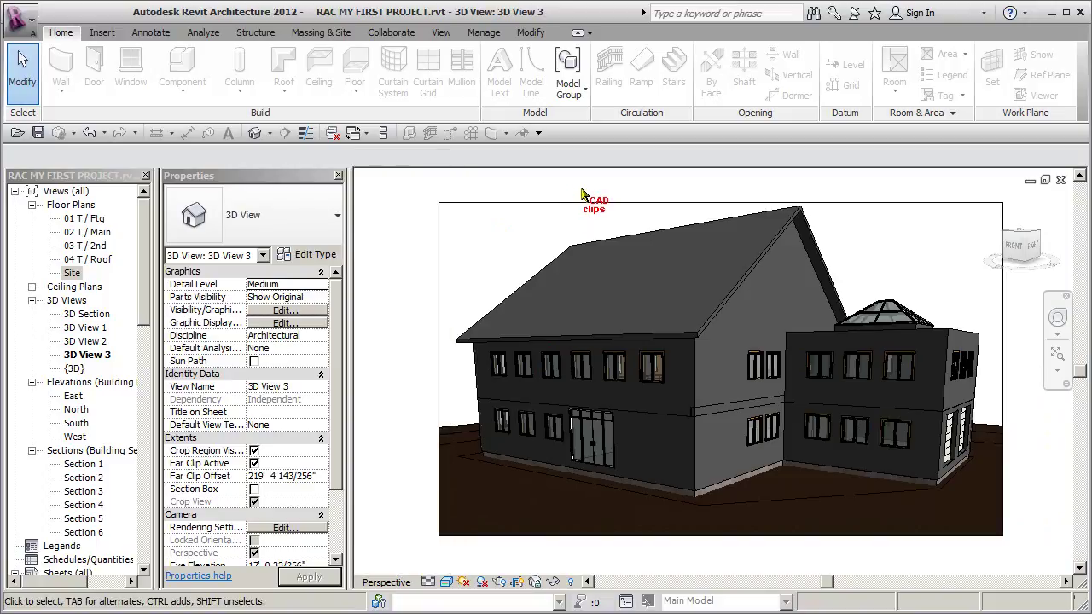
Resize the camera view's crop region to a width of 2' using Scale (locked proportions)
left_click(570, 203)
left_click(648, 111)
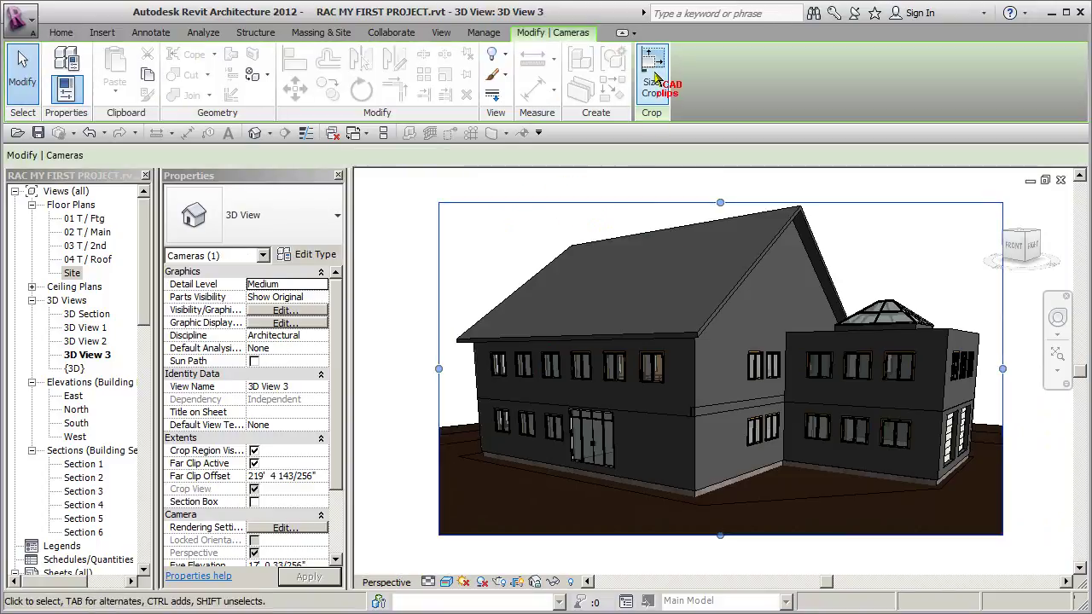
left_click(651, 81)
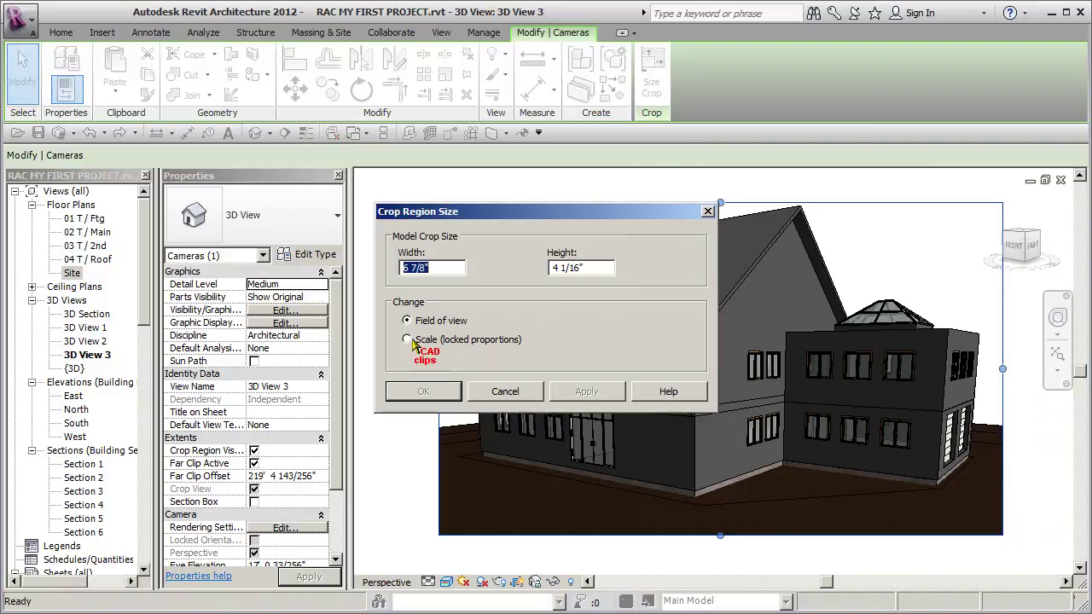
left_click_drag(450, 268, 362, 275)
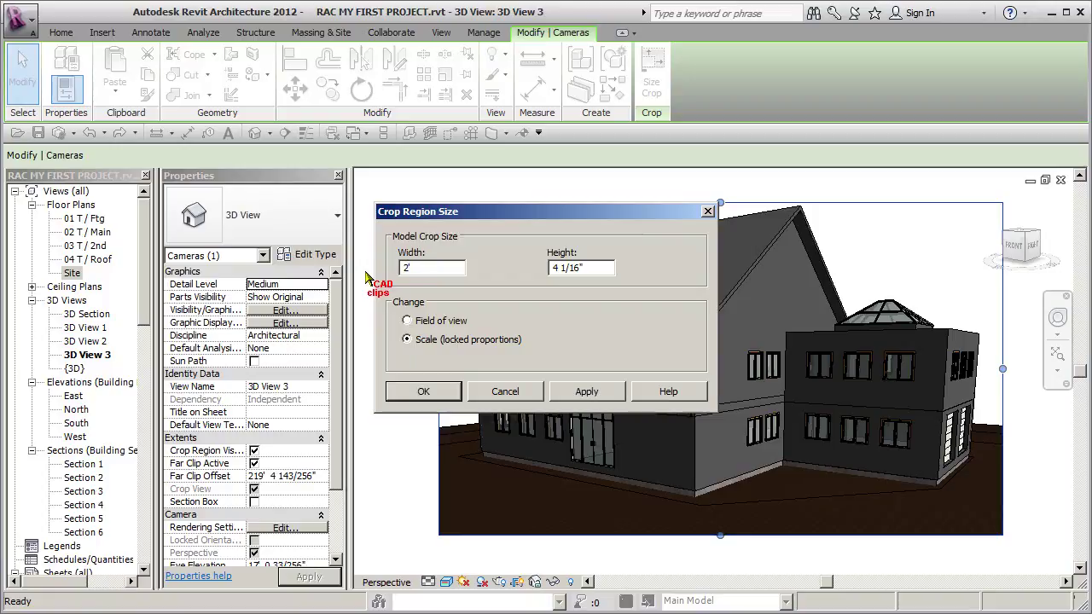
type("2'")
left_click(597, 394)
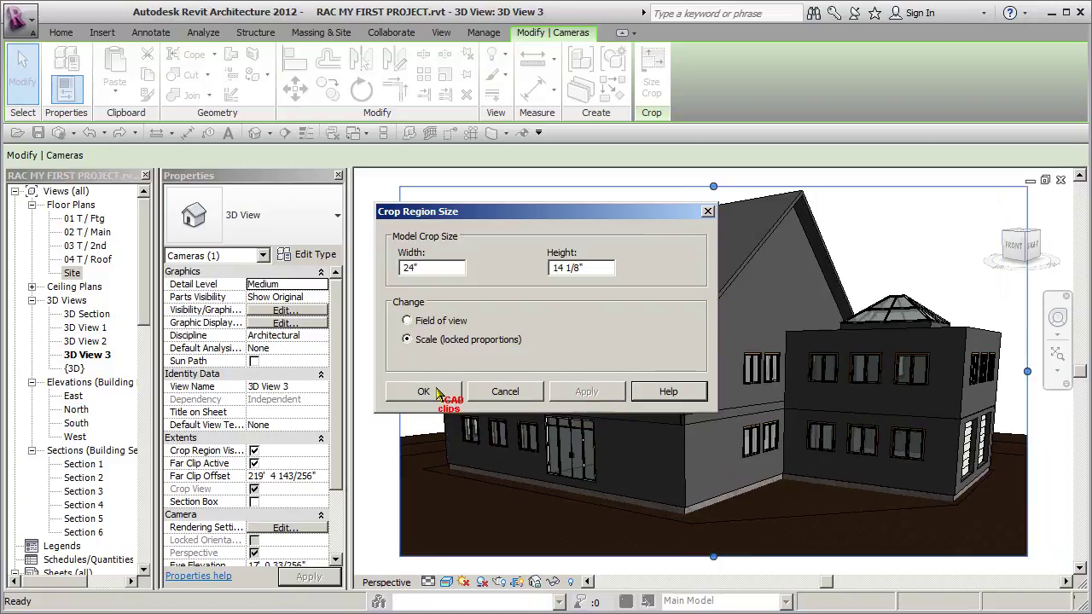
left_click(423, 391)
scroll(635, 322, "down", 2)
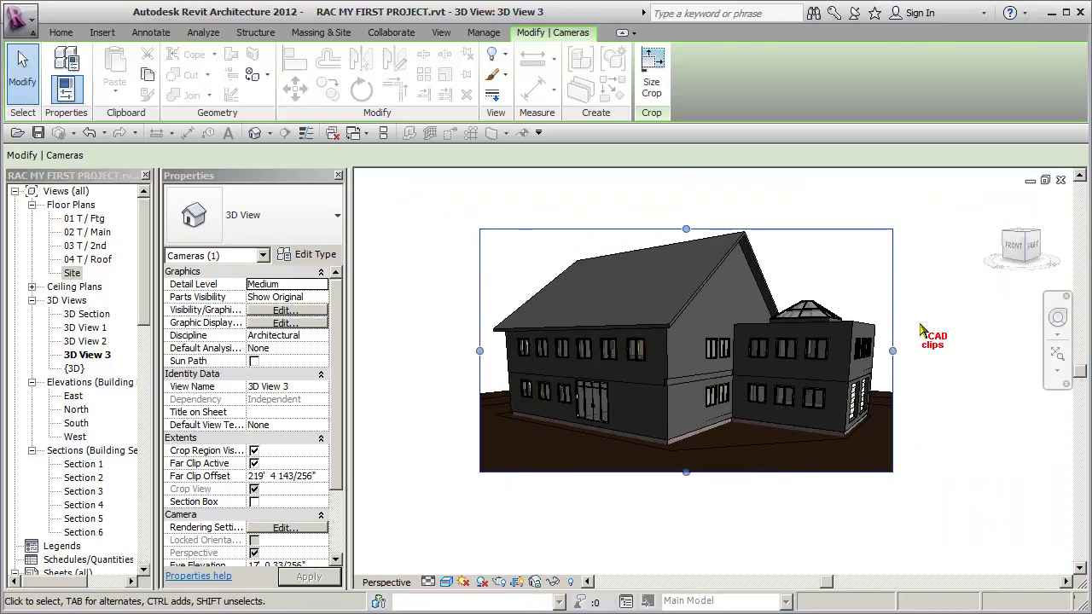
left_click(921, 331)
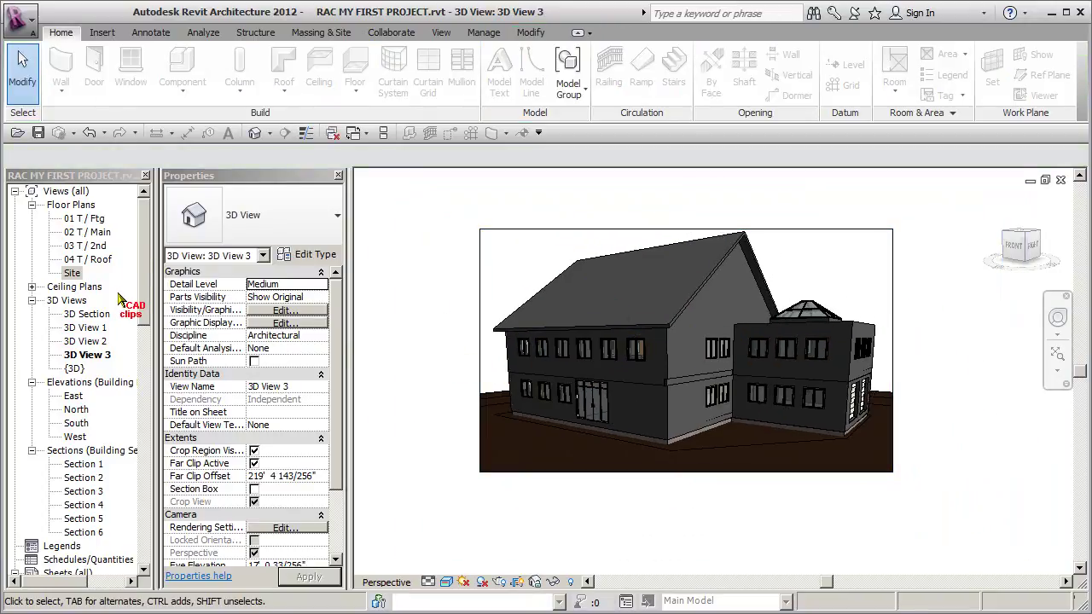
Rename 3D View 3 as 3D Cover
left_click(71, 273)
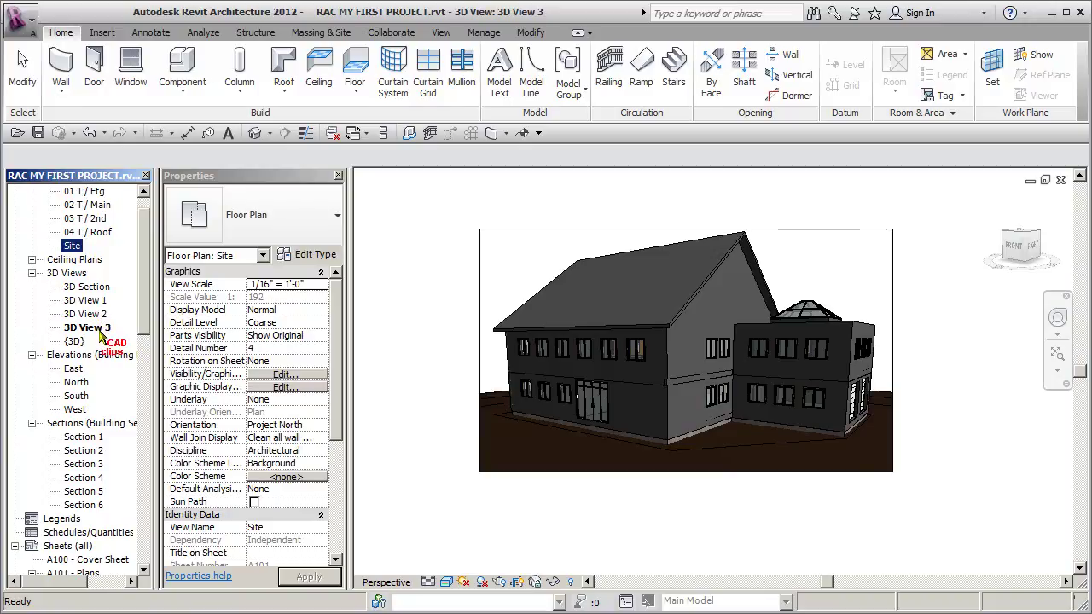
right_click(100, 328)
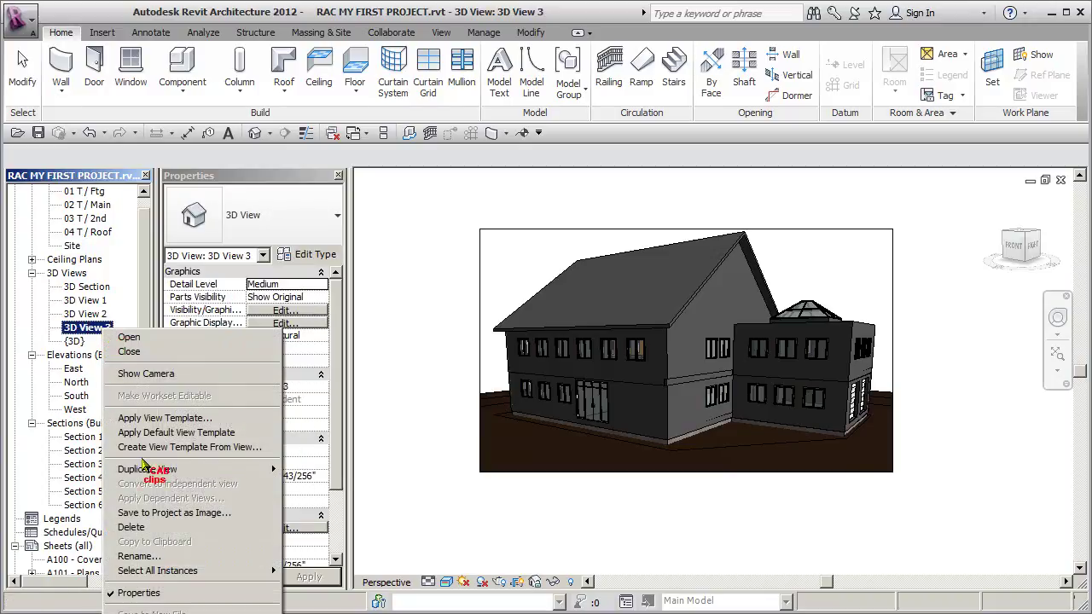
left_click(141, 556)
left_click(514, 170)
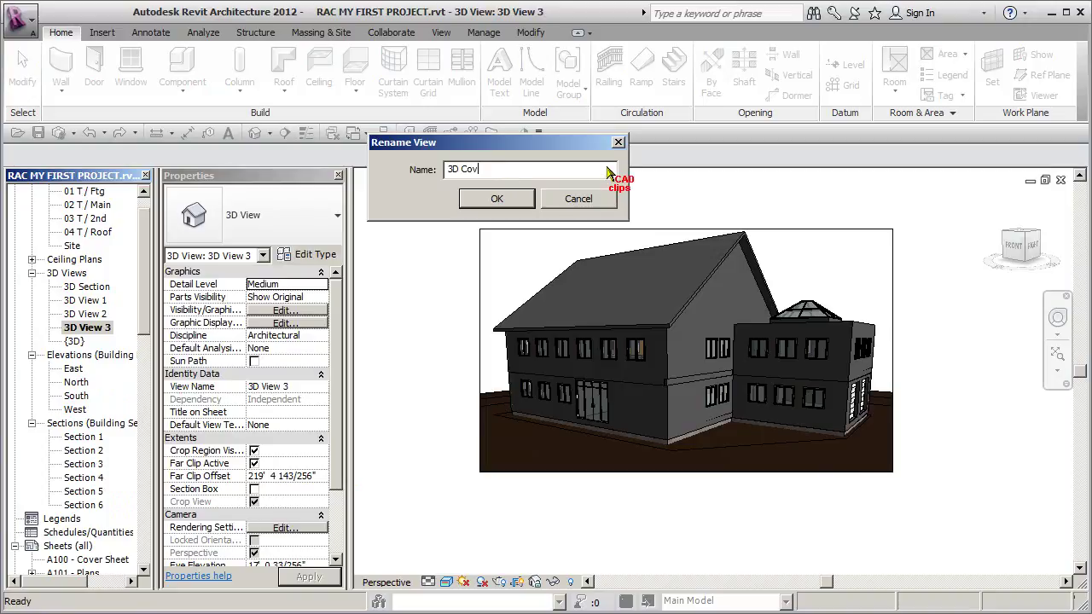
left_click(508, 198)
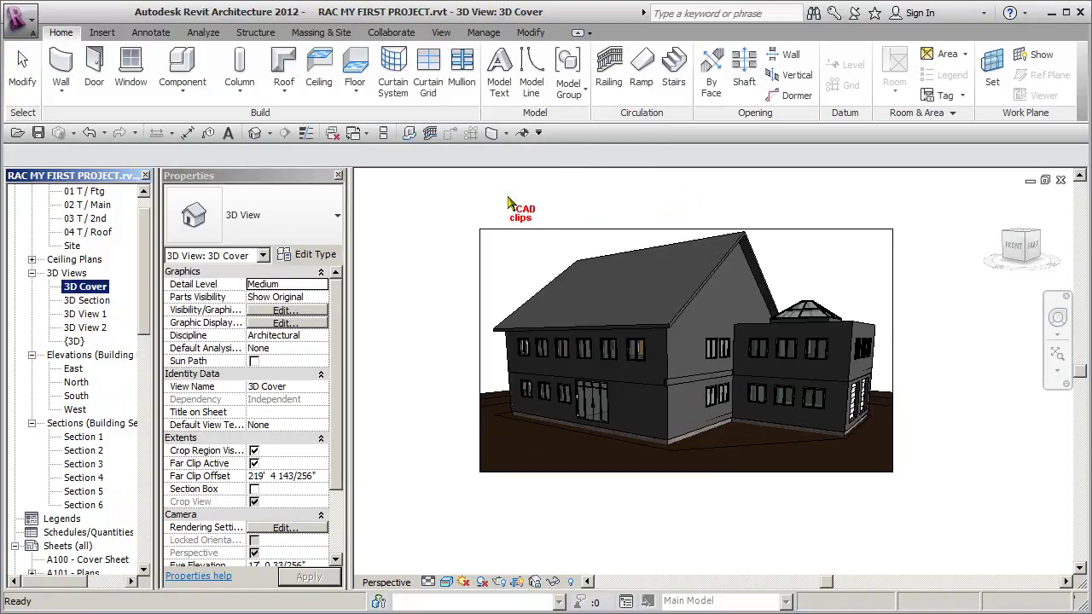
left_click(445, 256)
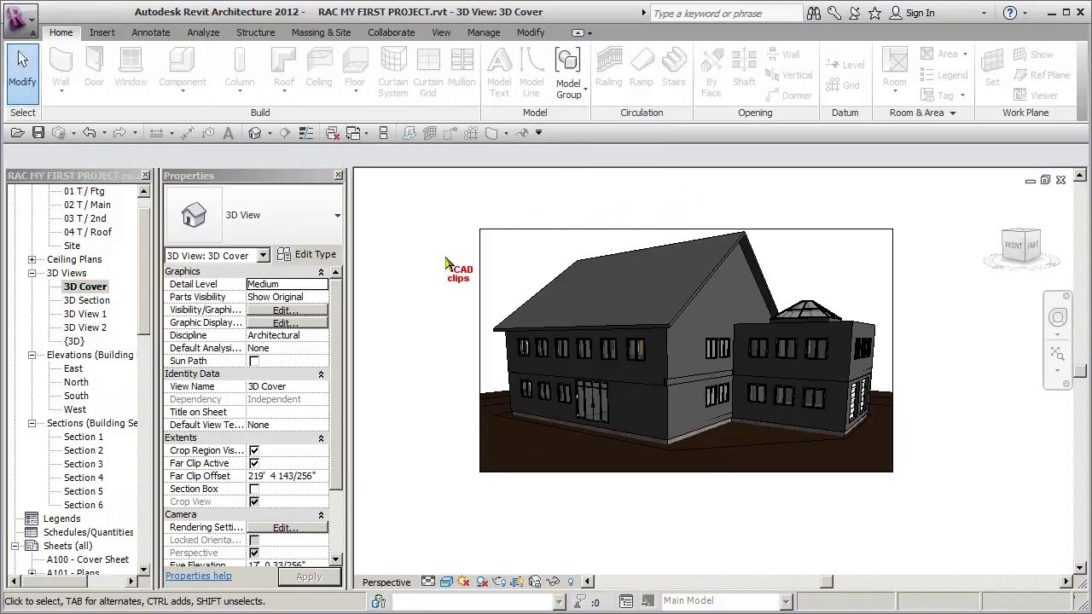
Collapse the Families branch in the project's browser tree and open the A100 - Cover Sheet
left_click_drag(142, 286, 144, 378)
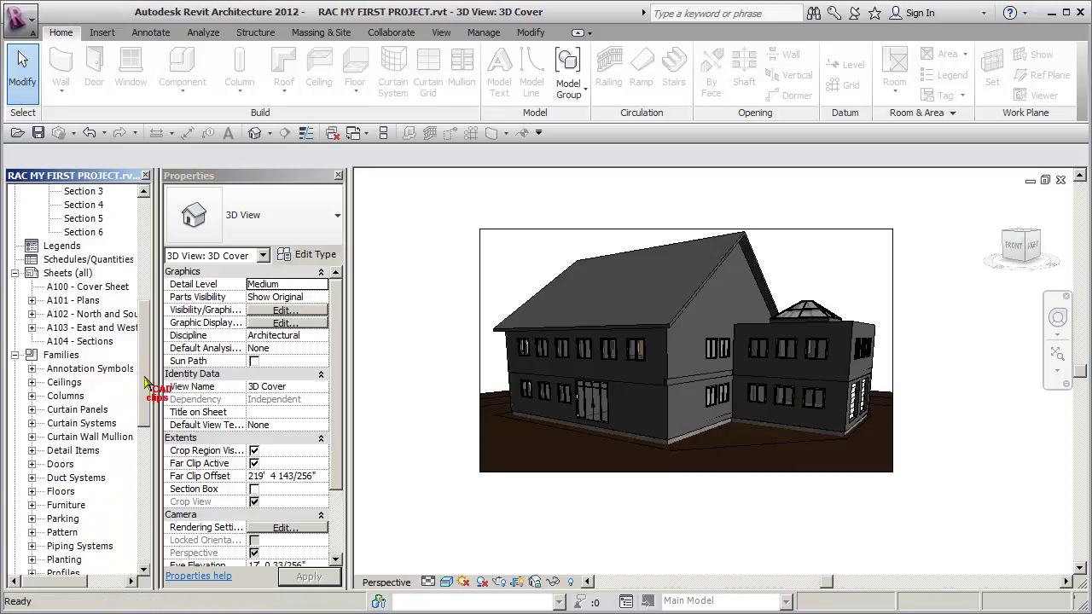
left_click(15, 355)
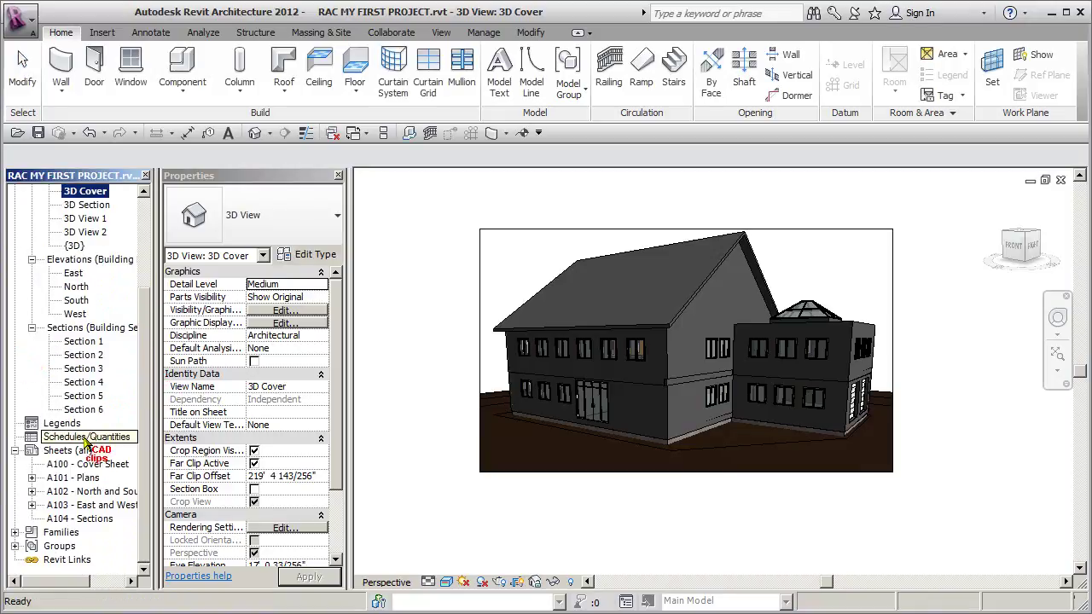
double_click(101, 464)
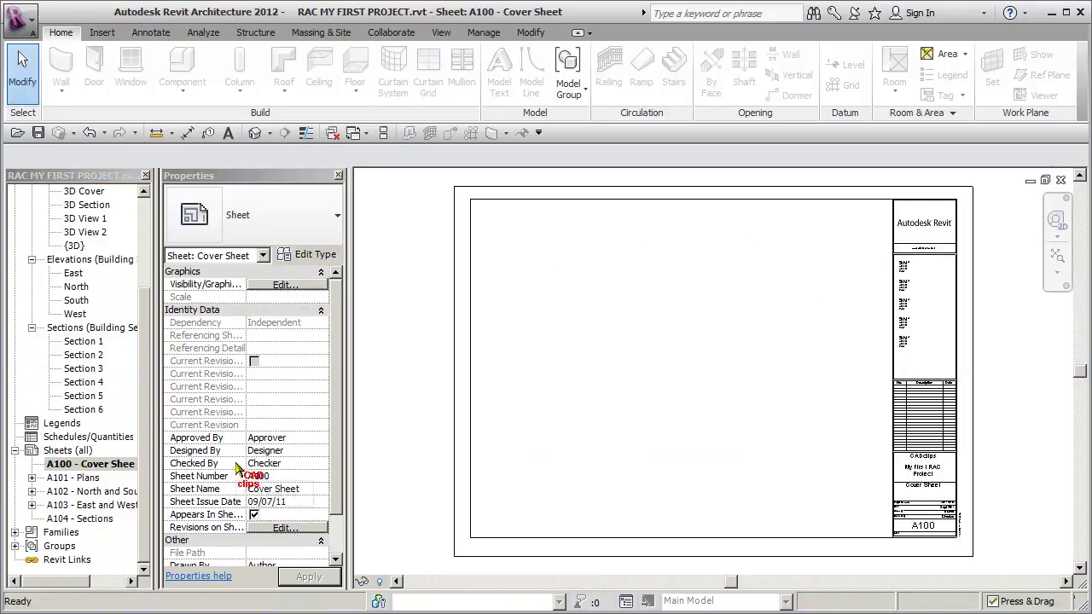
Place the 3D Cover view in the middle of the cover sheet's drawing area
left_click_drag(146, 336, 140, 293)
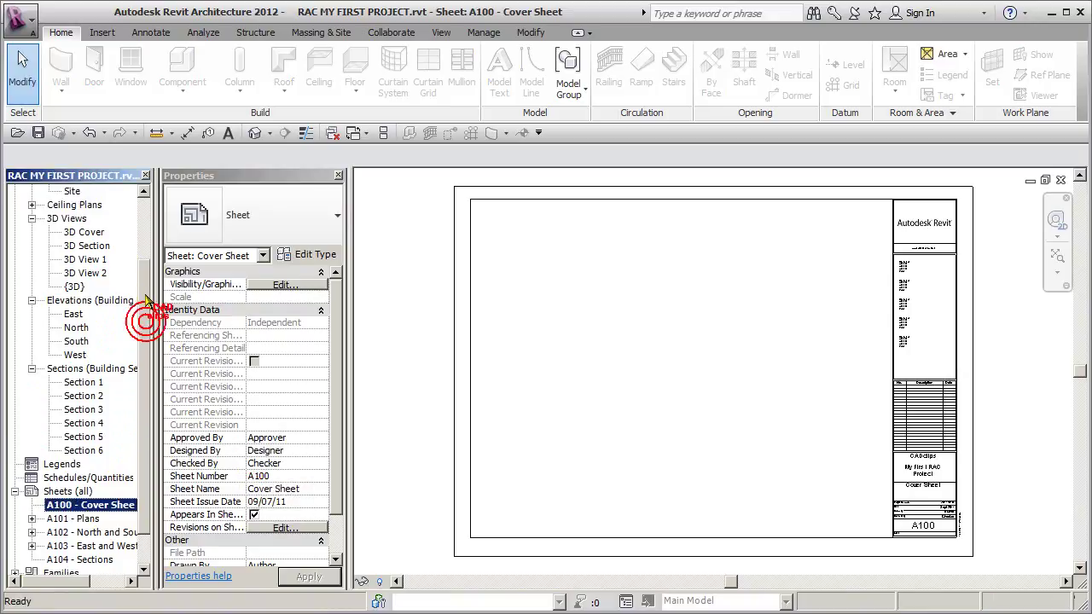
left_click(88, 232)
left_click_drag(91, 236, 669, 348)
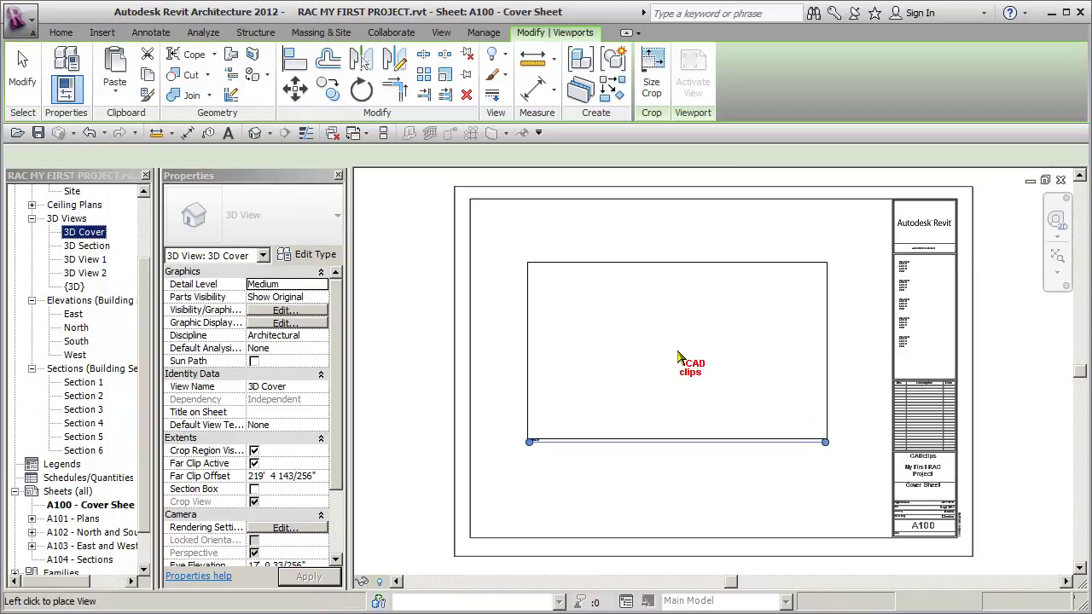
left_click(680, 359)
left_click(550, 510)
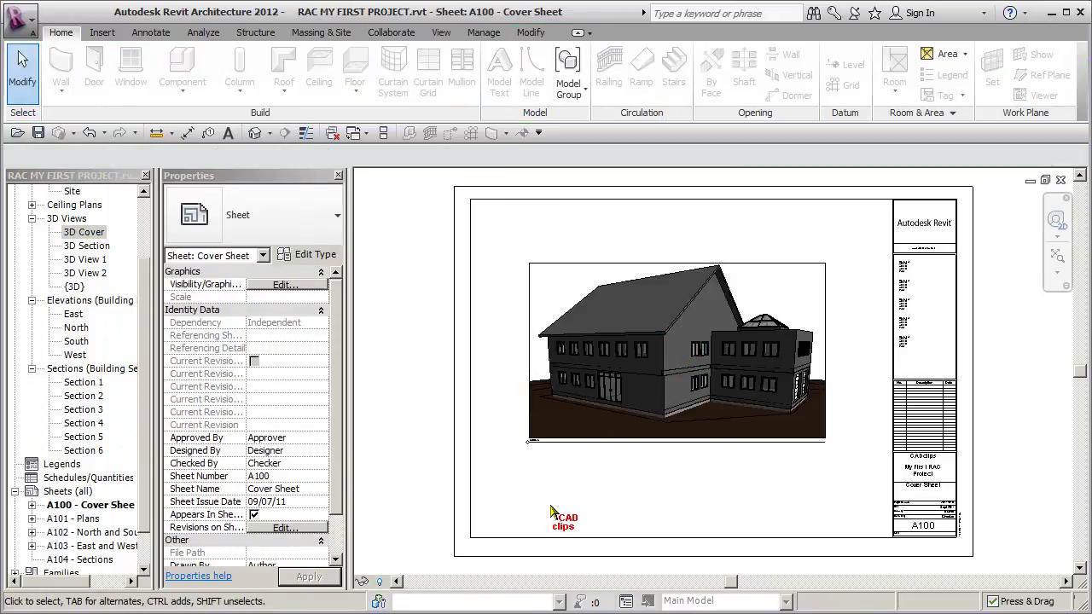
Set the Title parameter of the 3D Cover viewport's type to <none>
left_click(709, 373)
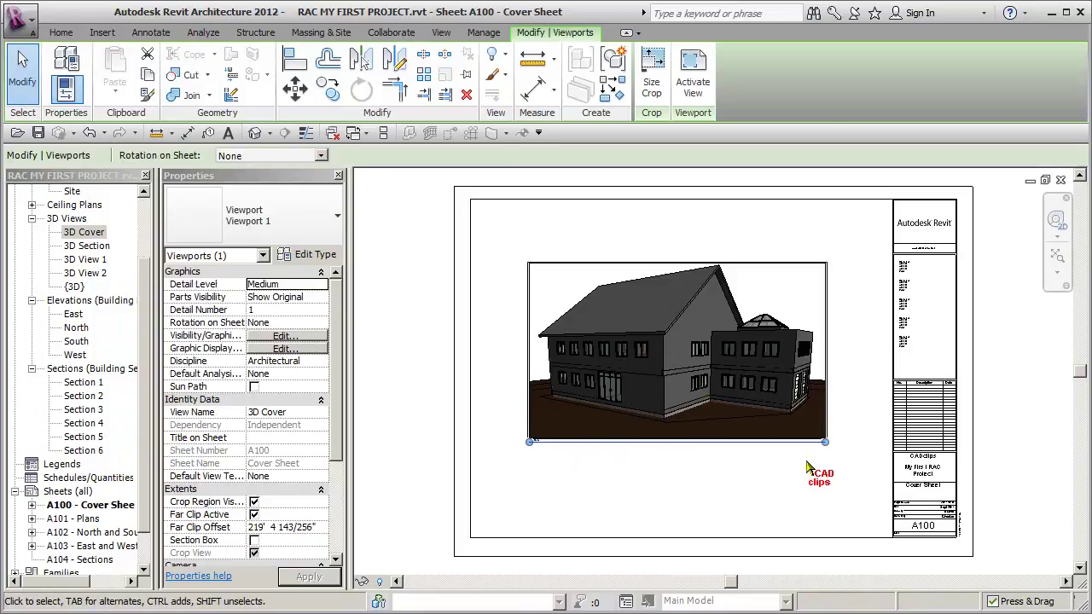
left_click(609, 480)
scroll(561, 465, "up", 3)
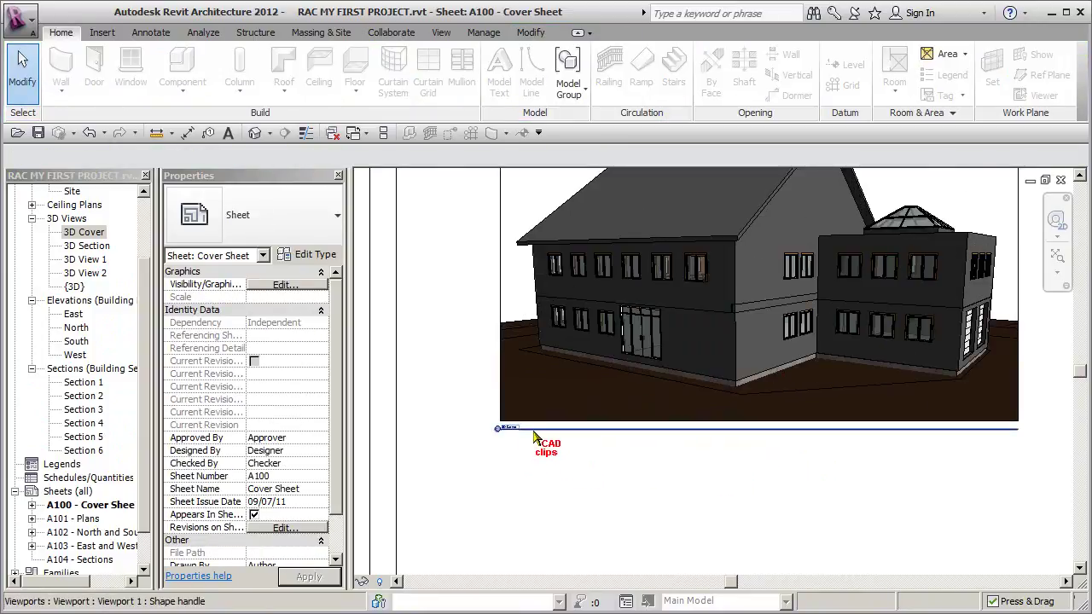
scroll(536, 431, "down", 3)
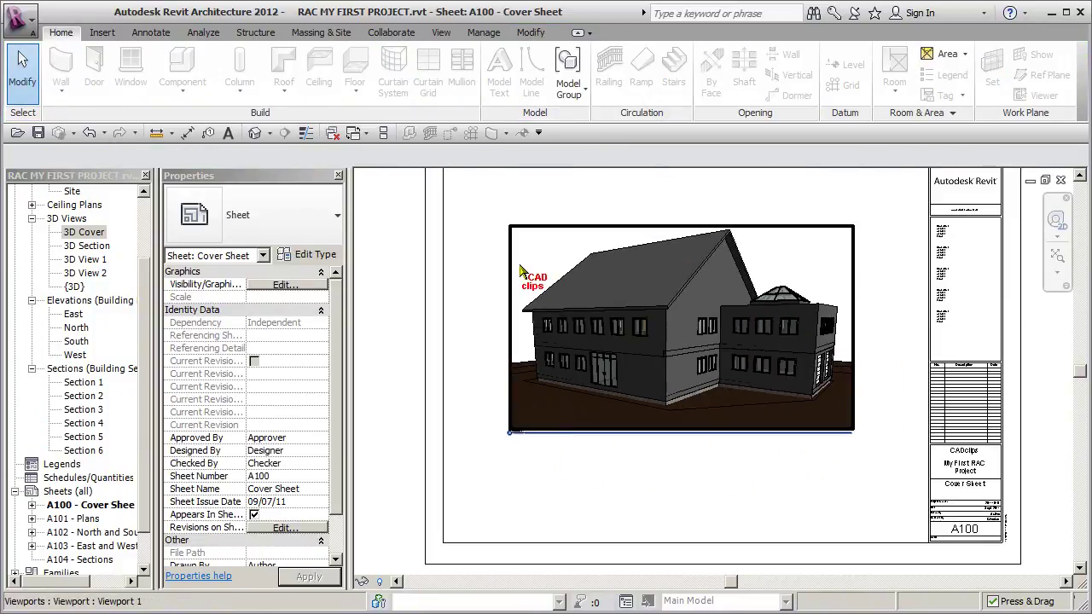
left_click(504, 255)
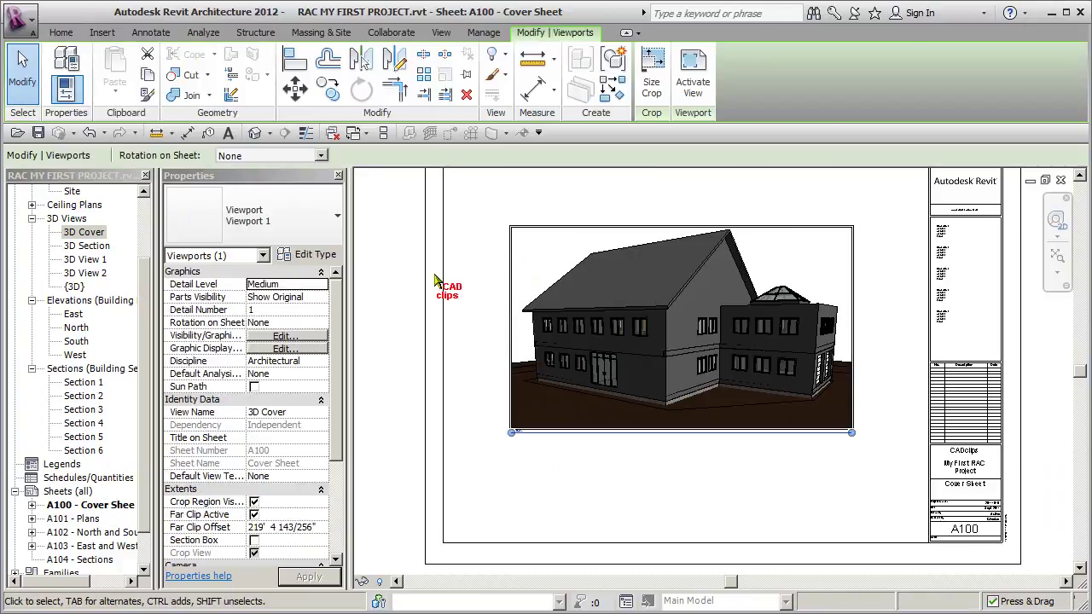
left_click(323, 255)
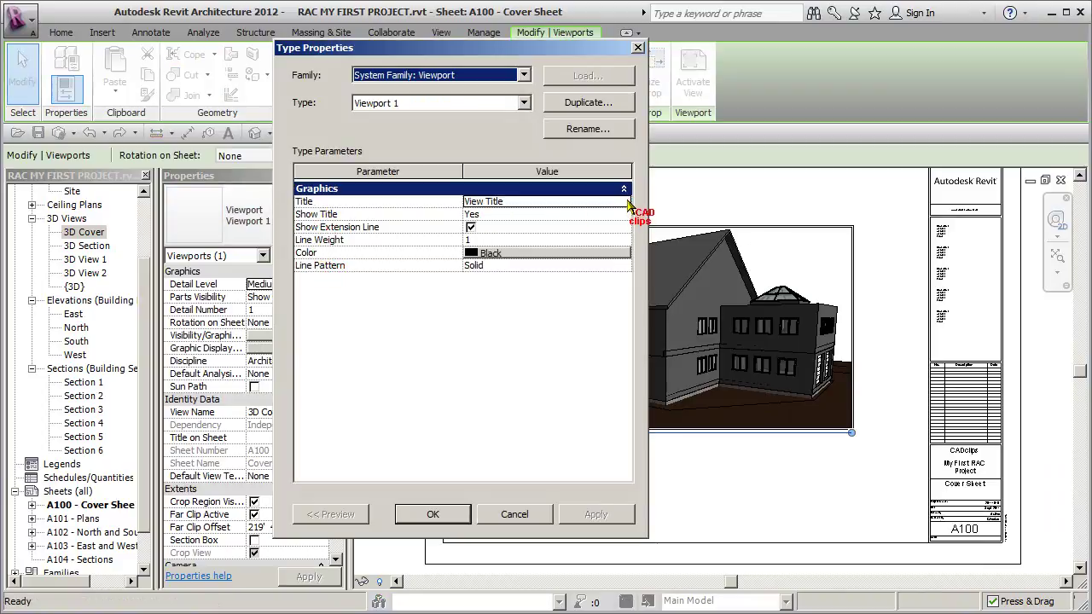
left_click(629, 205)
left_click(492, 212)
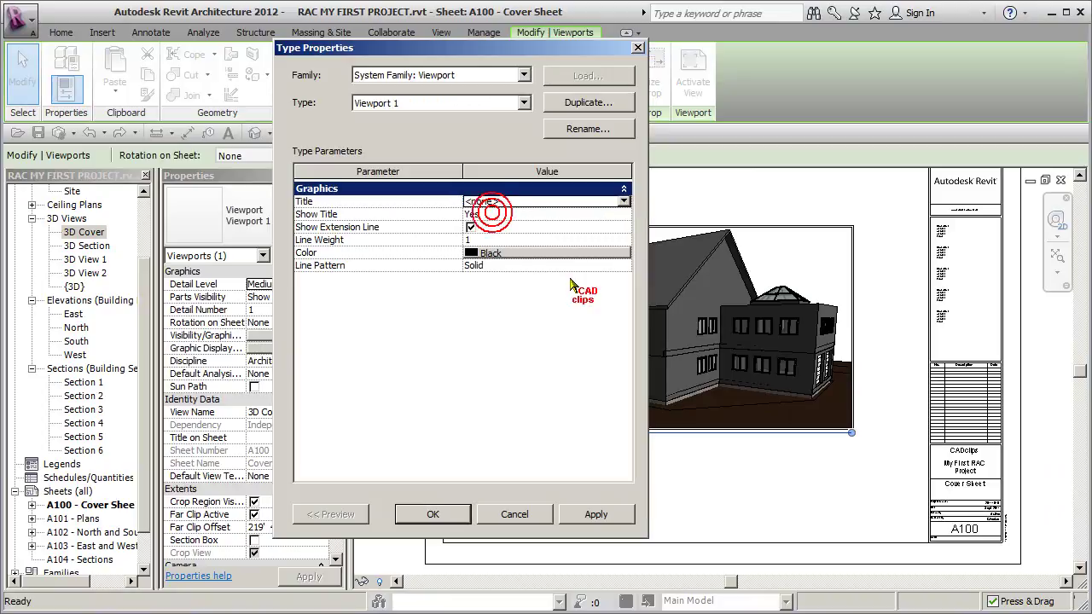
left_click(590, 514)
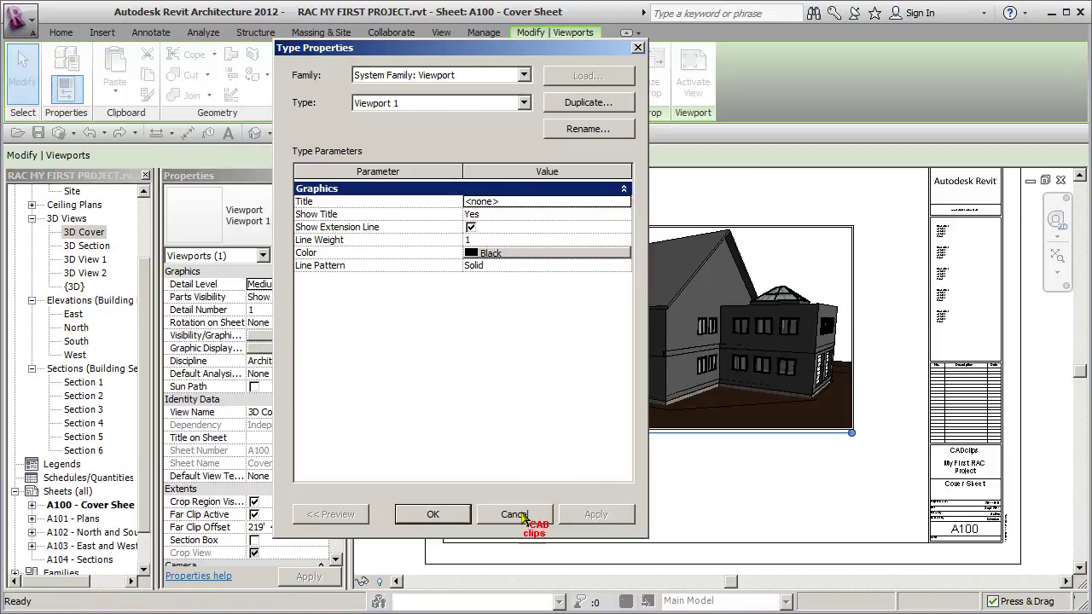
left_click(441, 514)
left_click(569, 515)
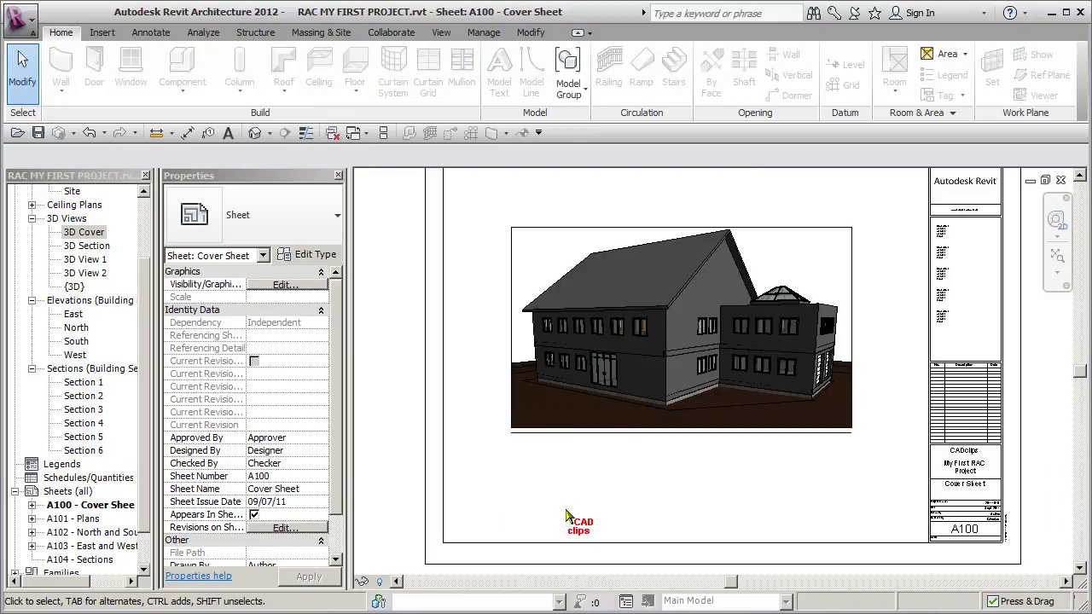
Set Show Title to No in the type properties of the 3D Cover viewport
scroll(522, 405, "up", 2)
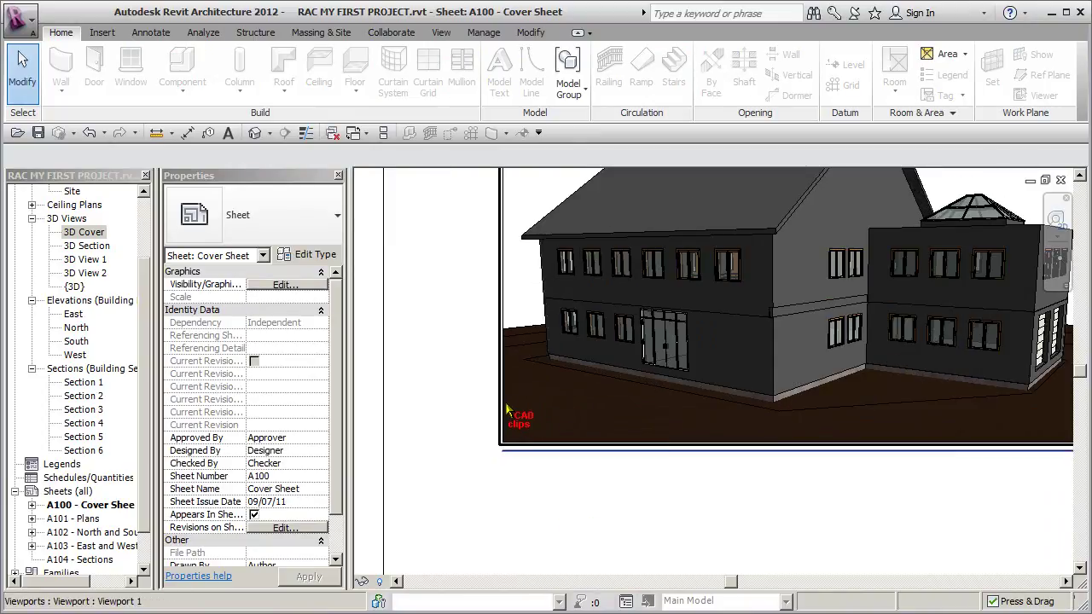
left_click(502, 411)
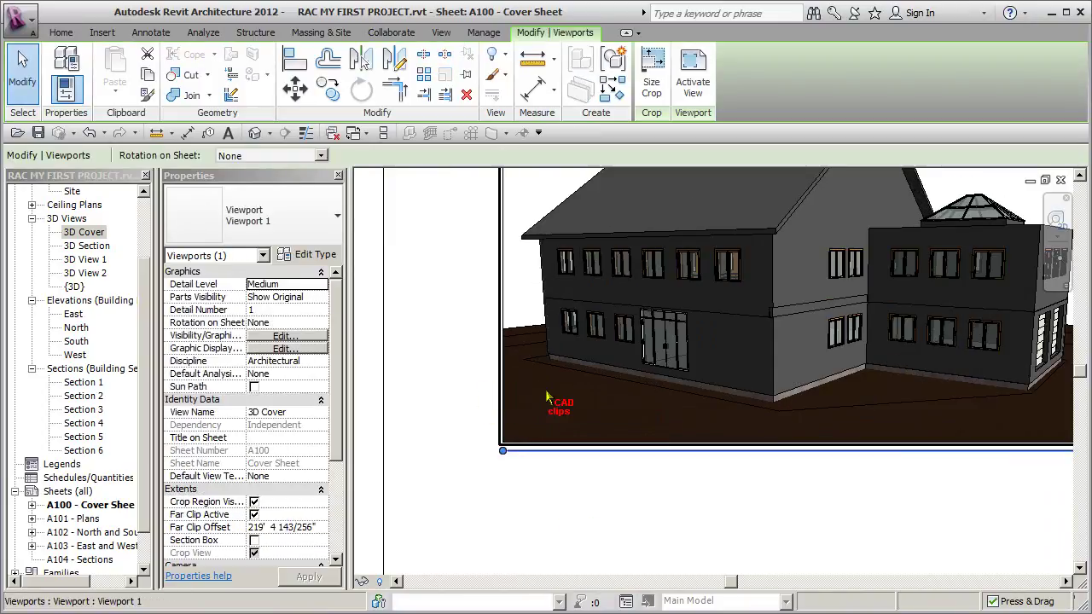
left_click(323, 255)
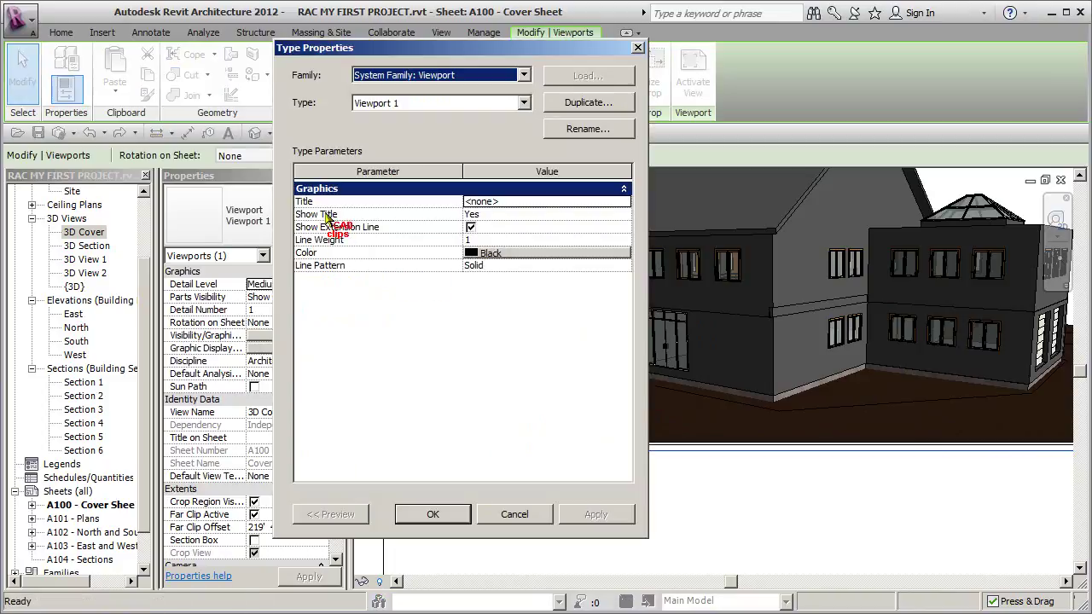
left_click(624, 213)
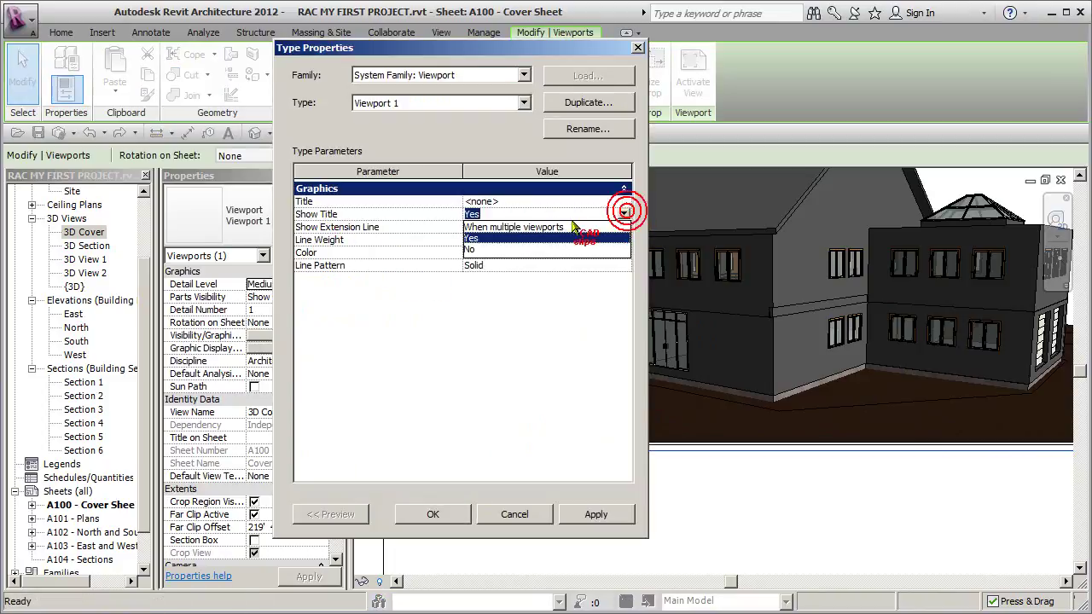
left_click(469, 250)
left_click(594, 513)
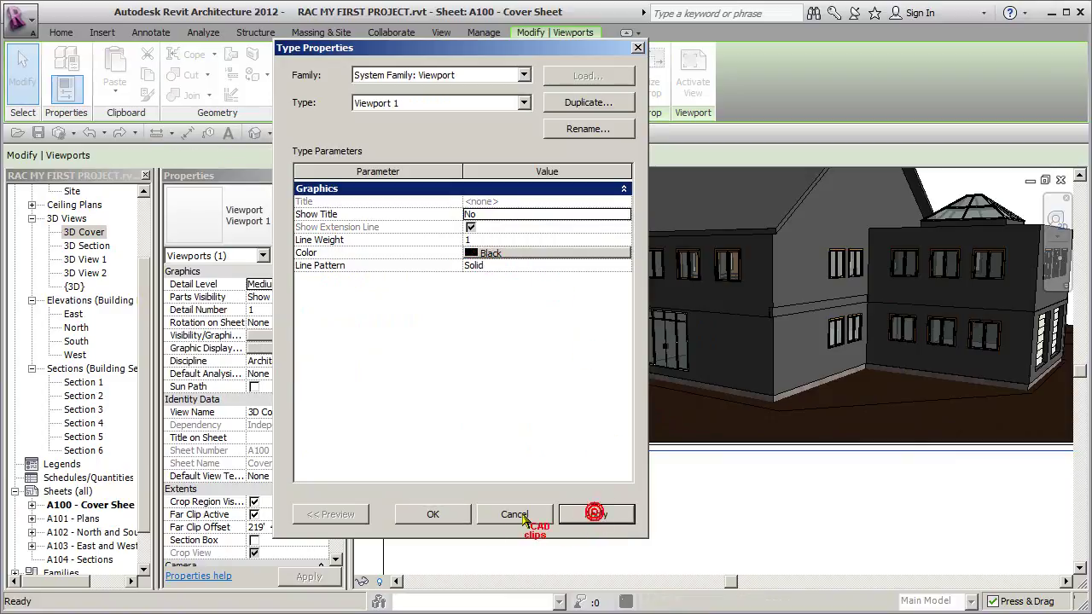
left_click(433, 514)
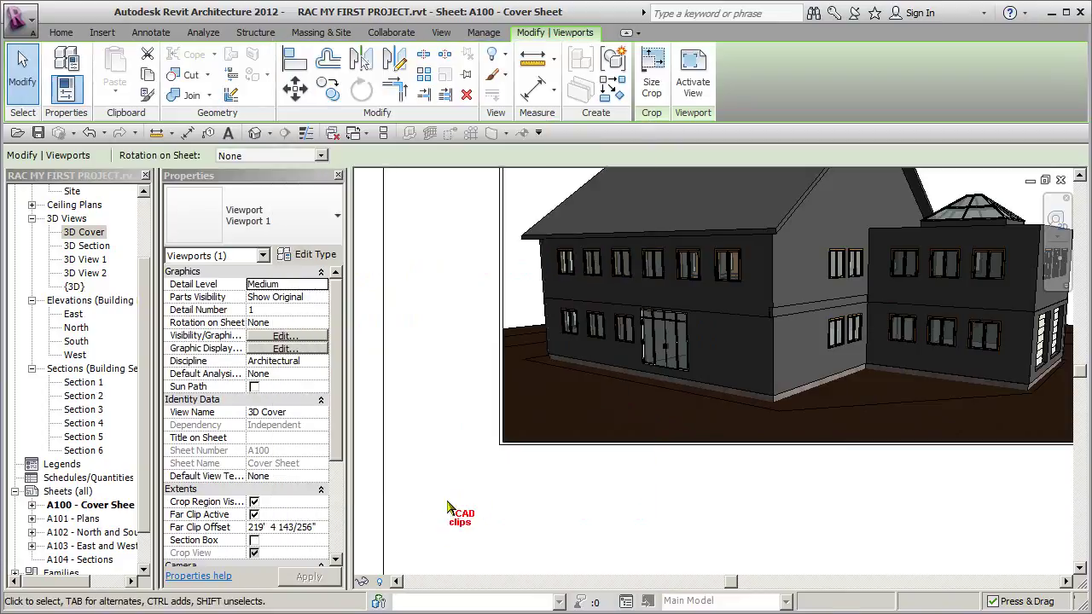
left_click(595, 508)
scroll(595, 508, "down", 2)
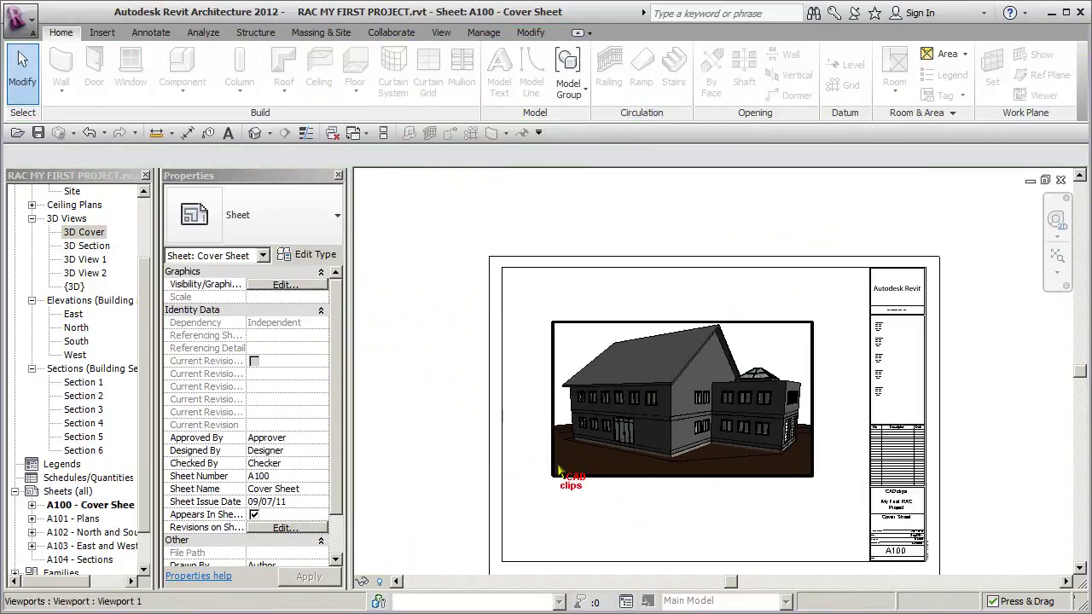
left_click(559, 324)
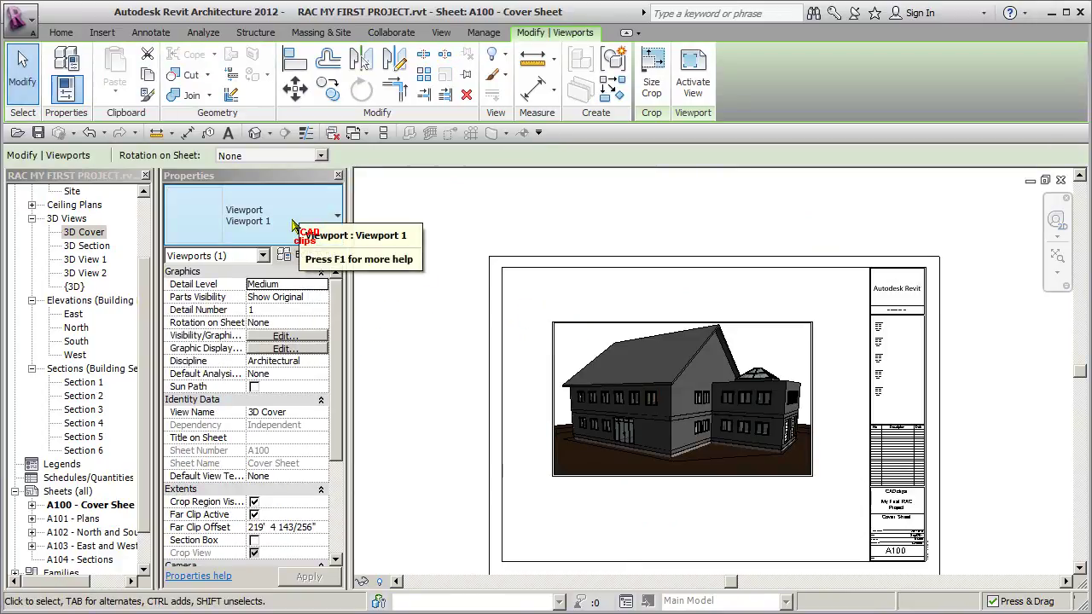
left_click(413, 220)
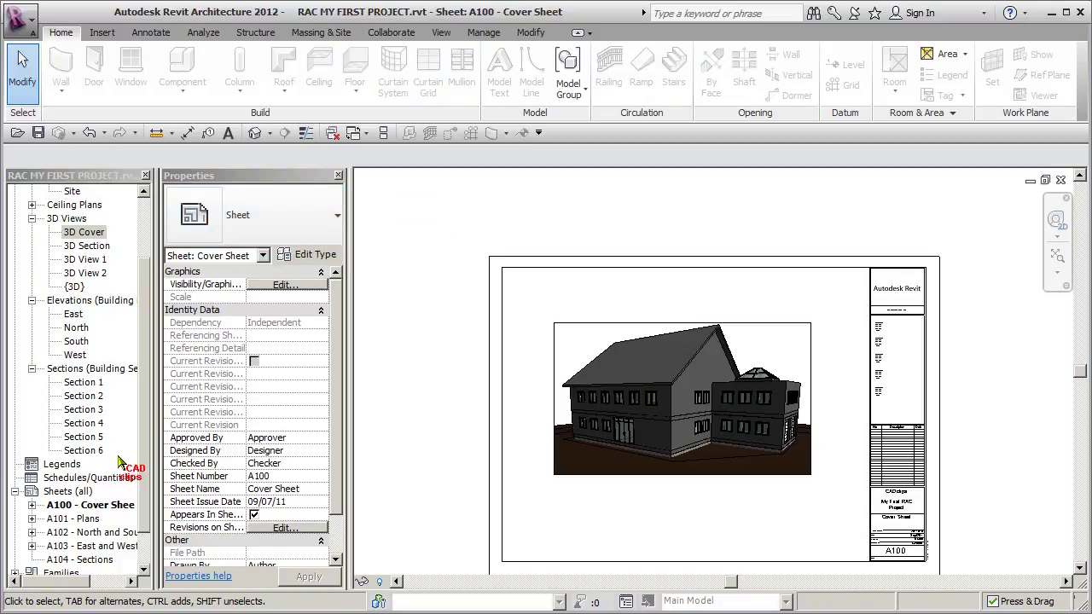
On sheet A101 - Plans, set the 02 T / Main viewport type's Show Title to Yes and its Title to View Title
double_click(77, 519)
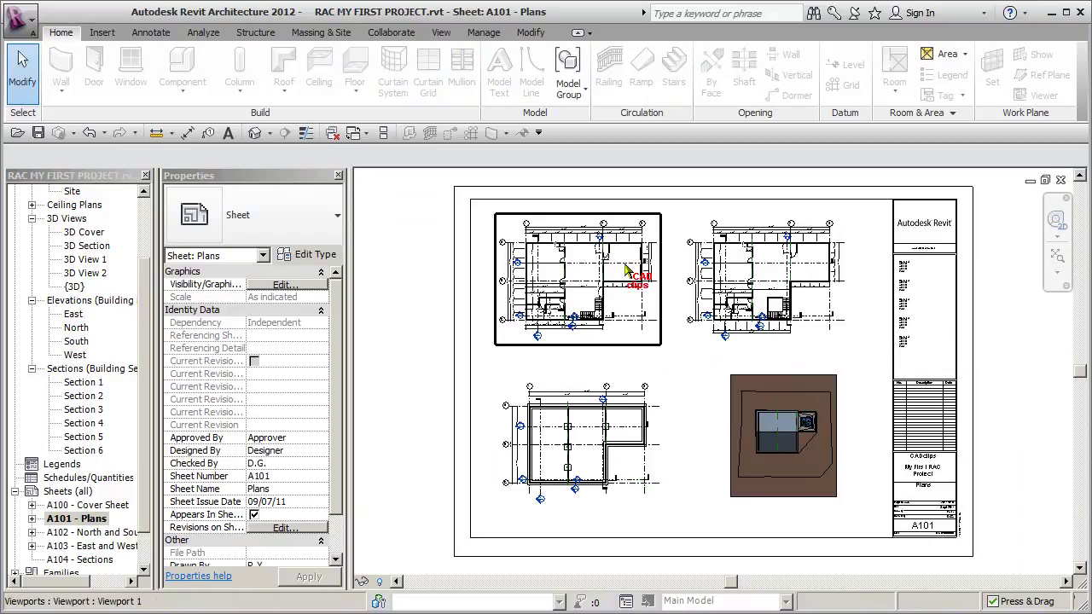
left_click(516, 226)
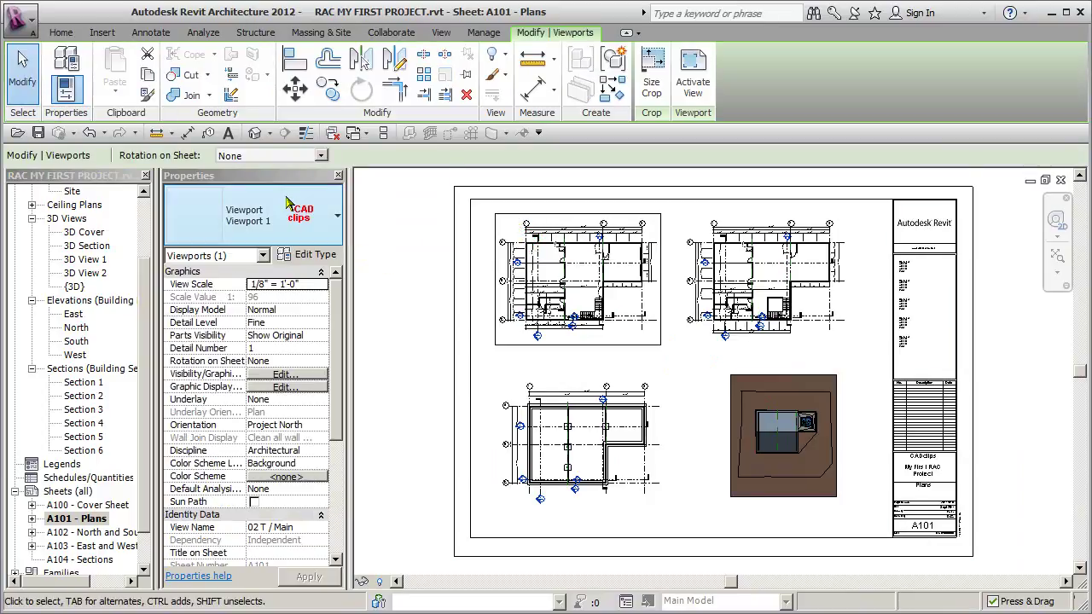
left_click(311, 255)
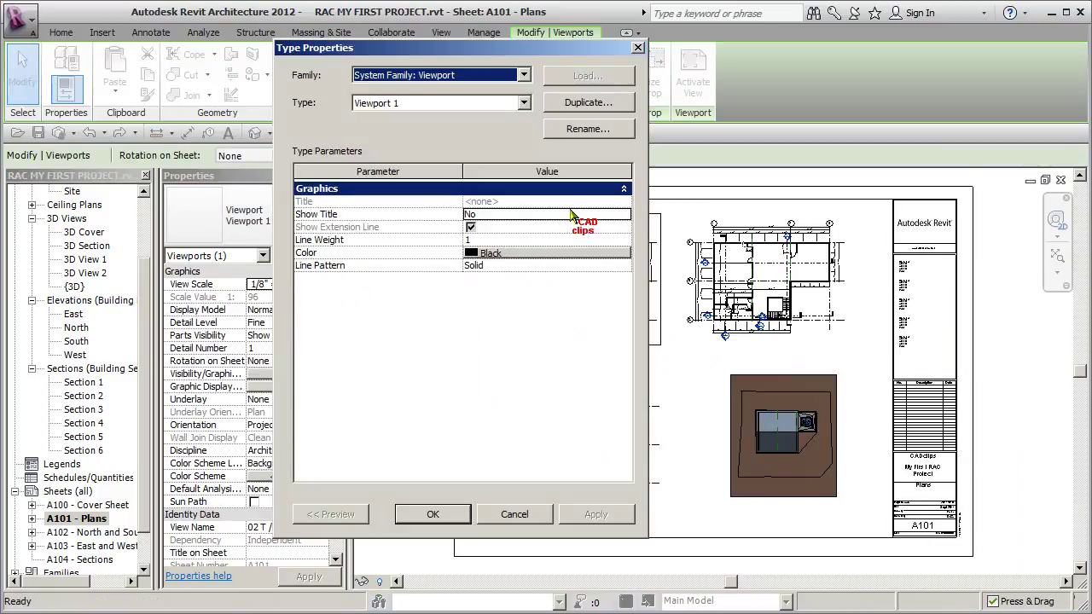
left_click(622, 218)
left_click(469, 240)
left_click(623, 201)
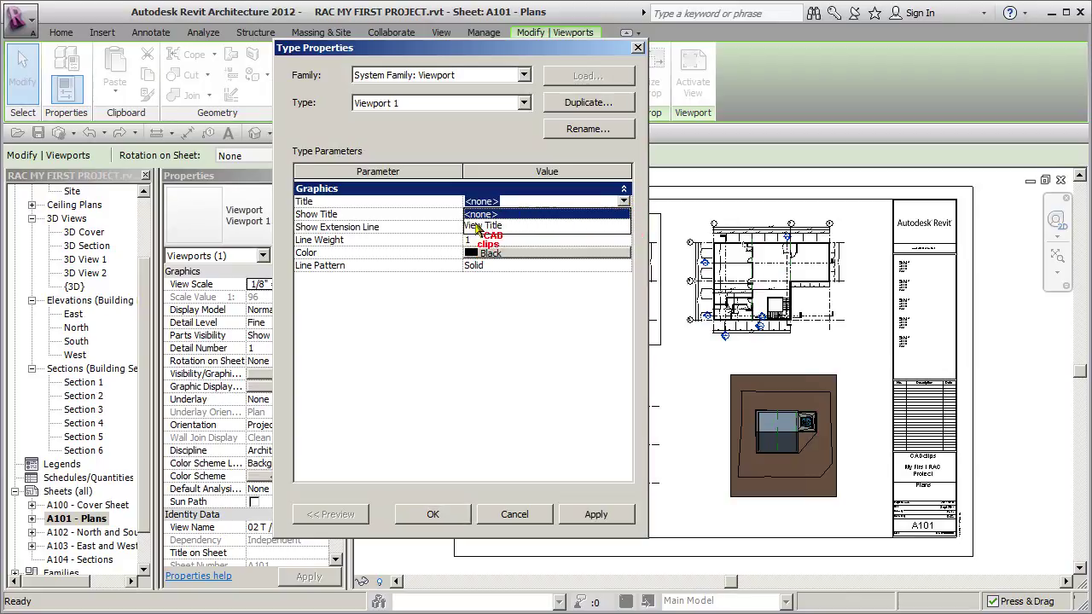
left_click(475, 225)
left_click(589, 515)
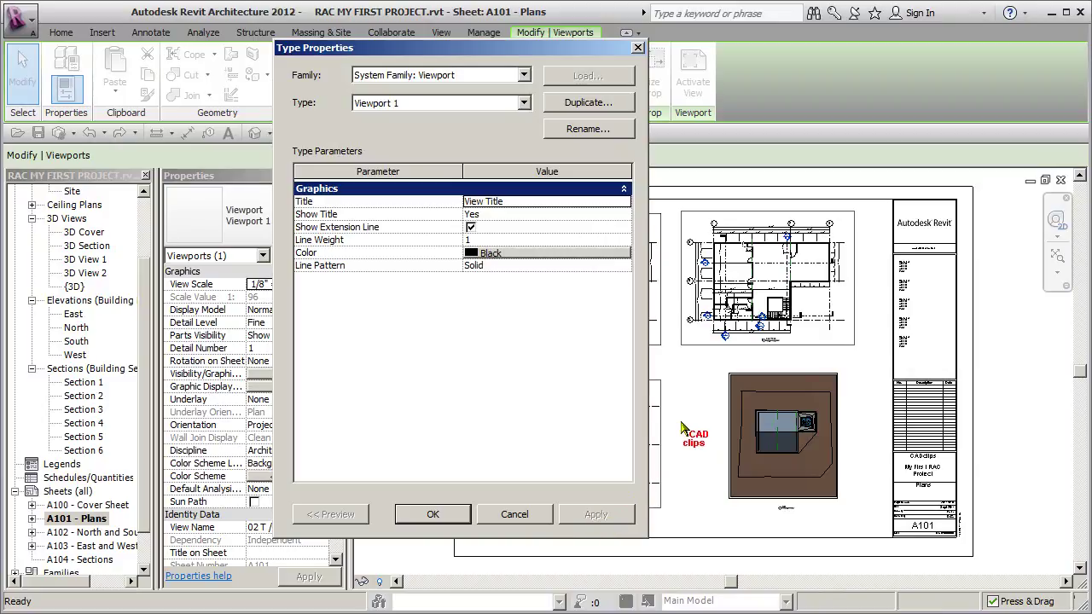
Duplicate the Viewport 1 type as Viewport No Label
left_click(621, 104)
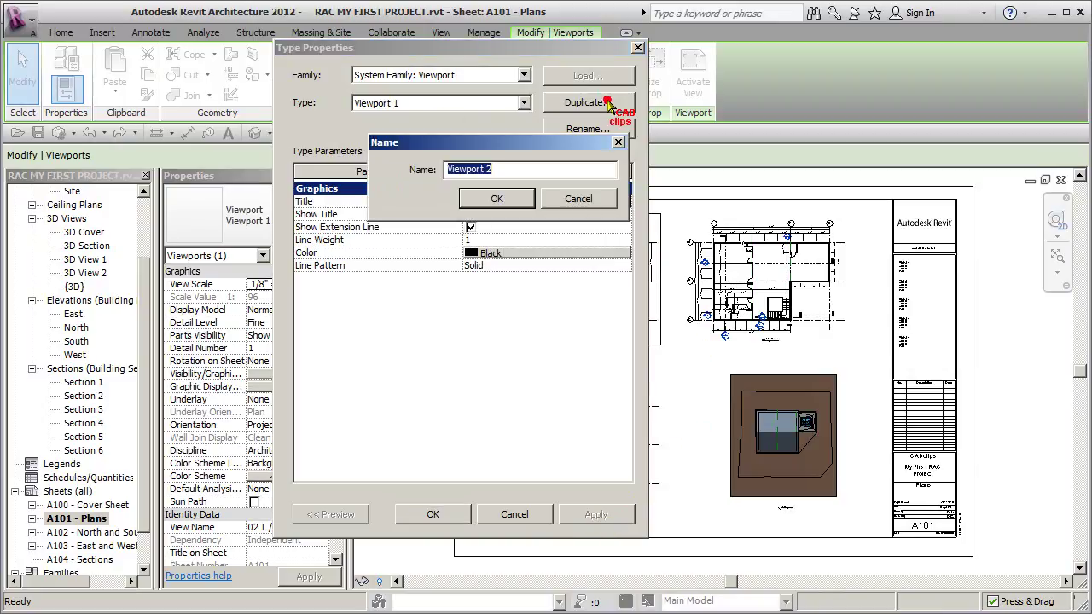
left_click(528, 174)
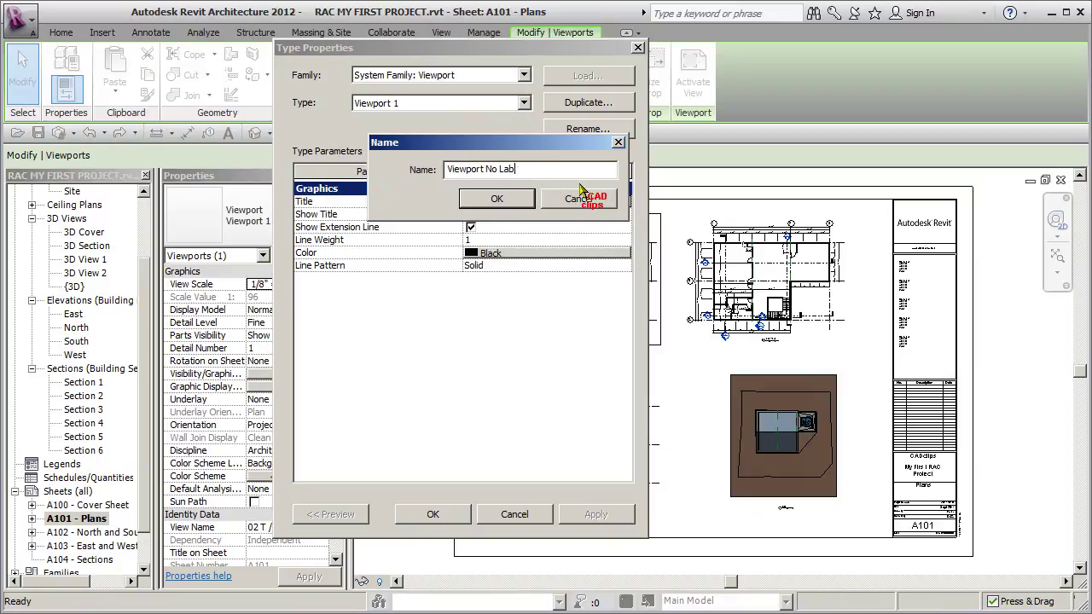
left_click(497, 199)
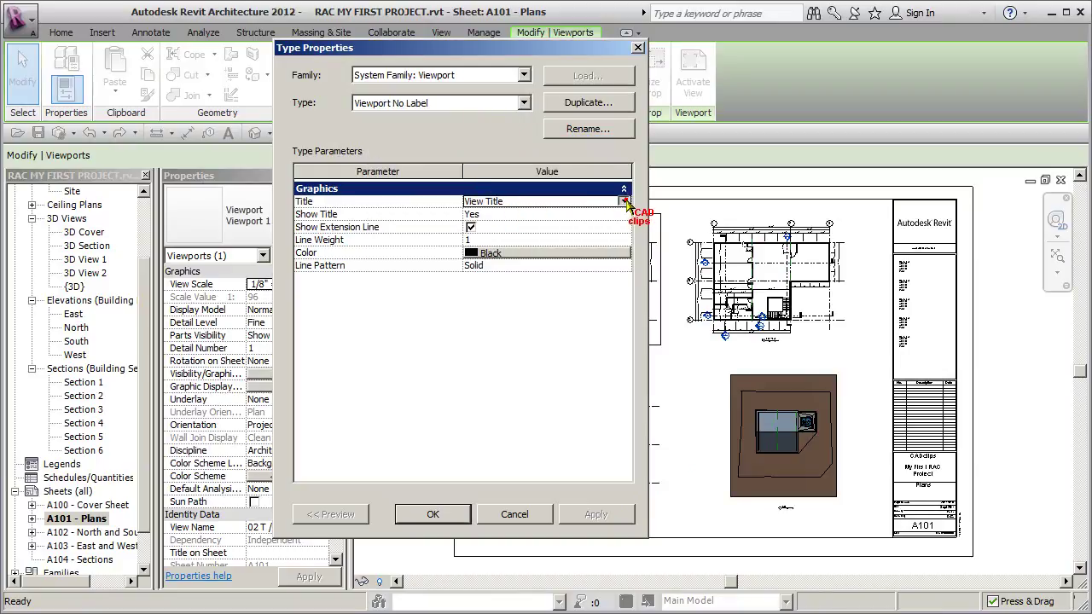
Set Title to <none> and Show Title to No for the Viewport No Label type, and apply it to the 02 T / Main viewport
left_click(626, 205)
left_click(490, 224)
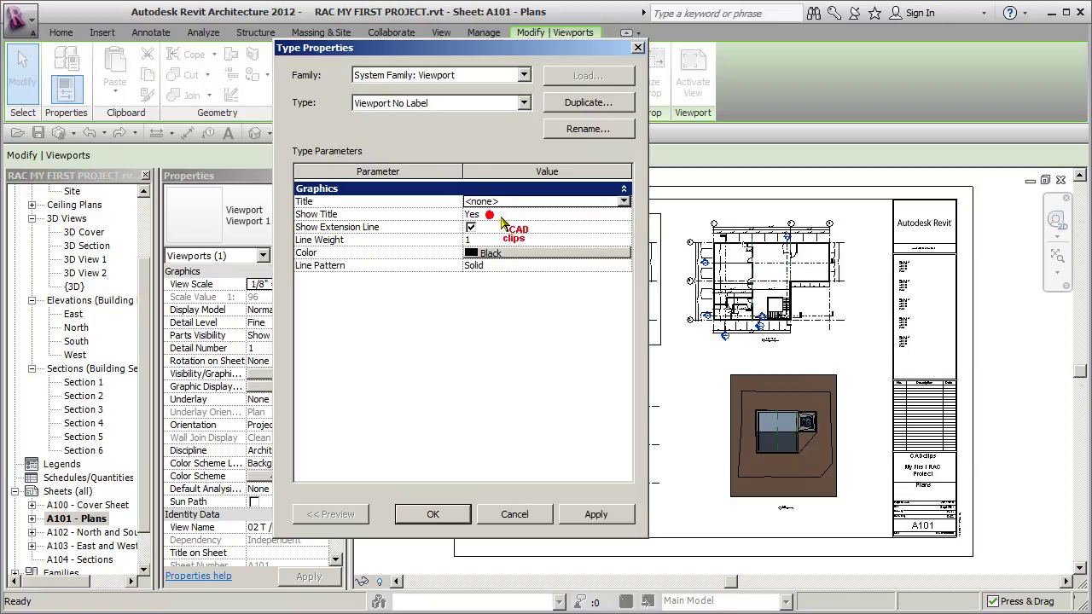
left_click(623, 214)
left_click(472, 247)
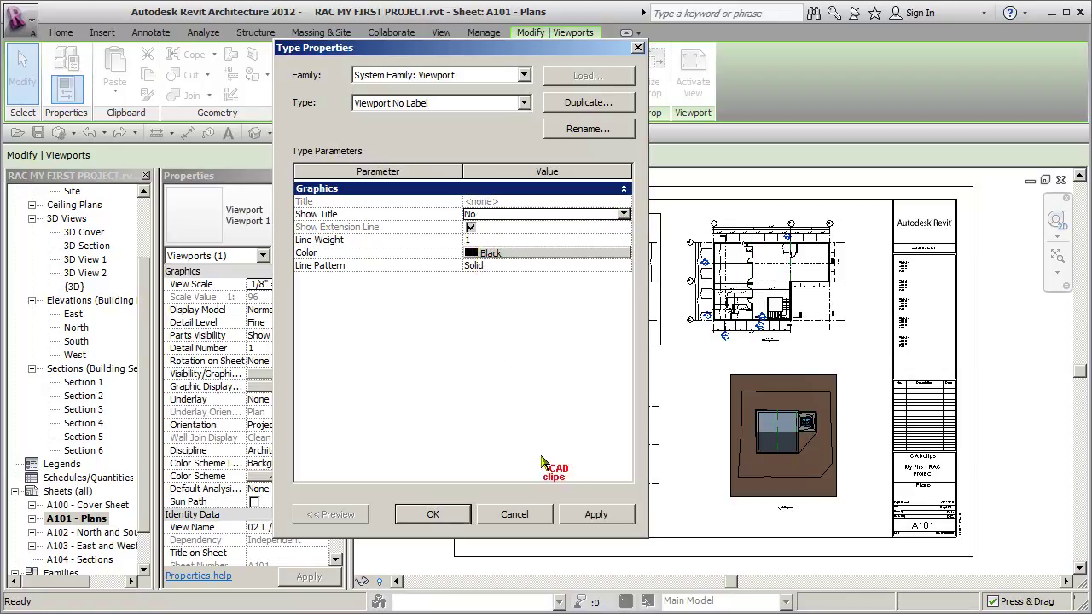
left_click(593, 514)
left_click(433, 515)
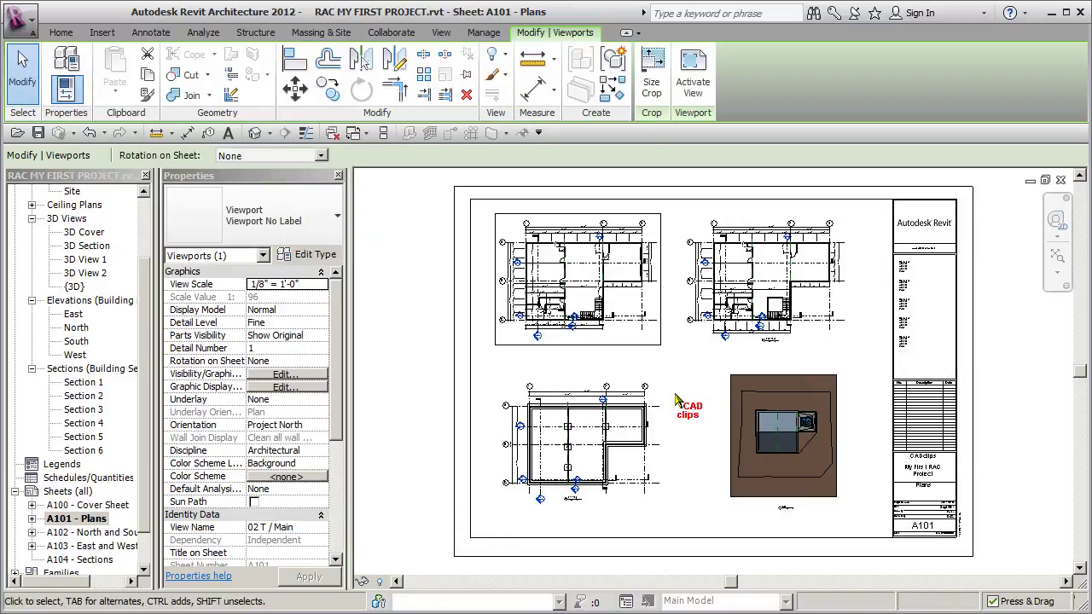
left_click(988, 352)
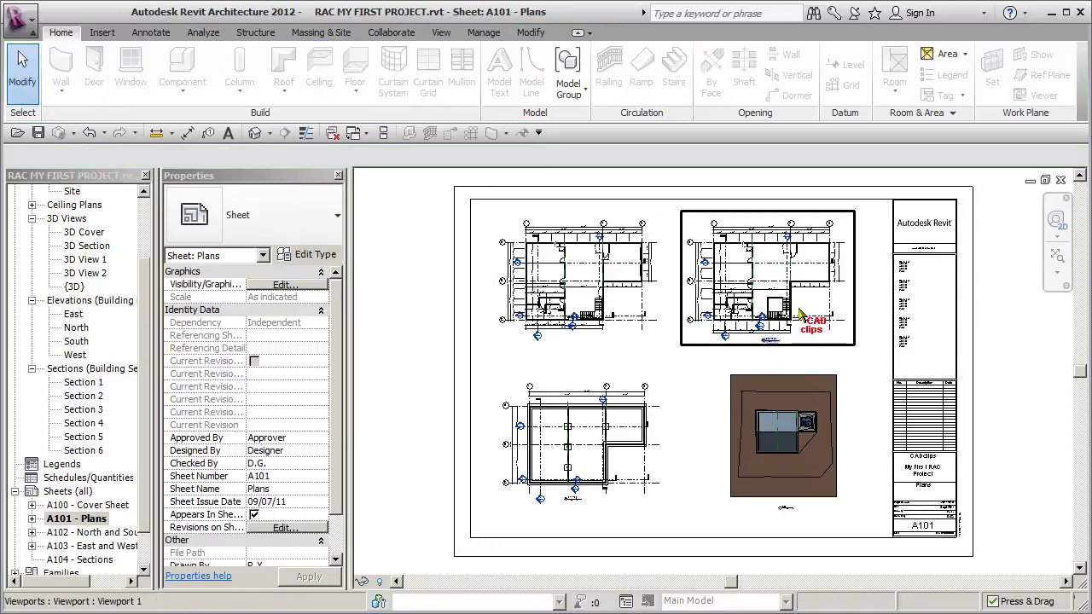
Change the 02 T / Main viewport on sheet A101 back to the Viewport 1 type
left_click(615, 303)
left_click(298, 220)
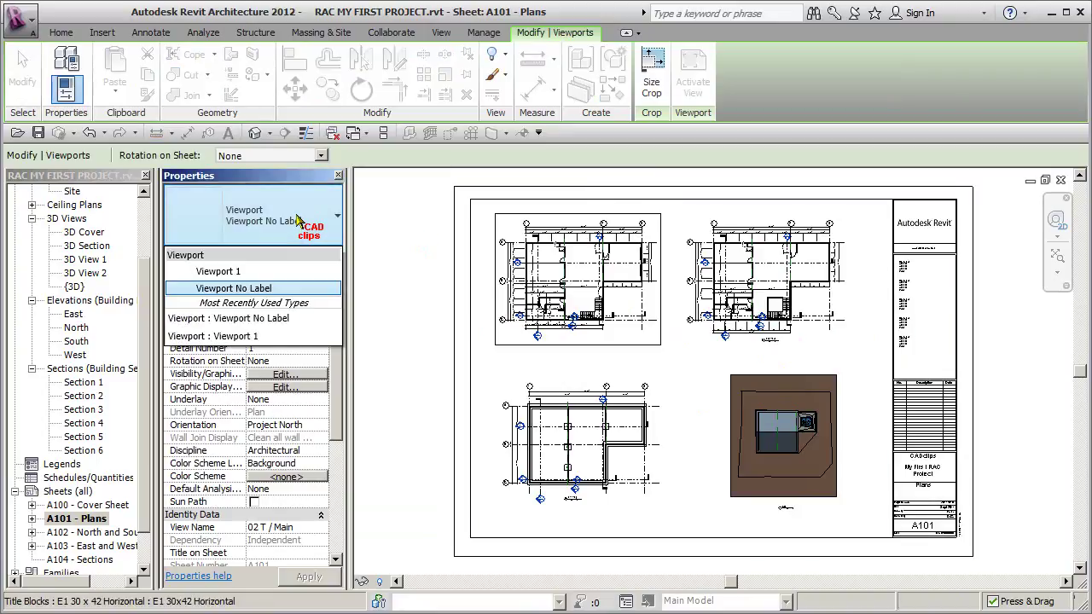
left_click(224, 272)
left_click(415, 266)
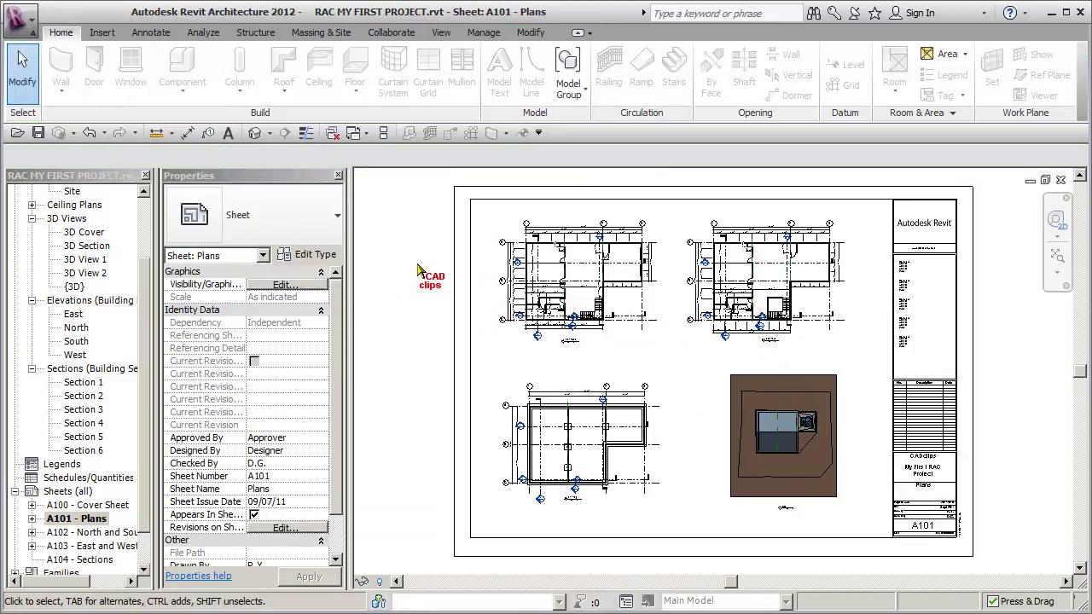
Open sheet A100 - Cover Sheet and apply the Viewport No Label type to the 3D Cover viewport
double_click(94, 505)
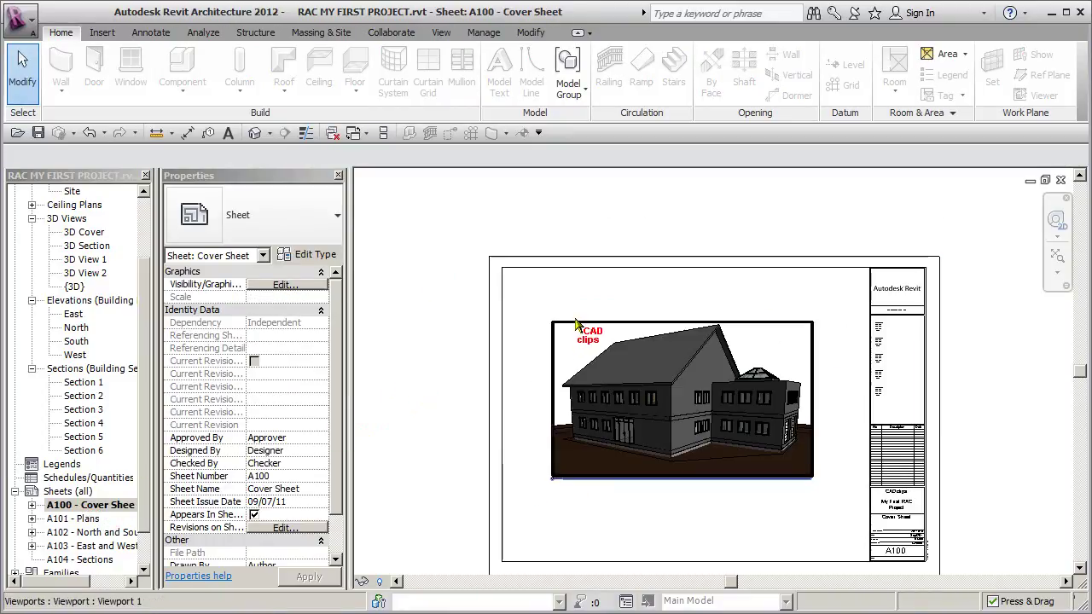
left_click(566, 327)
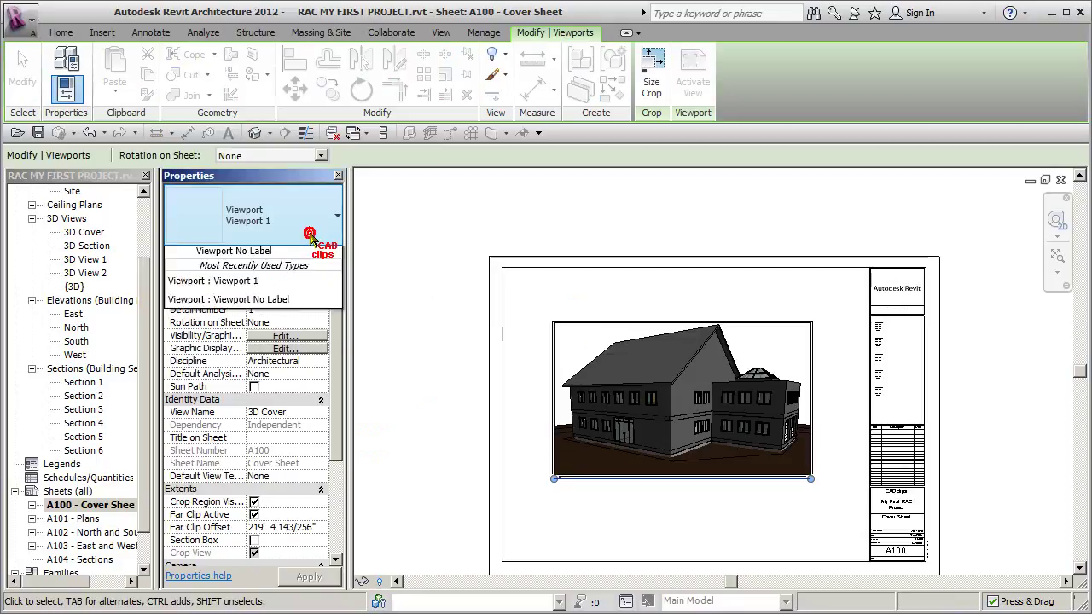
left_click(311, 232)
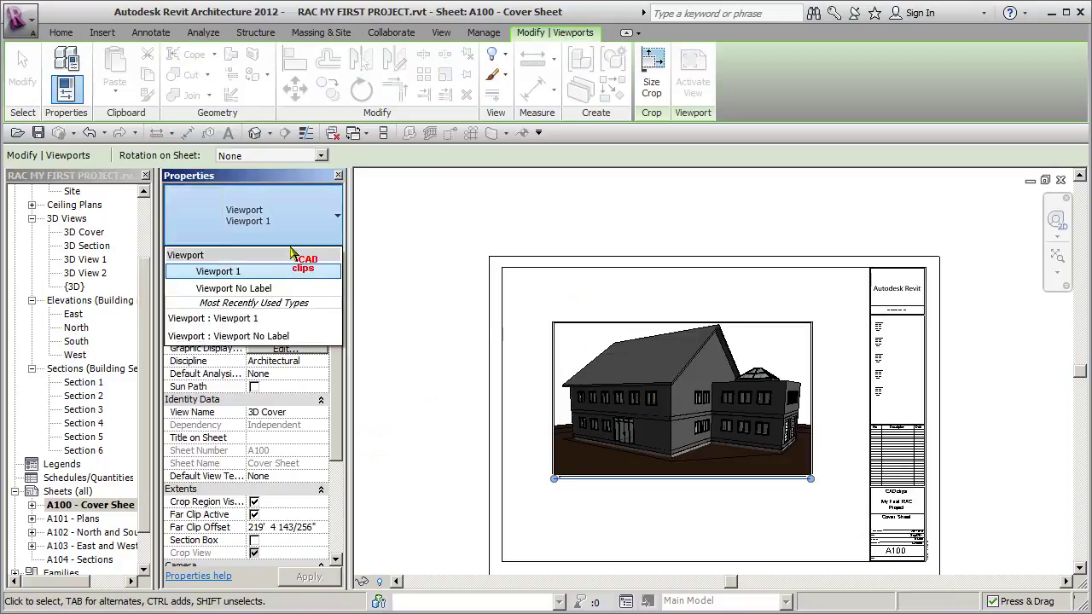
left_click(271, 337)
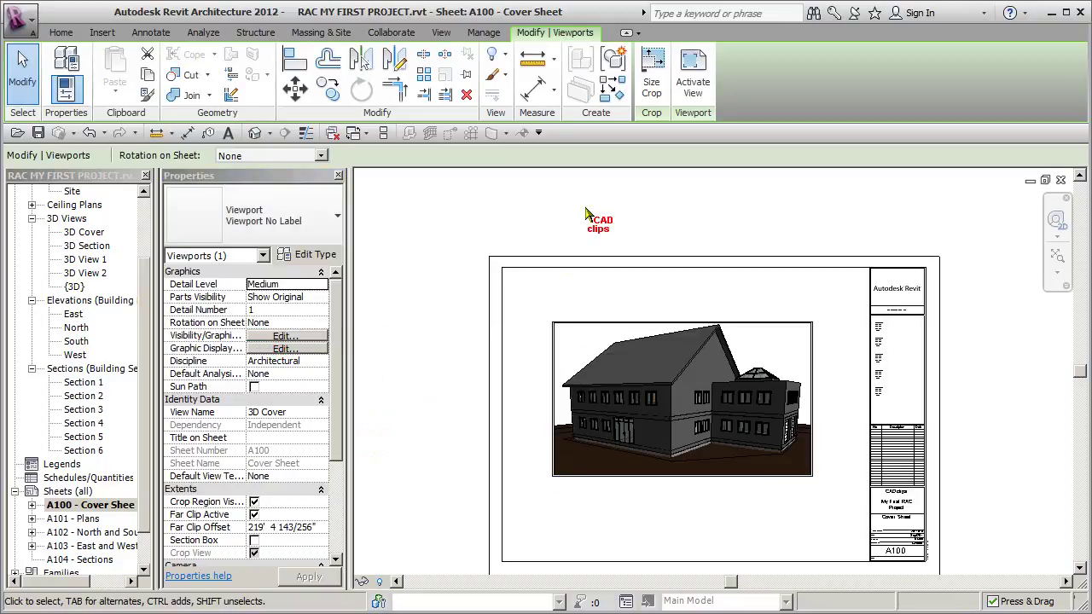
left_click(588, 207)
Enlarge the 3D Cover viewport by increasing its crop region width with Scale (locked proportions)
middle_click_drag(712, 351, 682, 272)
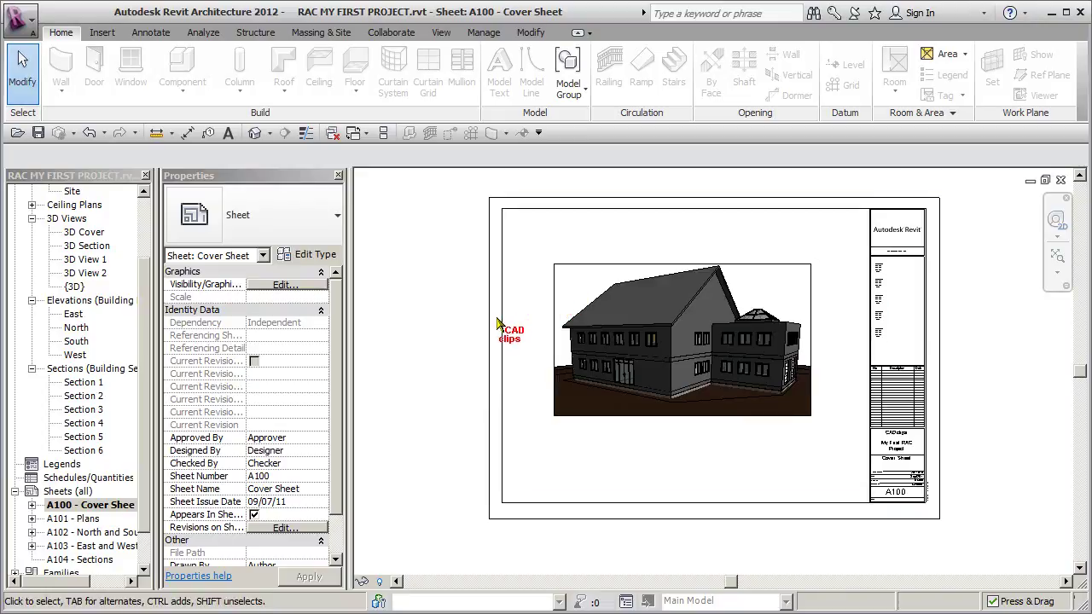
left_click(556, 326)
left_click(652, 81)
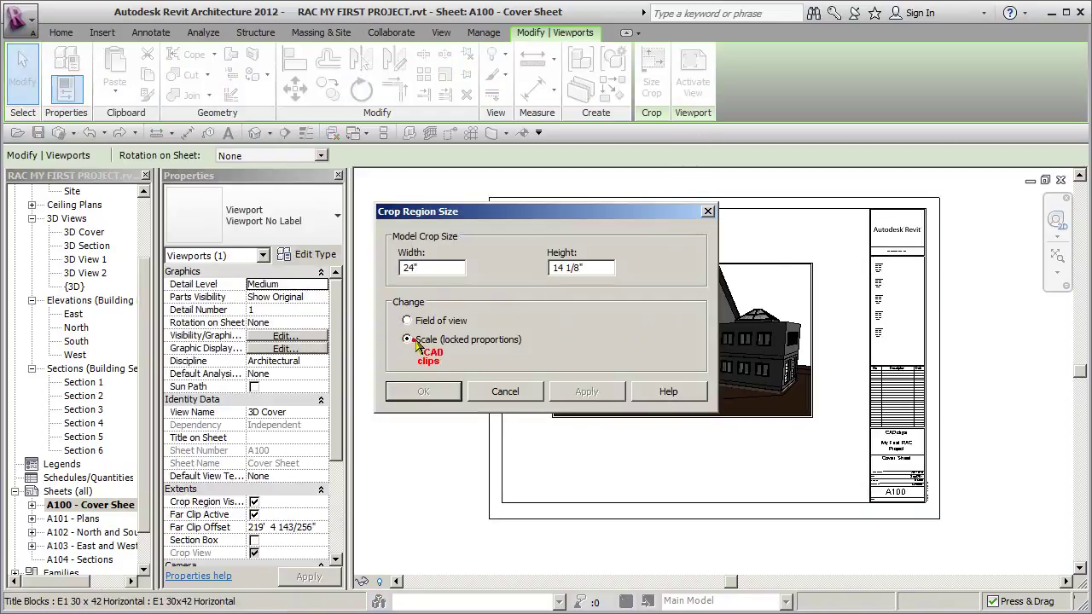
double_click(437, 269)
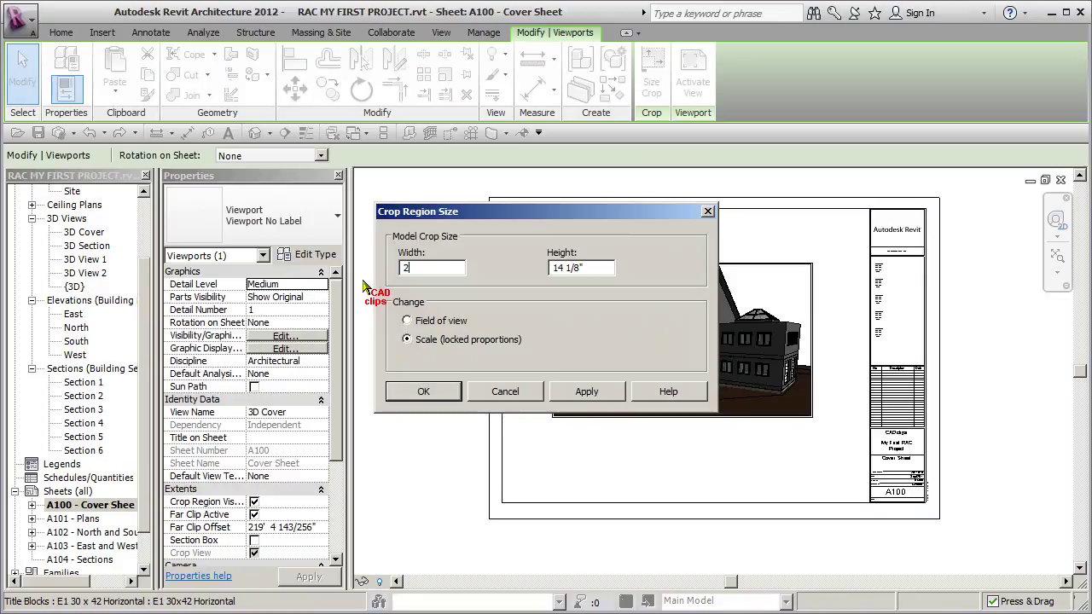
left_click(586, 392)
left_click(423, 391)
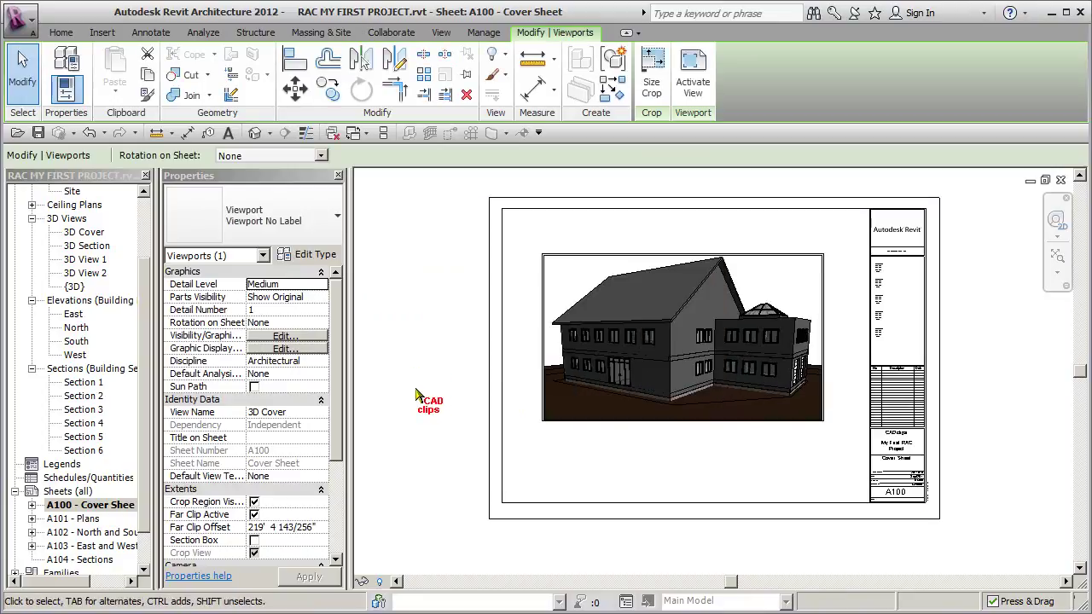
left_click(416, 389)
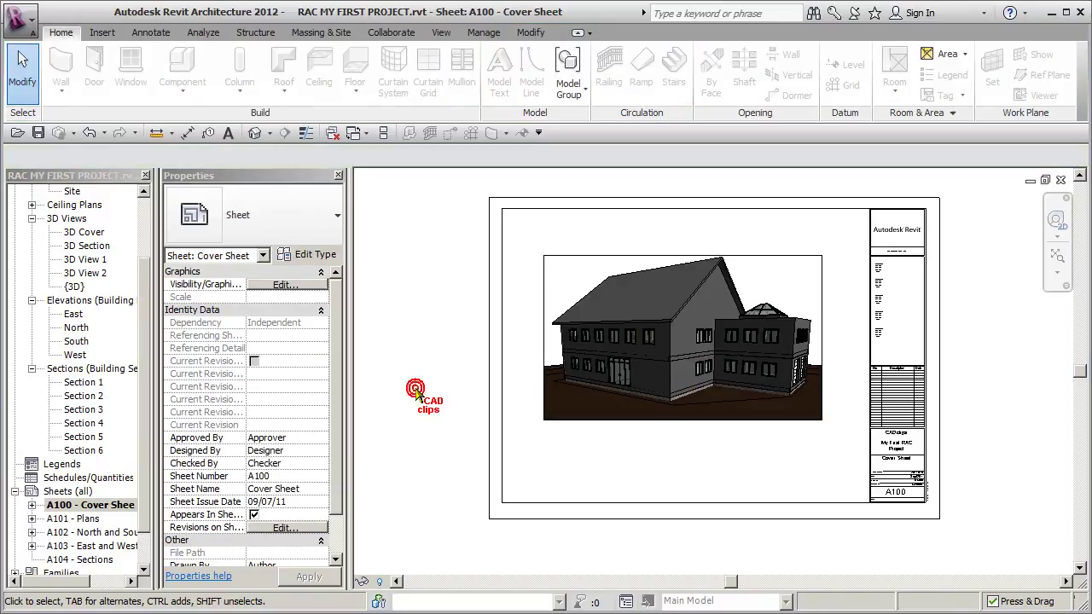
Turn off Crop Region Visible for the 3D Cover viewport and move the viewport slightly down on the cover sheet
left_click(543, 304)
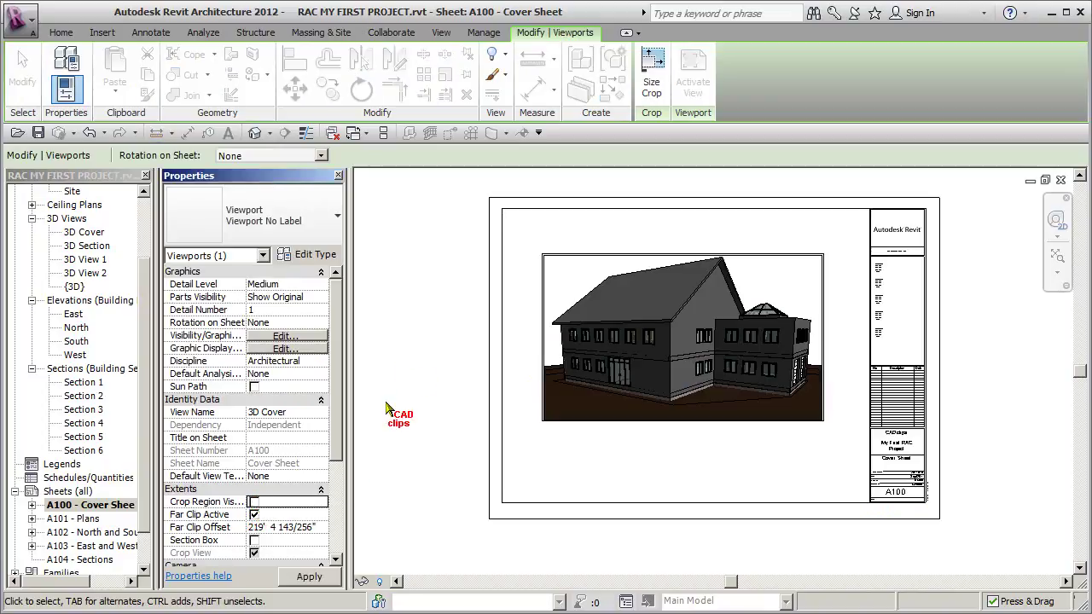
left_click(404, 354)
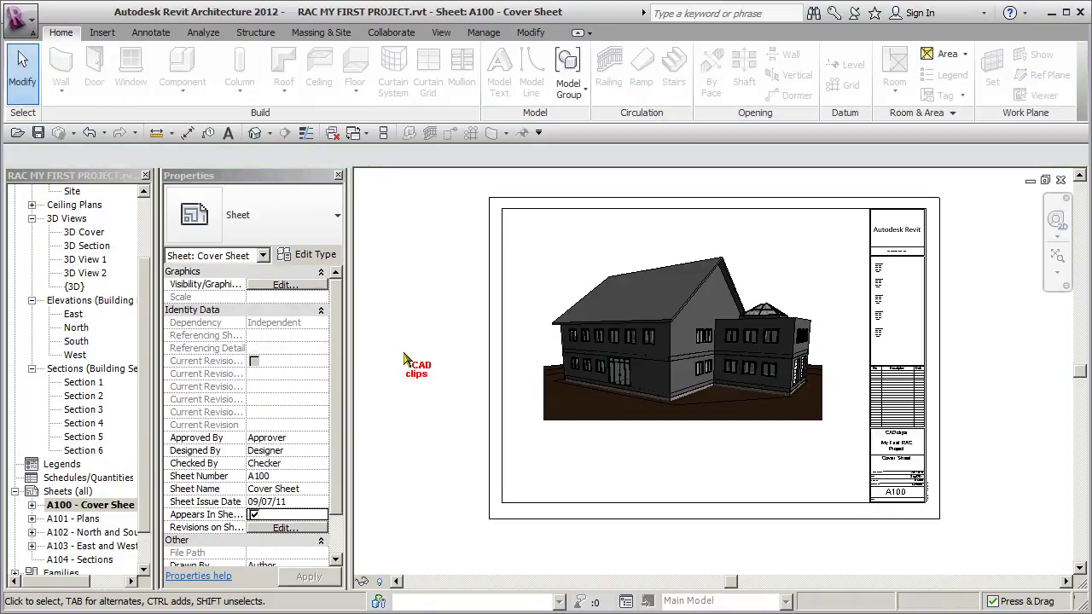
left_click(622, 373)
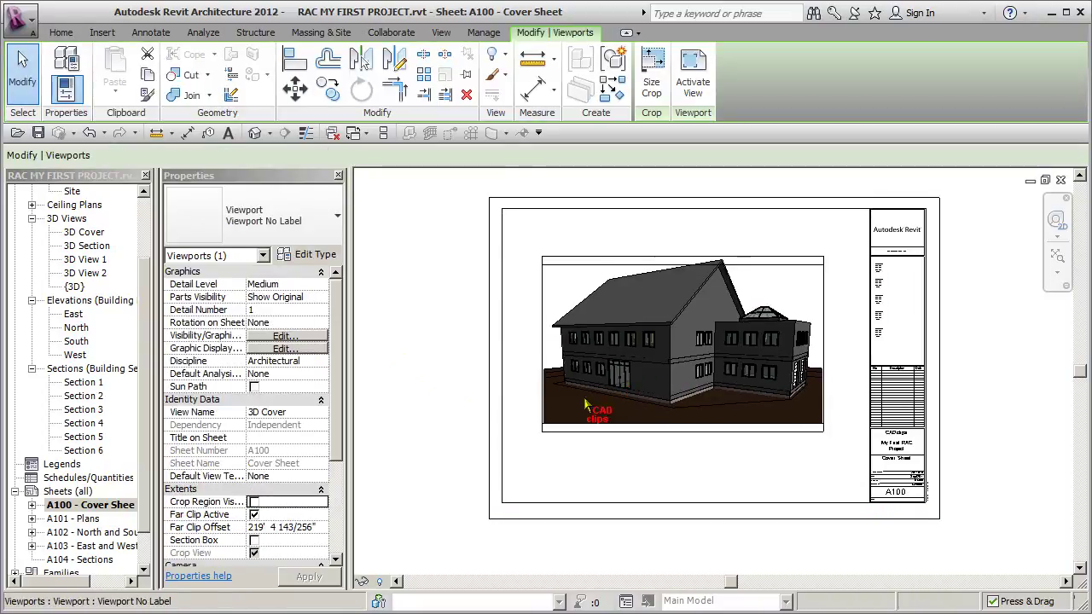
left_click(455, 334)
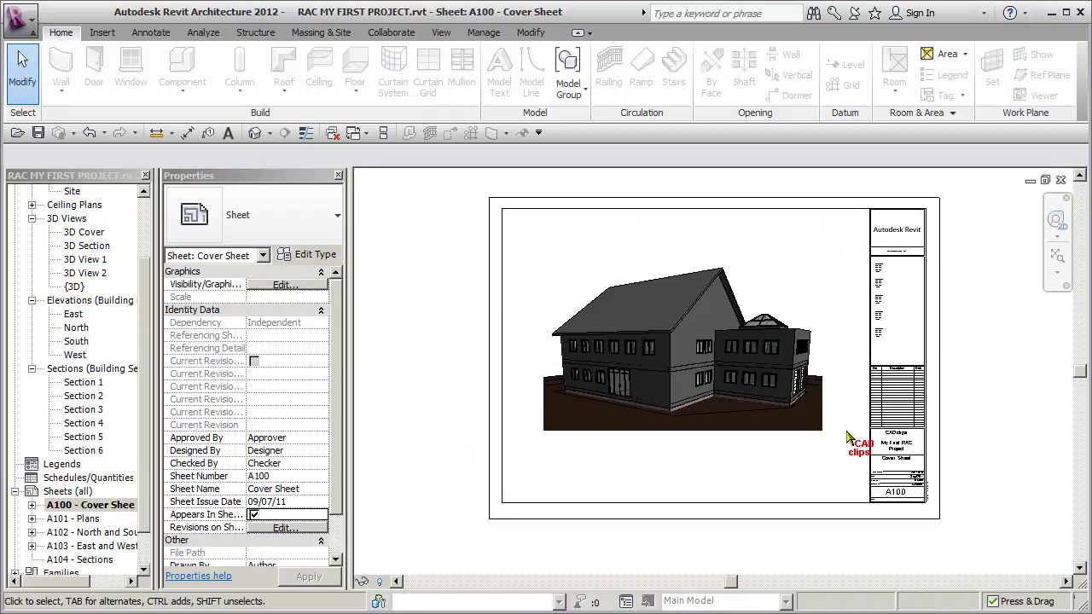
Examine the title block on sheet A101 - Plans and the elevation layout on sheet A102 - North and South Elevations
double_click(85, 518)
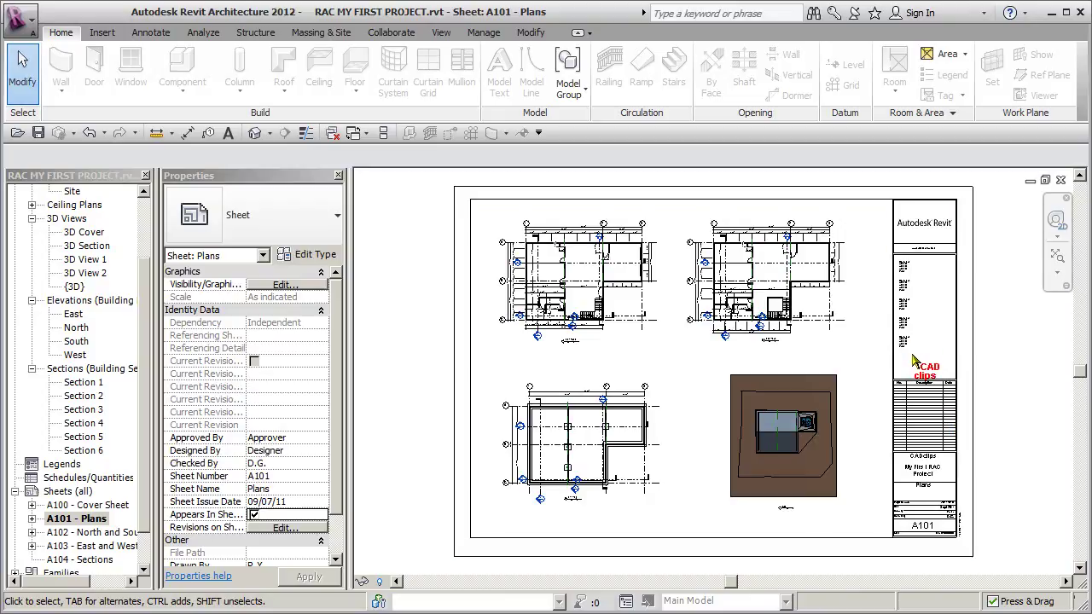
scroll(912, 362, "up", 5)
scroll(924, 389, "up", 3)
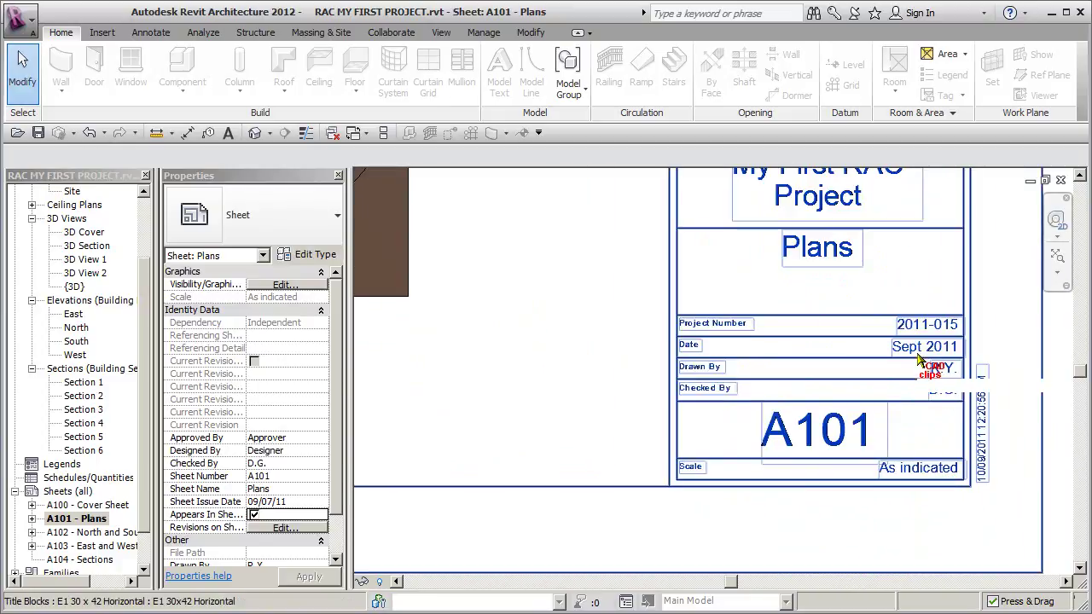
scroll(903, 380, "down", 5)
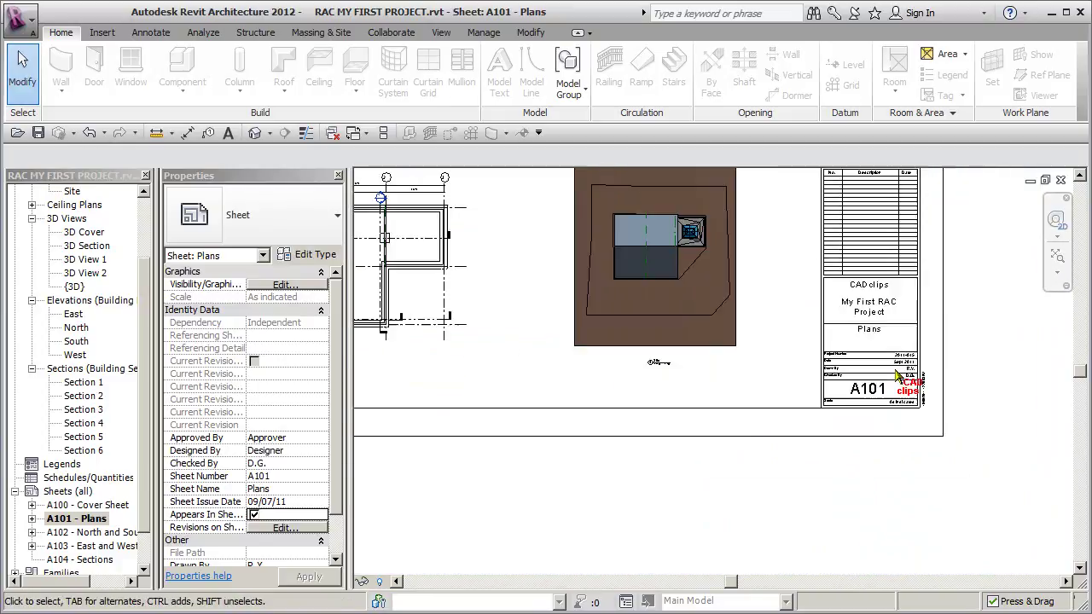
double_click(93, 532)
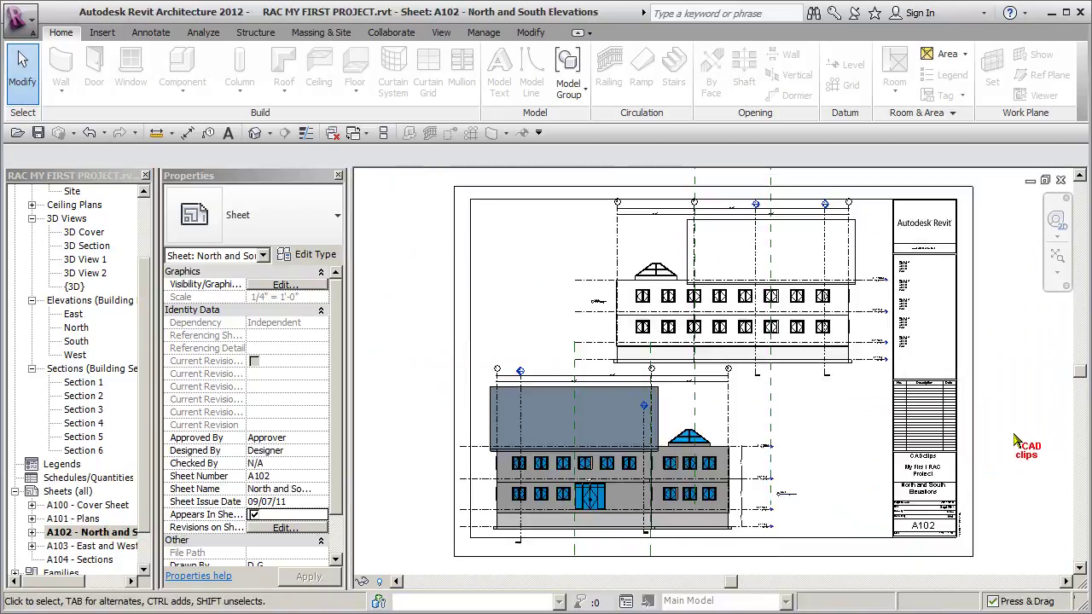
scroll(987, 439, "down", 2)
middle_click_drag(987, 439, 970, 436)
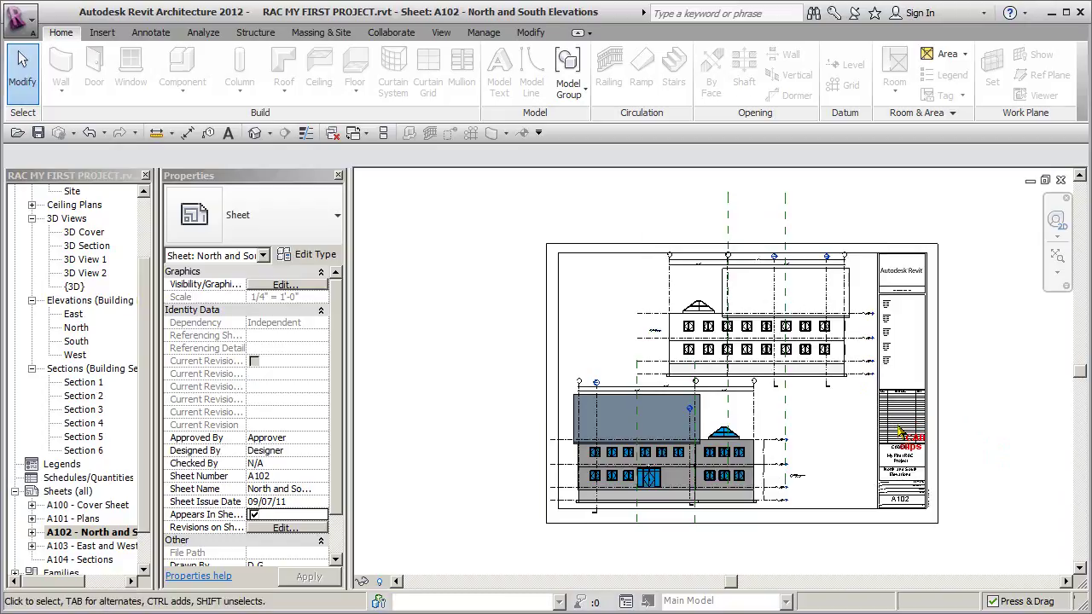
Open the East elevation and hide the category of its section markers in that view
double_click(73, 314)
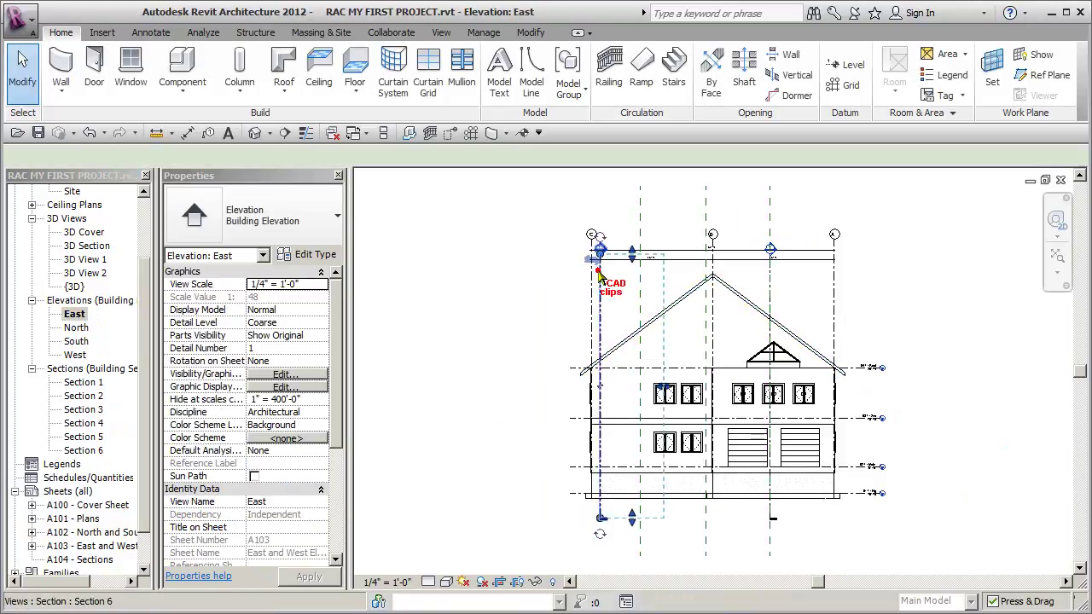
left_click(595, 230)
left_click(508, 55)
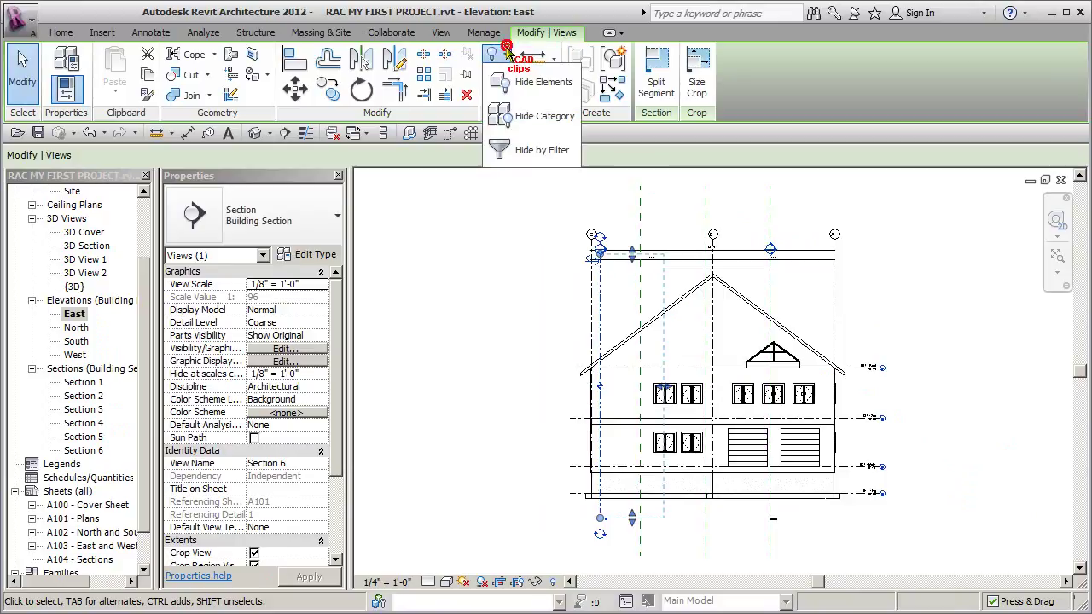
left_click(546, 112)
Open the North elevation and hide the section marker category there
double_click(76, 327)
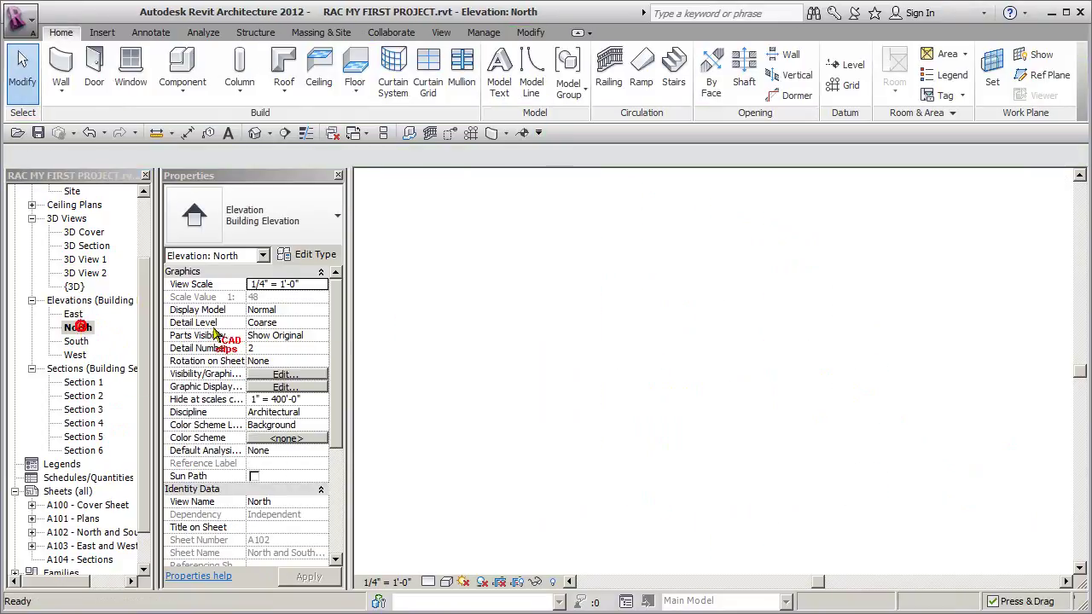
left_click(740, 307)
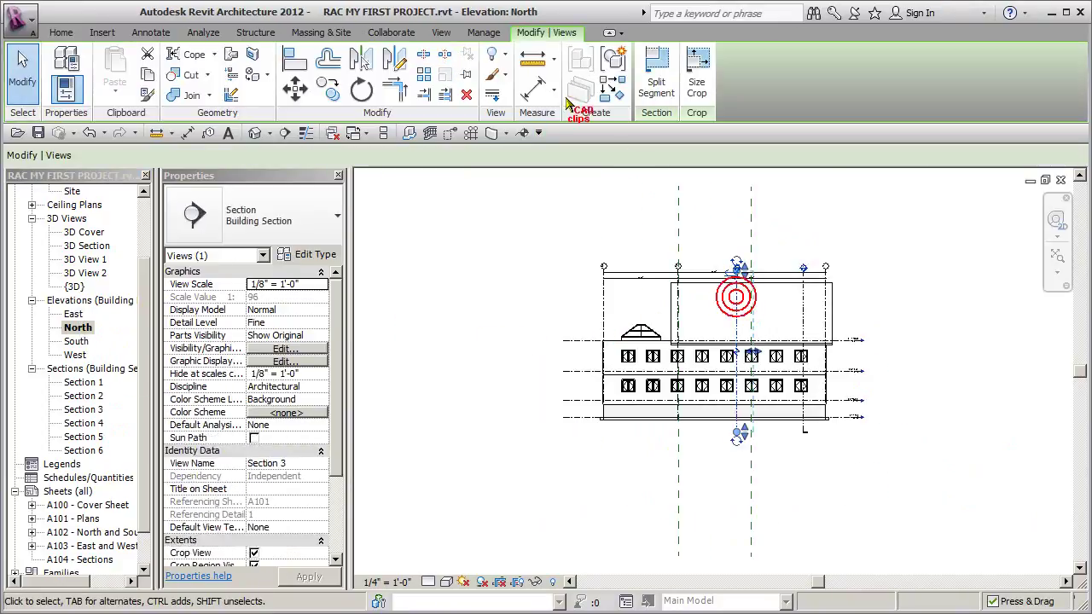
left_click(499, 54)
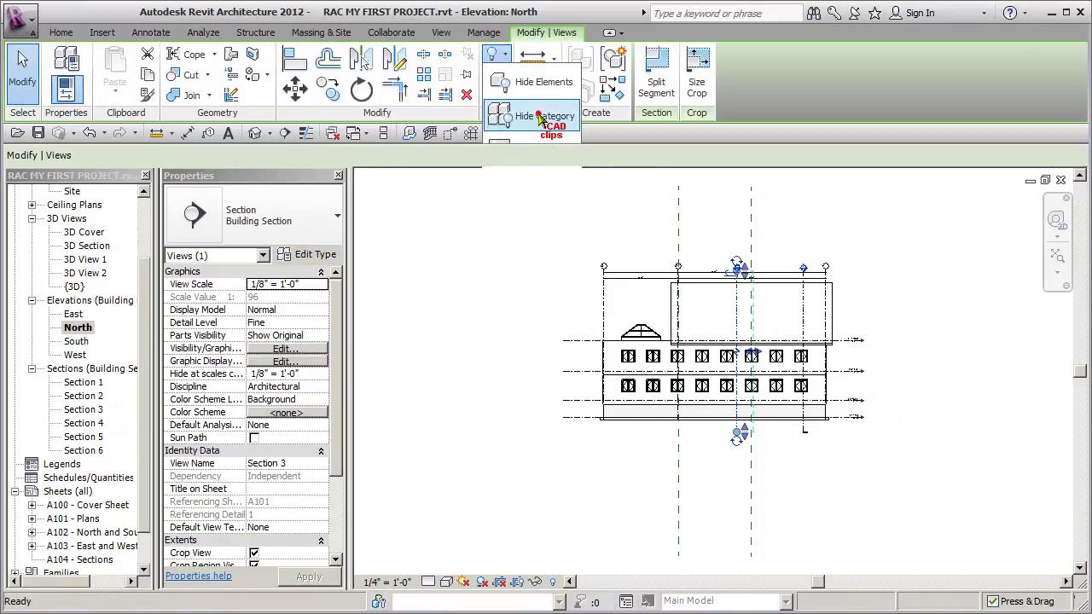
left_click(540, 117)
Hide the section marker category in the South elevation view
double_click(78, 341)
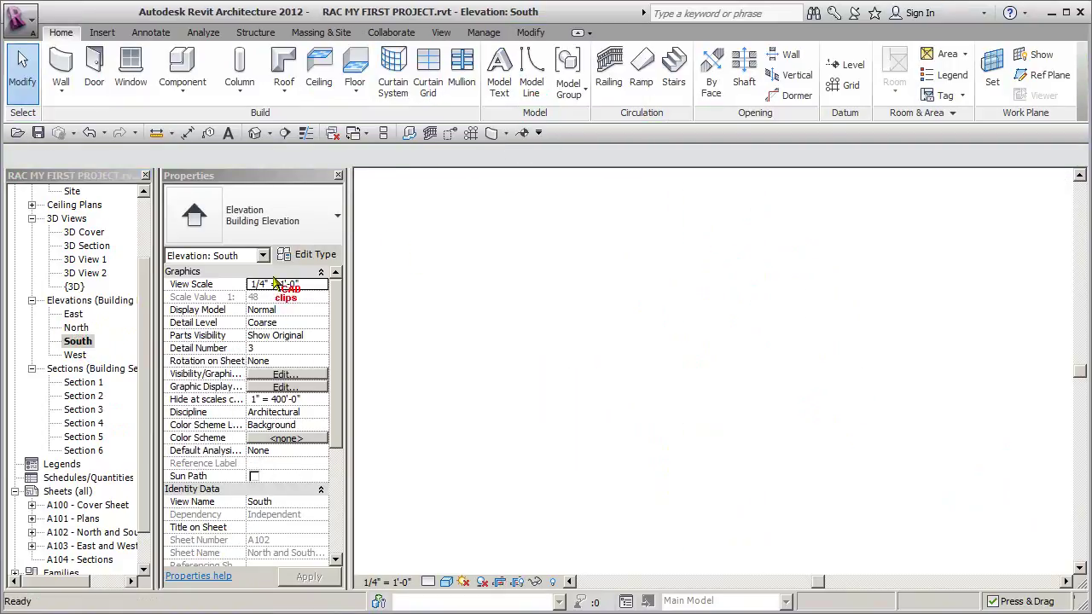
left_click(558, 286)
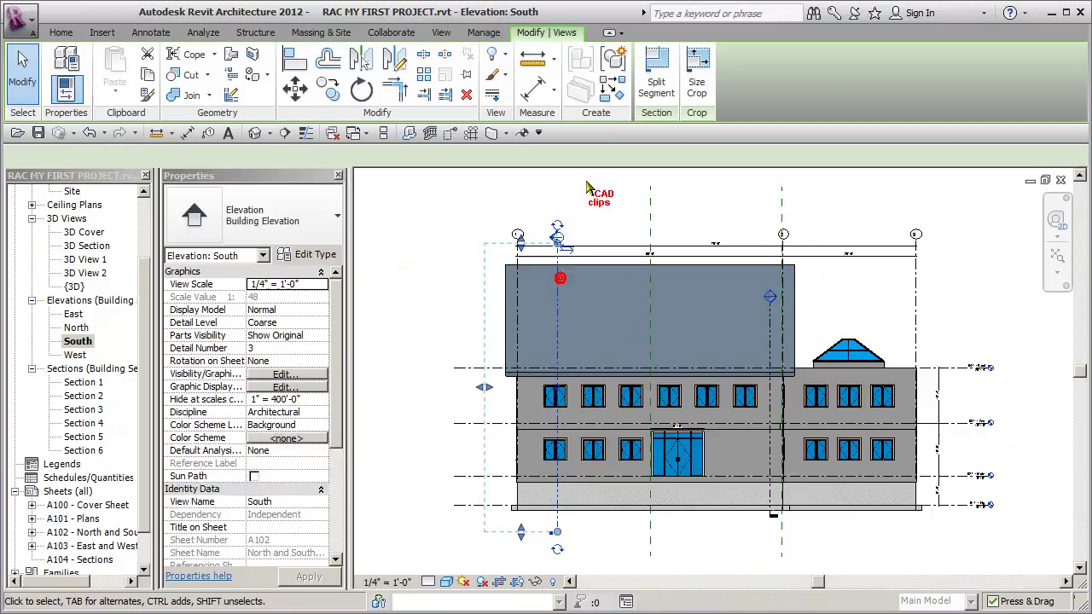
left_click(494, 54)
left_click(540, 118)
Hide the section marker category in the West elevation view, and review sheet A102 - North and South Elevations
double_click(77, 354)
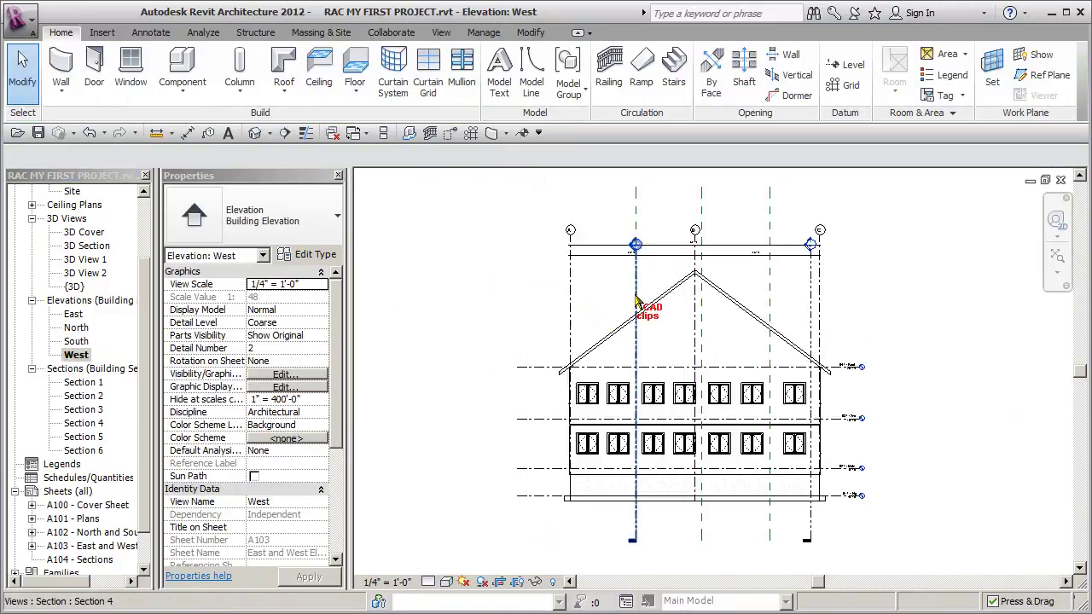
left_click(635, 303)
left_click(506, 56)
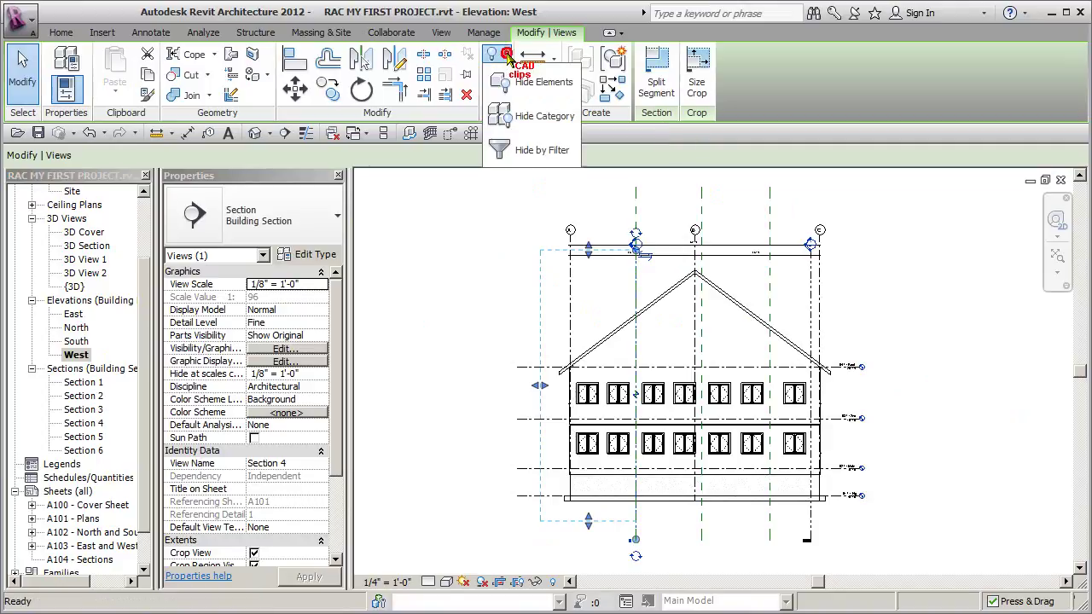
left_click(551, 115)
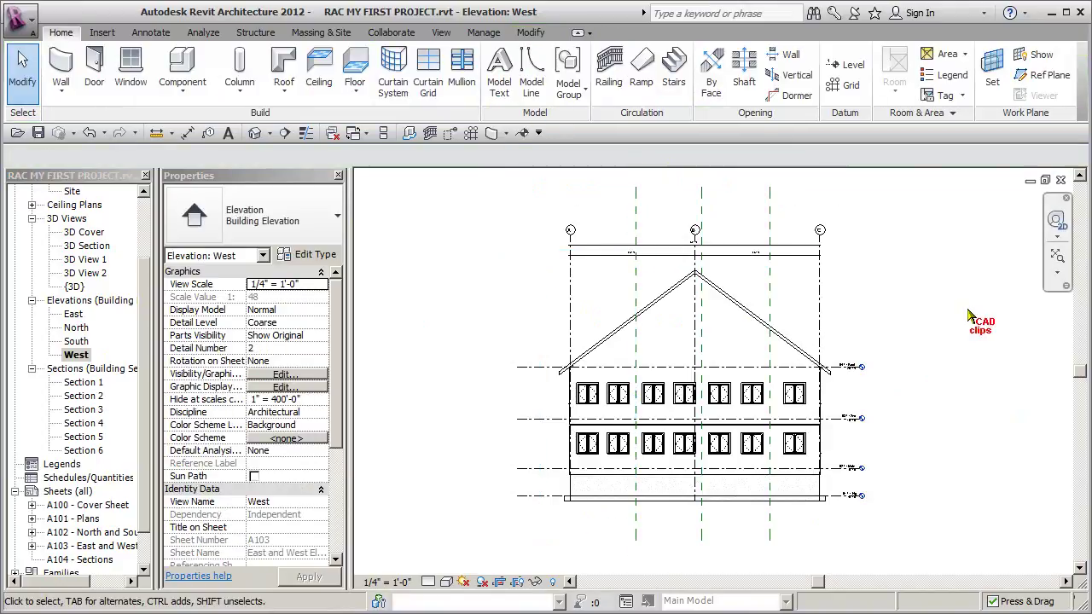
double_click(103, 531)
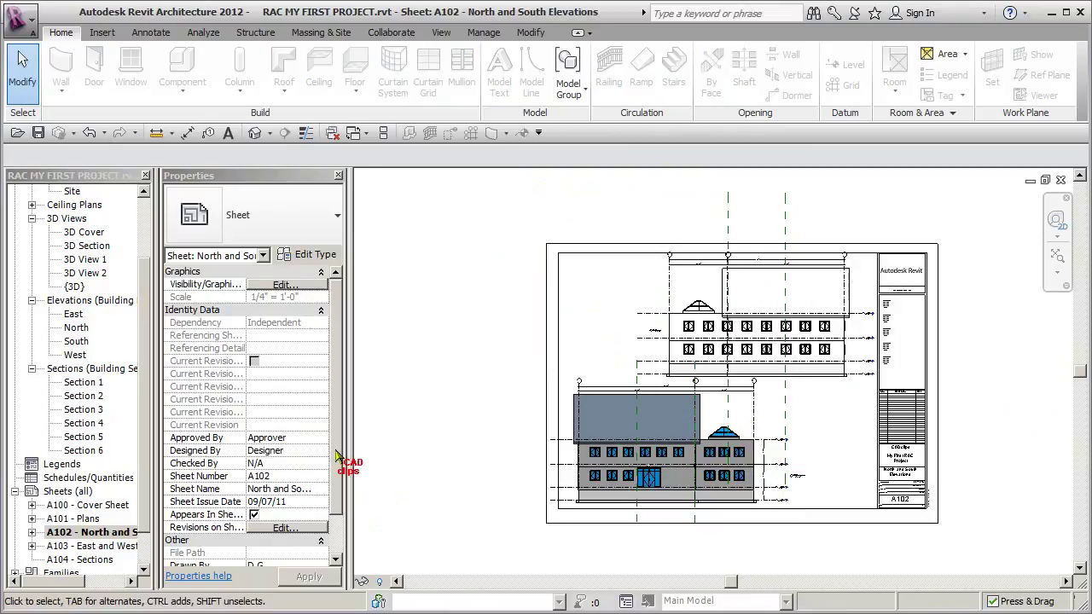
Set the East elevation's detail level to Medium and its visual style to Realistic
double_click(74, 313)
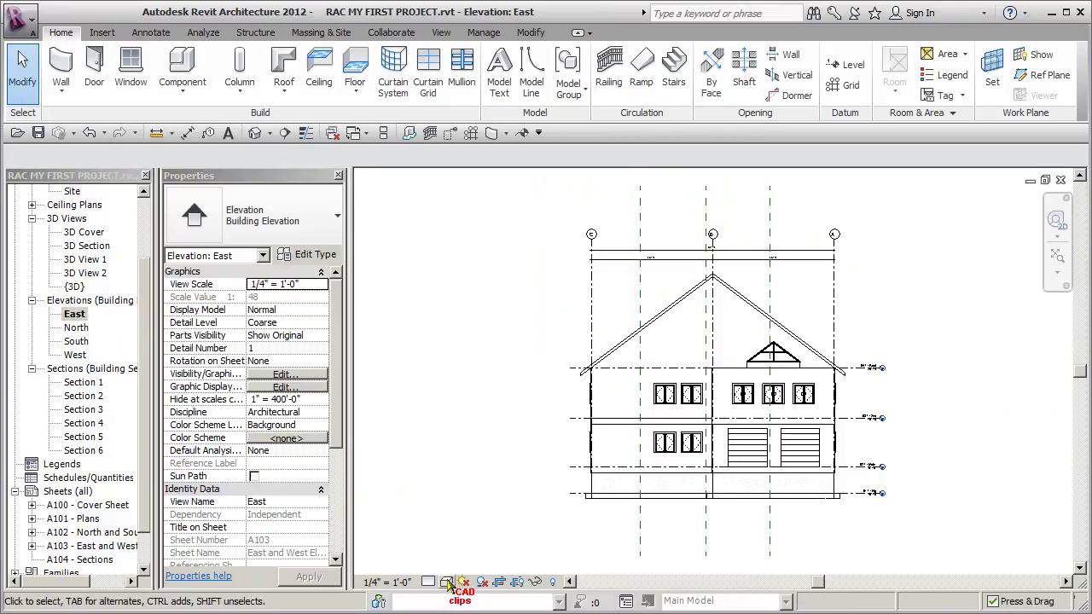
left_click(429, 582)
left_click(452, 549)
left_click(446, 581)
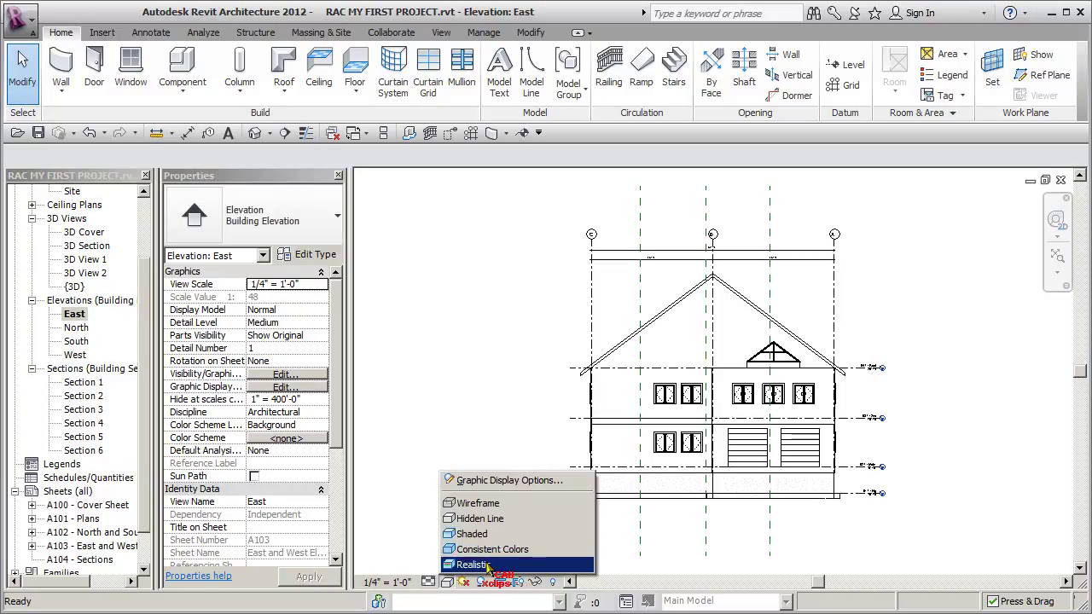
left_click(473, 565)
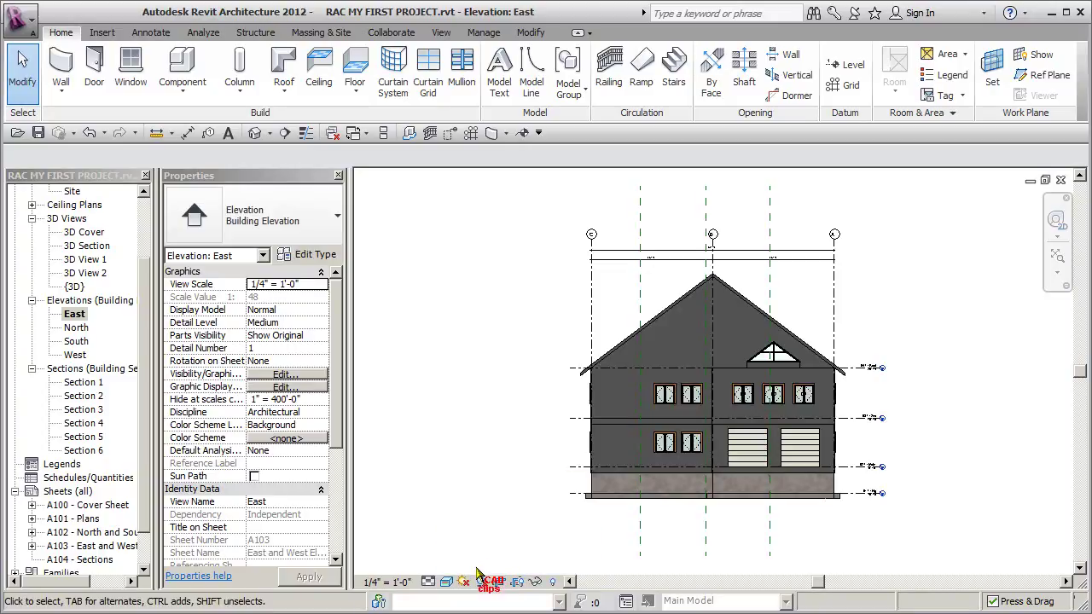
Give the North elevation the Medium detail level and the Realistic visual style
double_click(76, 328)
left_click(429, 582)
left_click(445, 546)
left_click(445, 582)
left_click(481, 550)
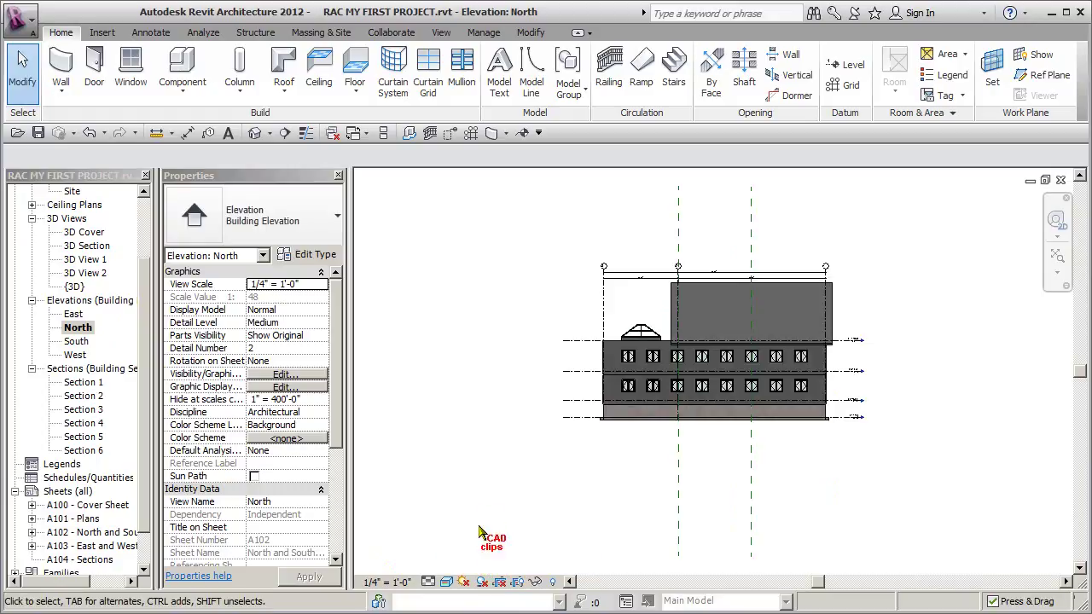
Set the South elevation's detail level to Medium and its visual style to Realistic
double_click(77, 342)
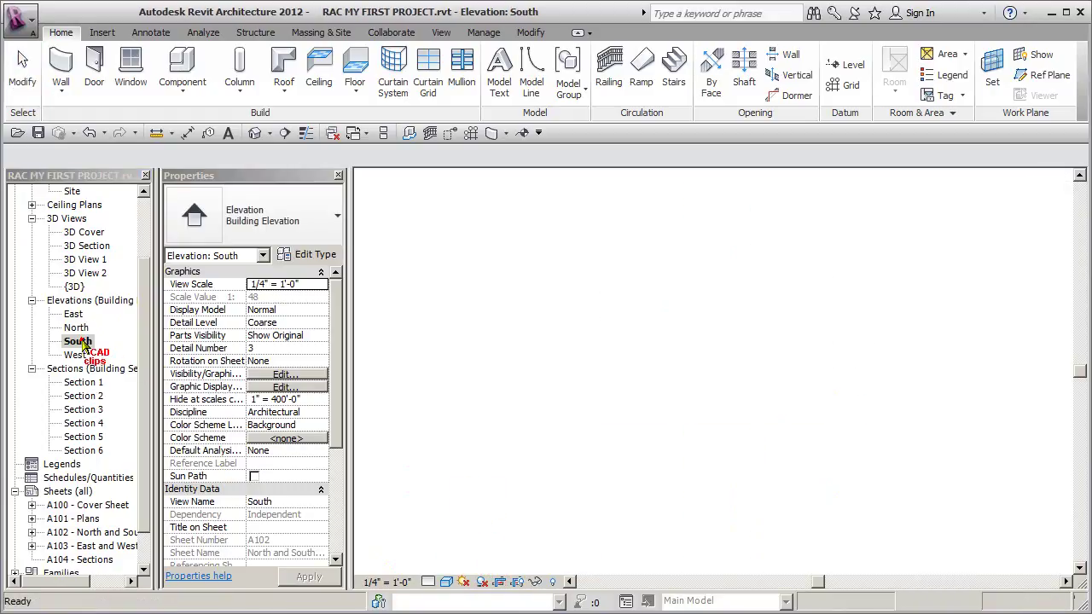
left_click(427, 582)
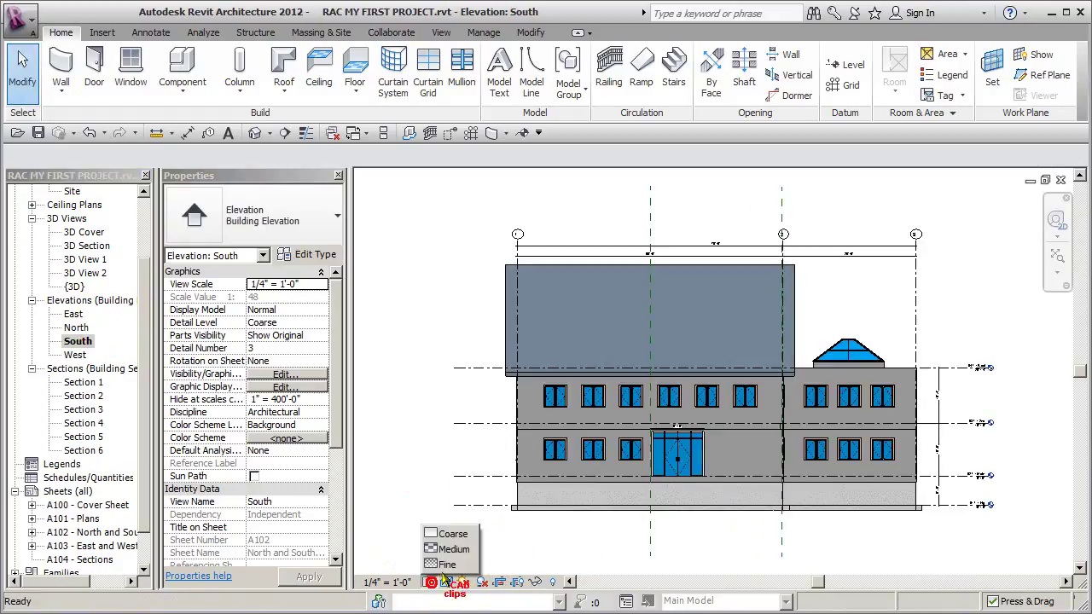
left_click(442, 551)
left_click(445, 581)
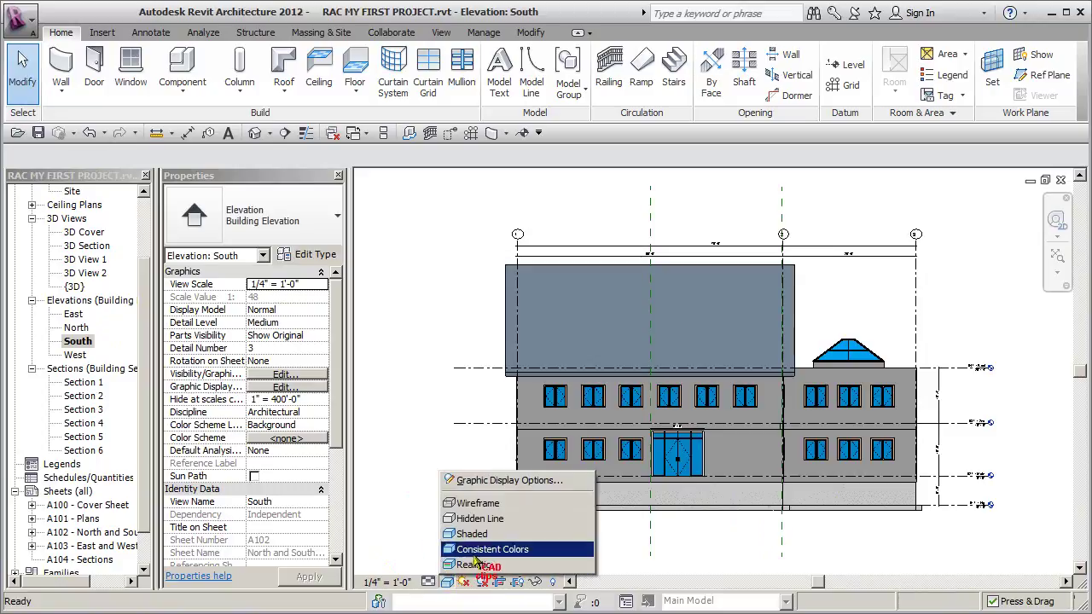
left_click(471, 565)
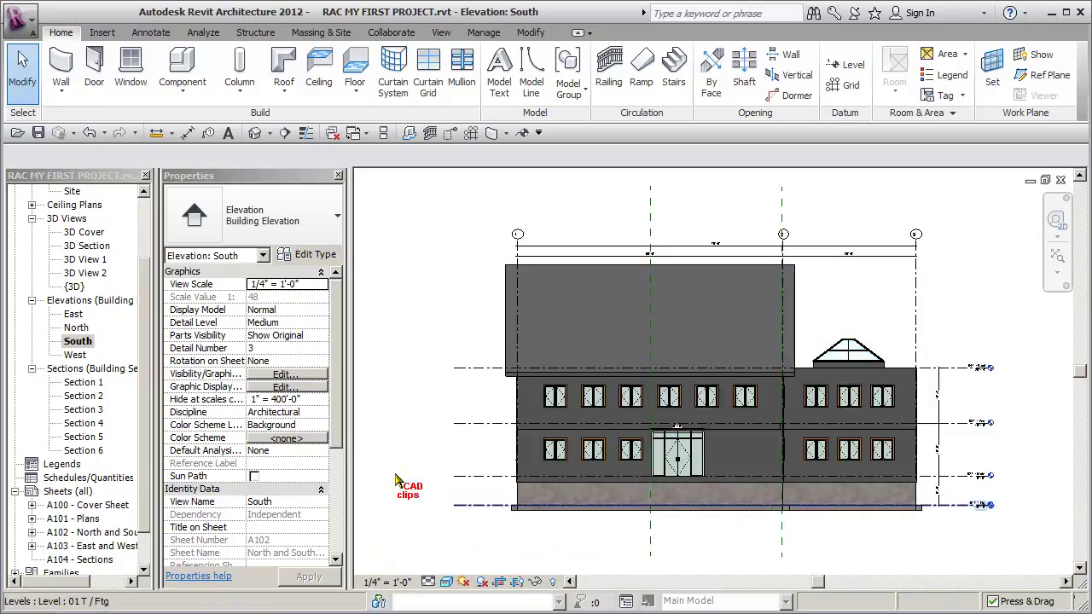
Give the West elevation the Medium detail level and the Realistic visual style
double_click(75, 354)
left_click(427, 582)
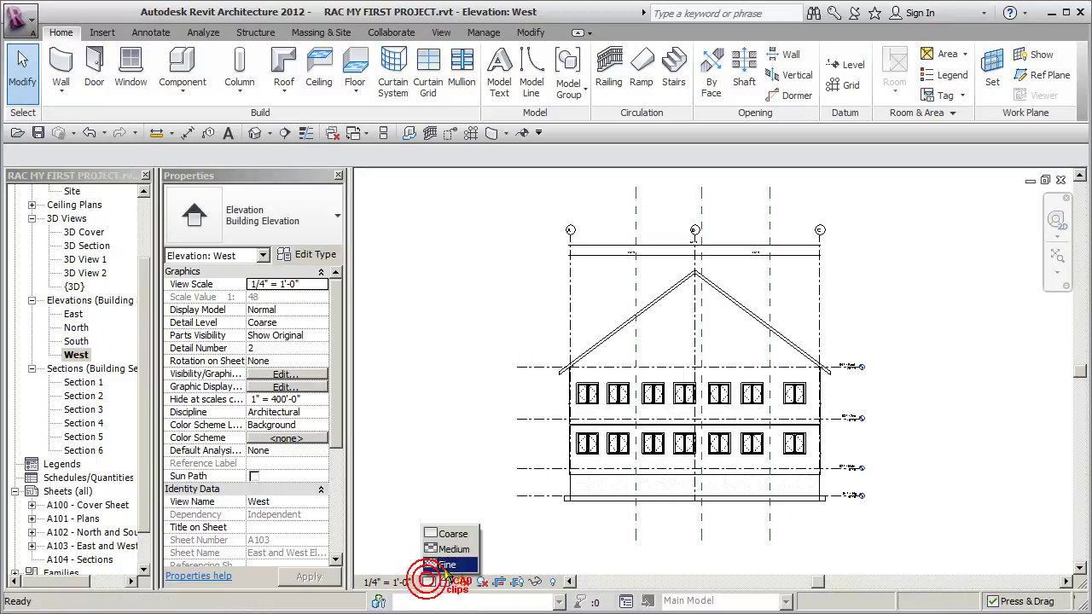
left_click(441, 551)
left_click(446, 582)
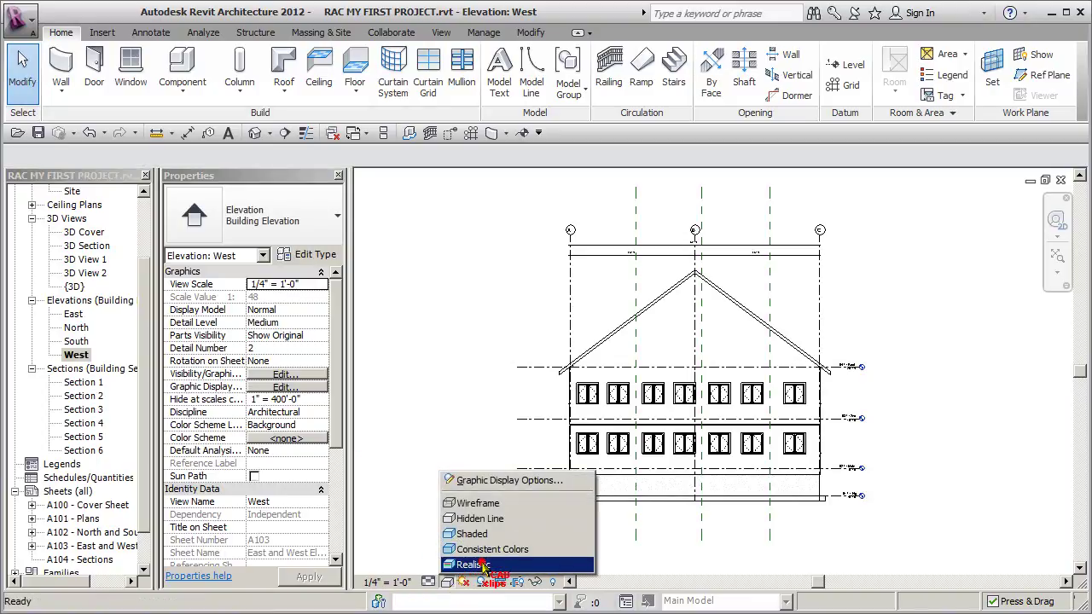
left_click(480, 564)
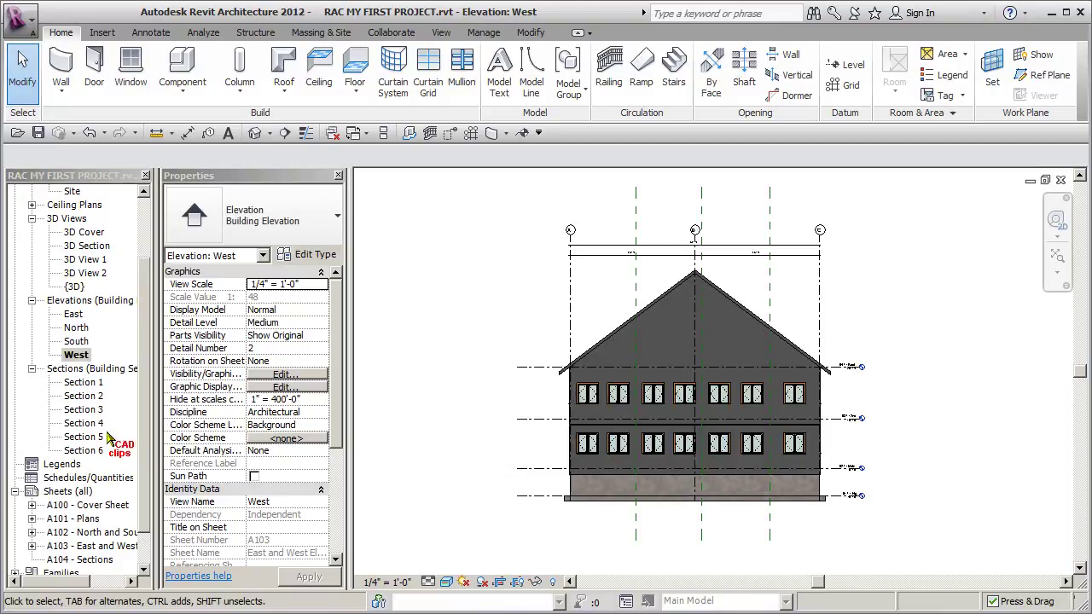
Open sheet A102 - North and South Elevations and nudge the South elevation viewport slightly down
double_click(85, 532)
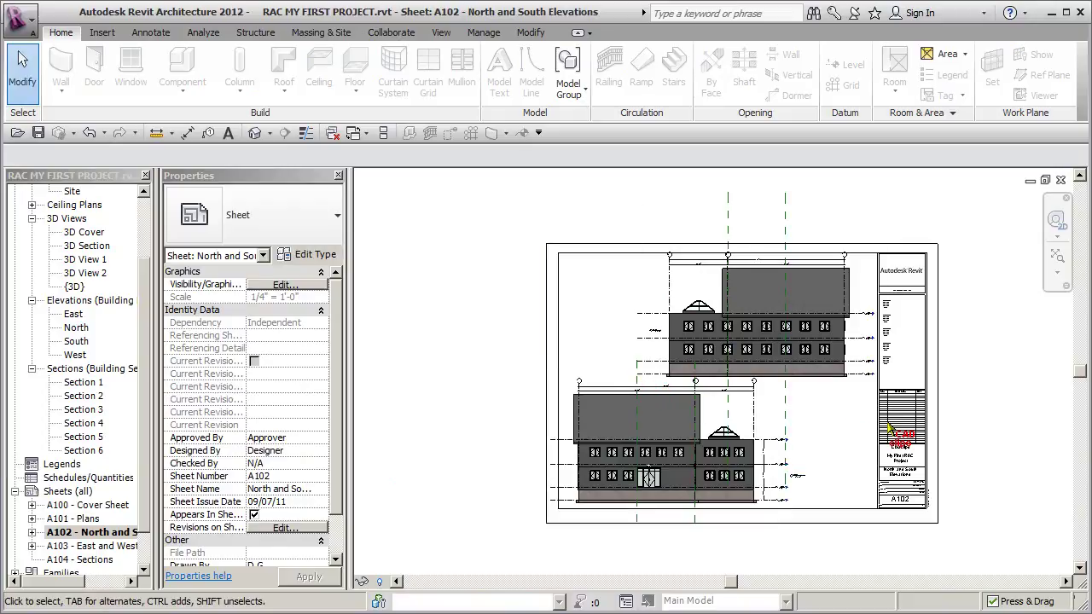
scroll(840, 264, "up", 5)
middle_click_drag(839, 343, 846, 272)
middle_click_drag(763, 415, 813, 230)
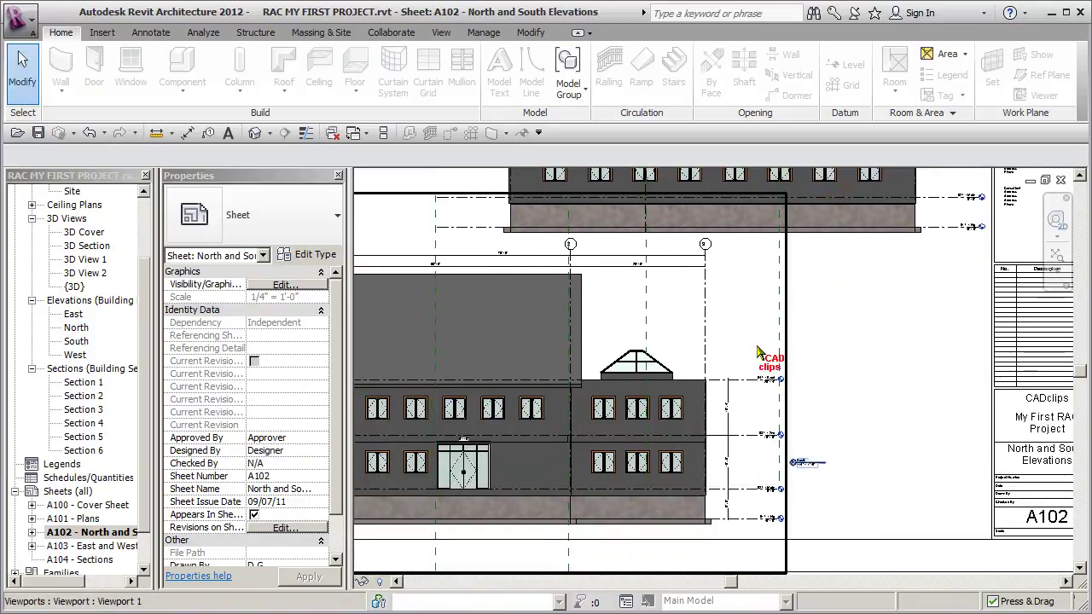
middle_click_drag(553, 401, 653, 346)
left_click(635, 358)
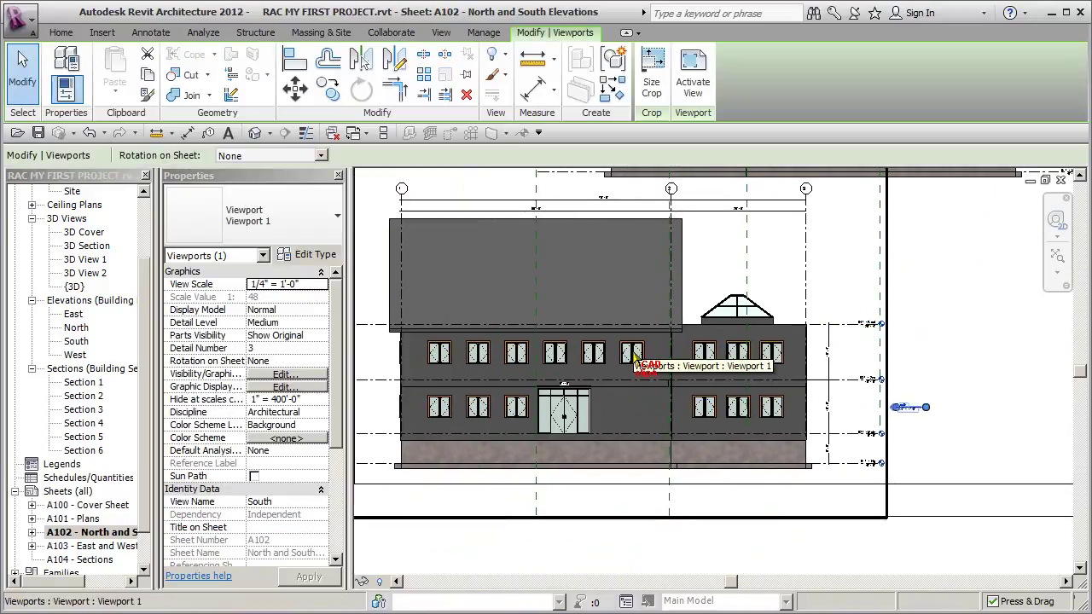
key("Down")
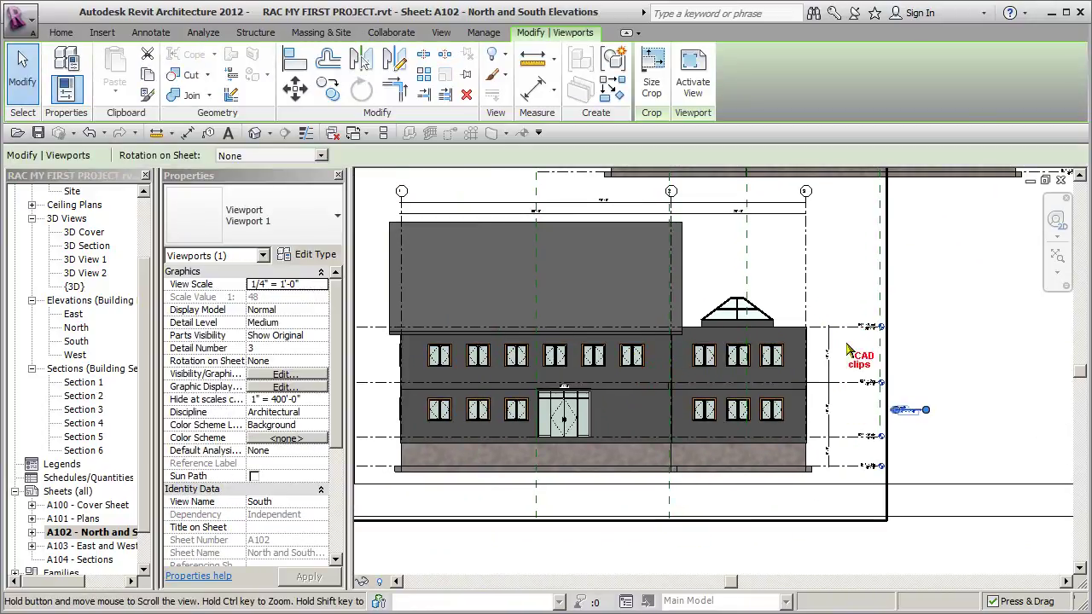
middle_click_drag(849, 348, 785, 449)
Nudge the North elevation viewport slightly down on sheet A102, and review sheet A103 - East and West Elevations
left_click(770, 278)
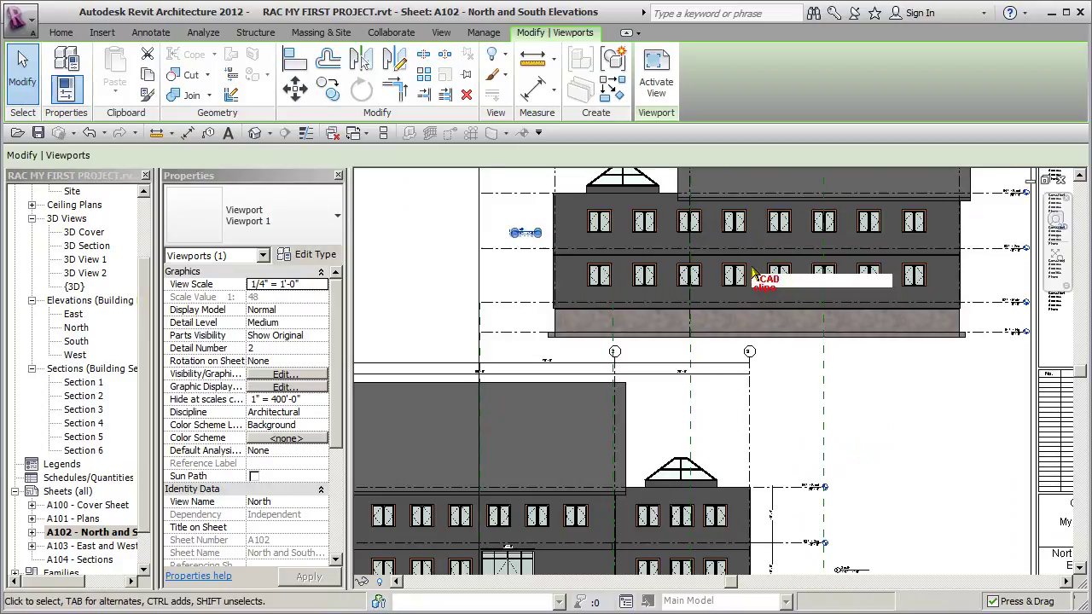
key("Down")
middle_click_drag(770, 247, 783, 468)
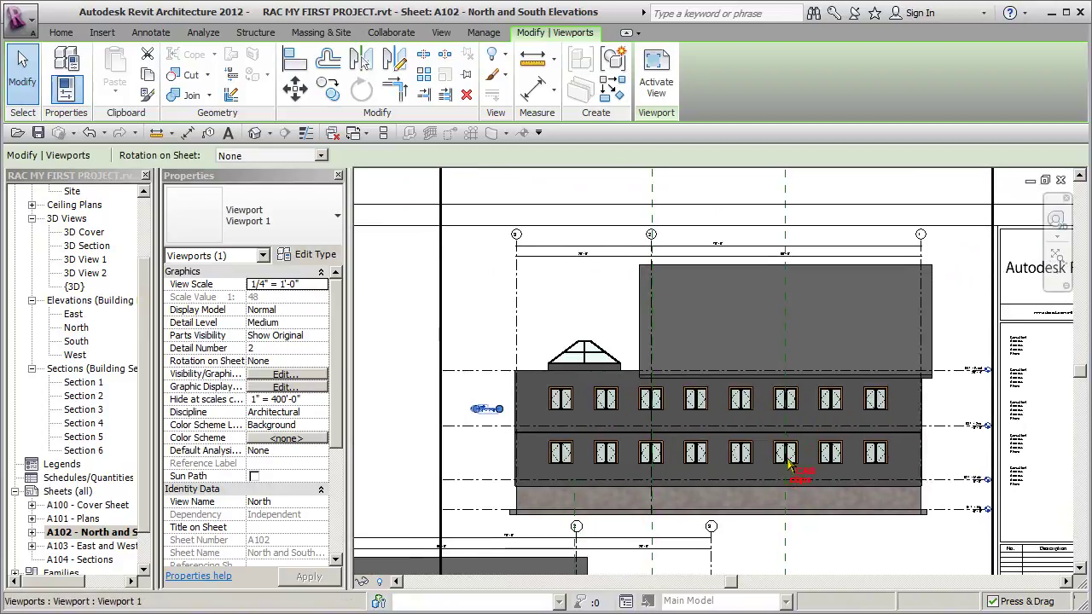
scroll(439, 328, "down", 3)
left_click(978, 346)
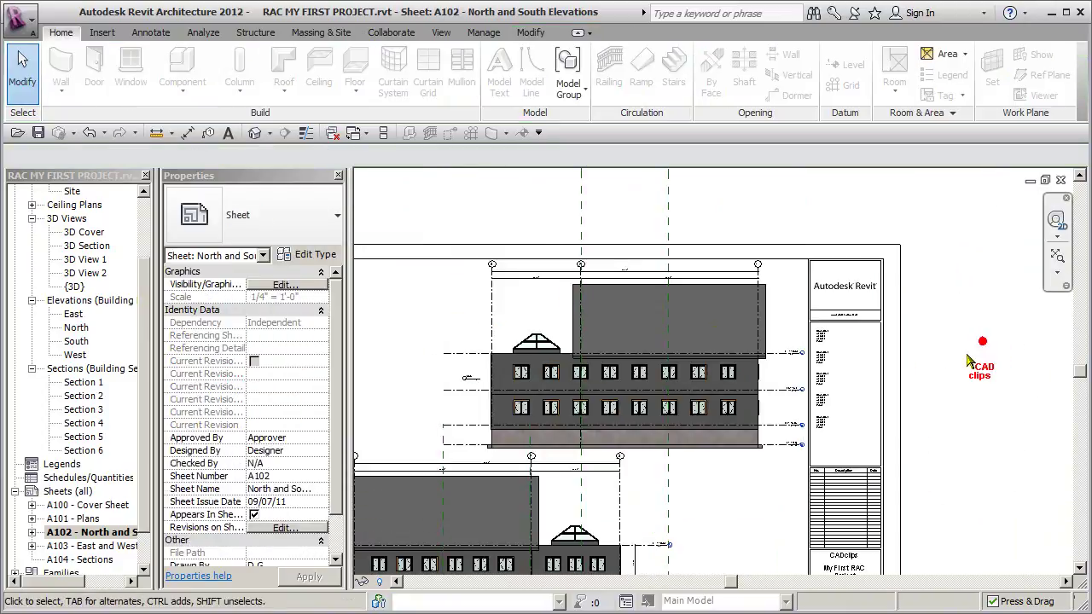
scroll(965, 353, "down", 2)
middle_click_drag(964, 357, 964, 324)
double_click(100, 545)
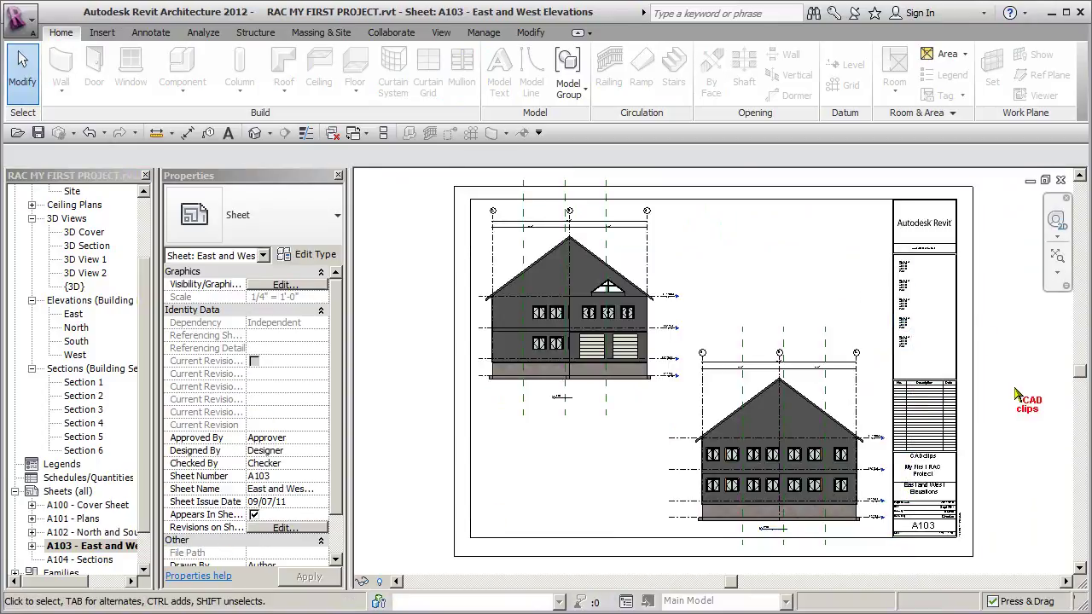
Open sheet A104 - Sections and place the Section 1 view in the sheet's upper-right area beside the title block
double_click(92, 560)
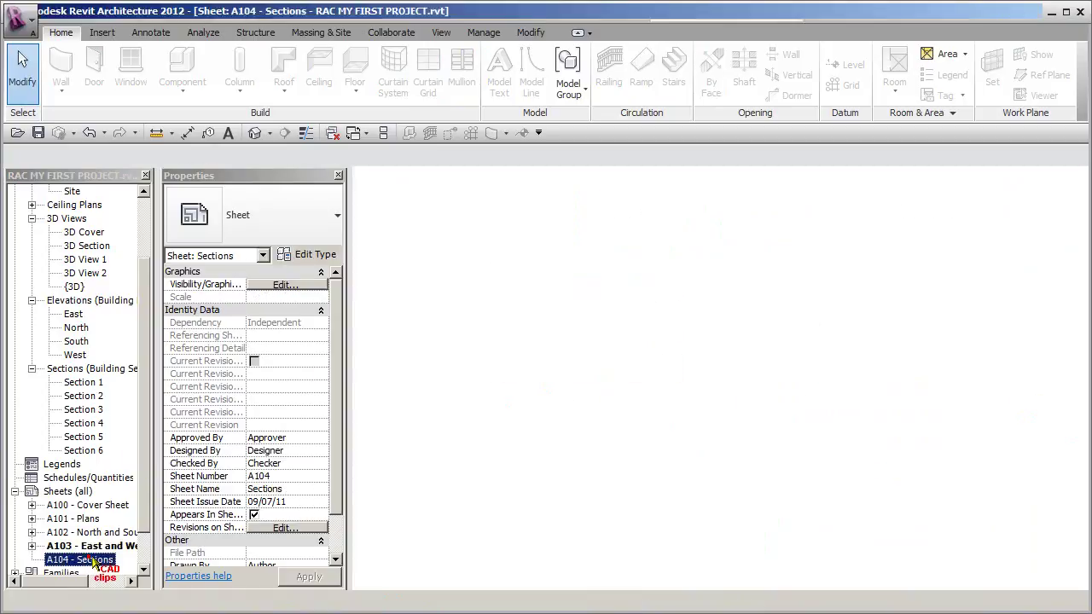
left_click(137, 345)
left_click(83, 382)
left_click_drag(93, 380, 739, 371)
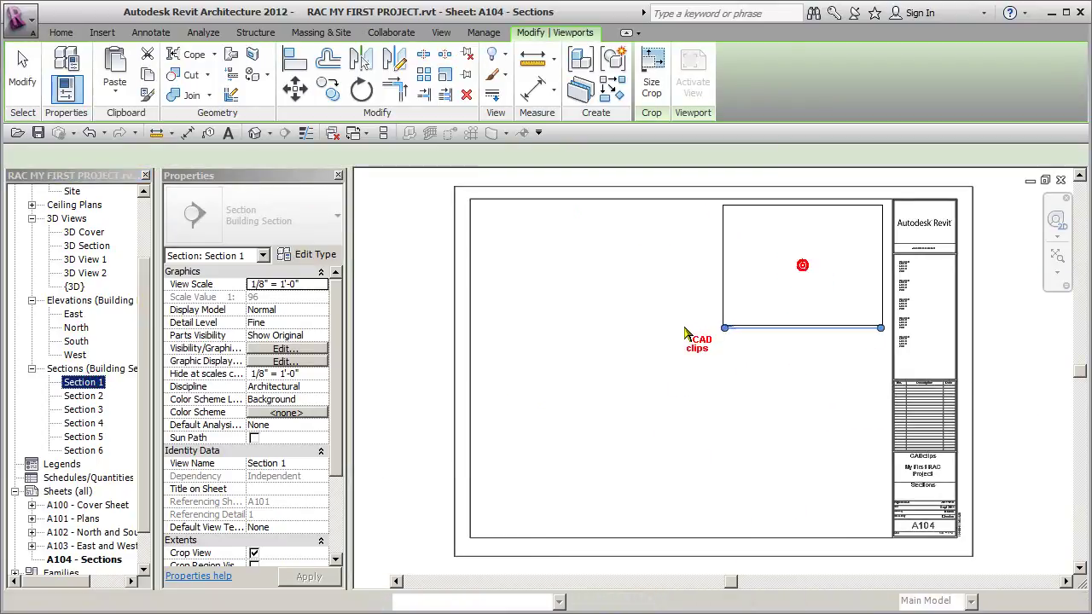
left_click(812, 268)
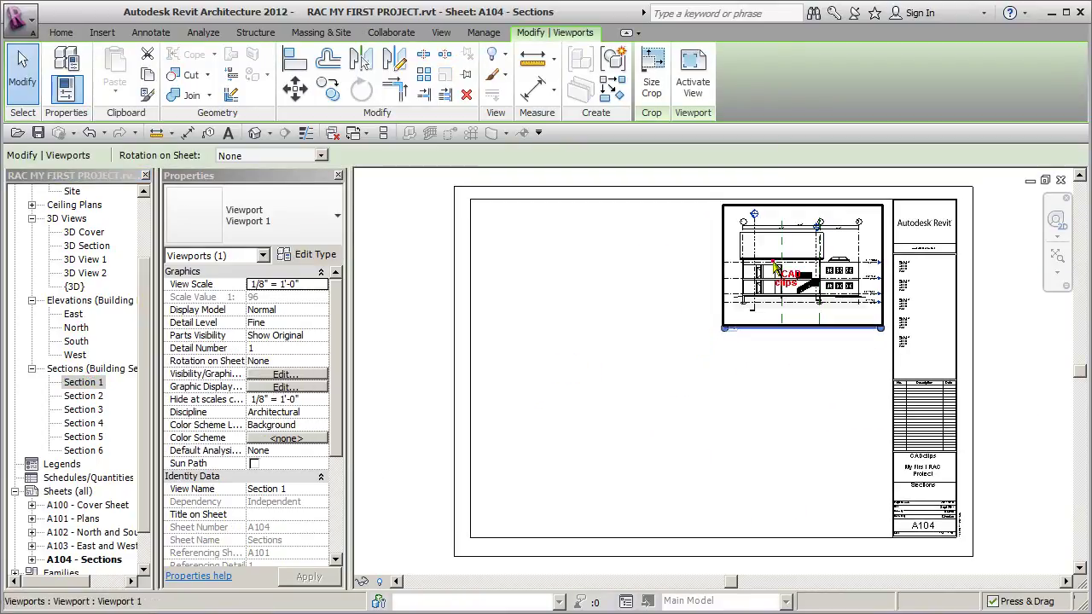
Set the Section 1 viewport's scale to 3/16" = 1'-0" and move it left and down to fit inside the sheet border
left_click(314, 282)
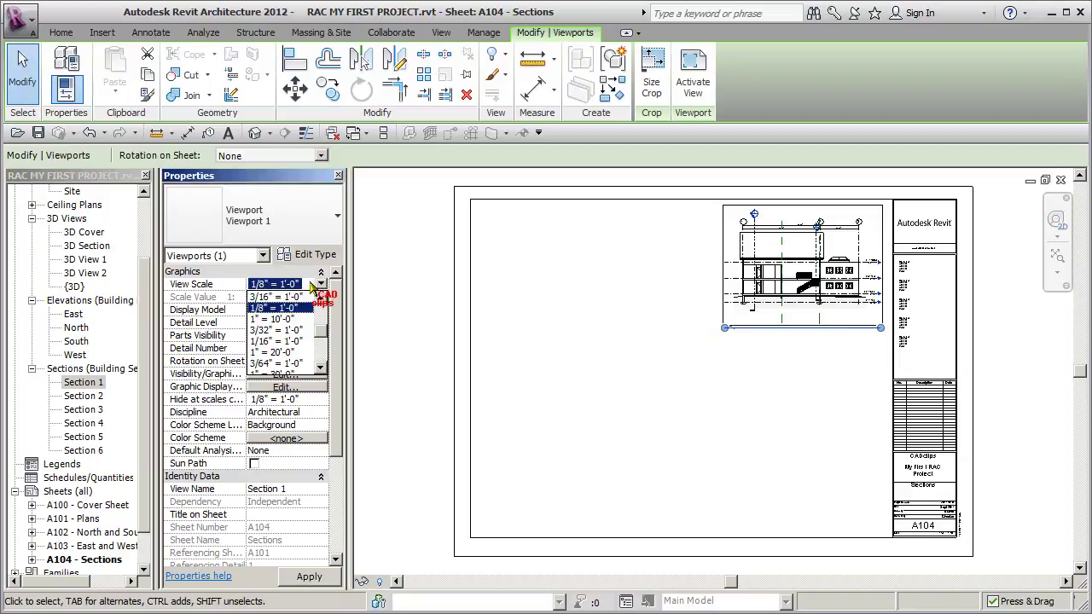
left_click(281, 296)
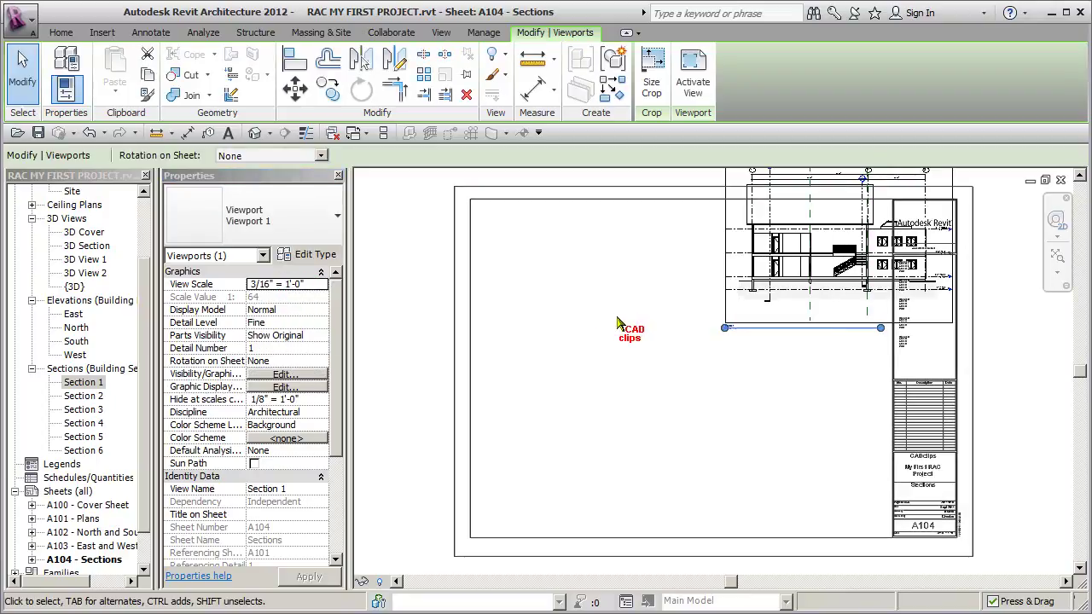
key("shift+Left")
key("shift+Left")
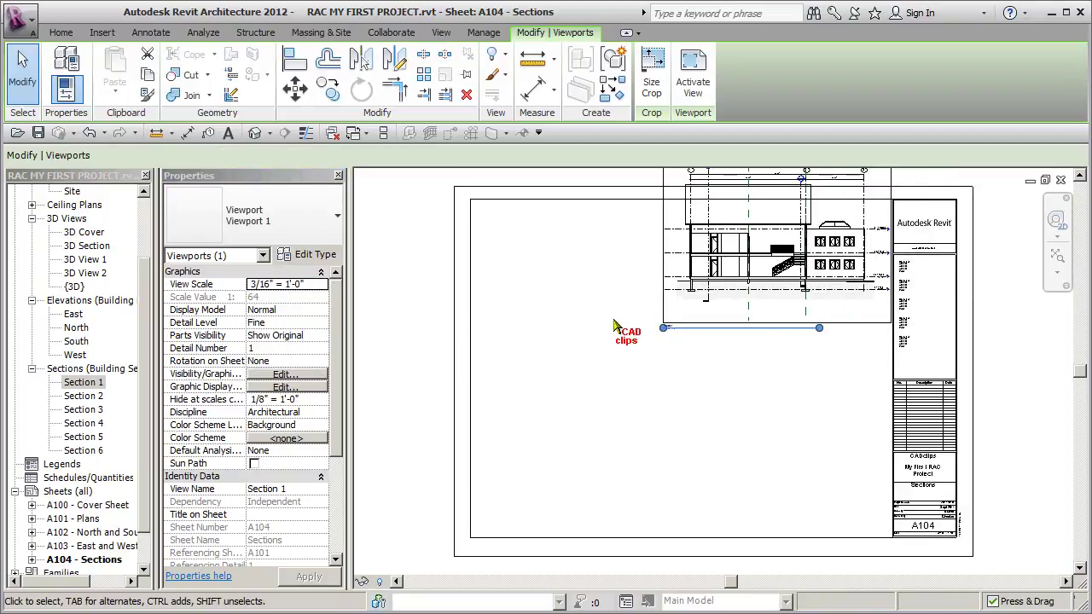
key("shift+Down")
key("Down")
key("Down")
key("Down")
key("Down")
key("Left")
left_click(585, 345)
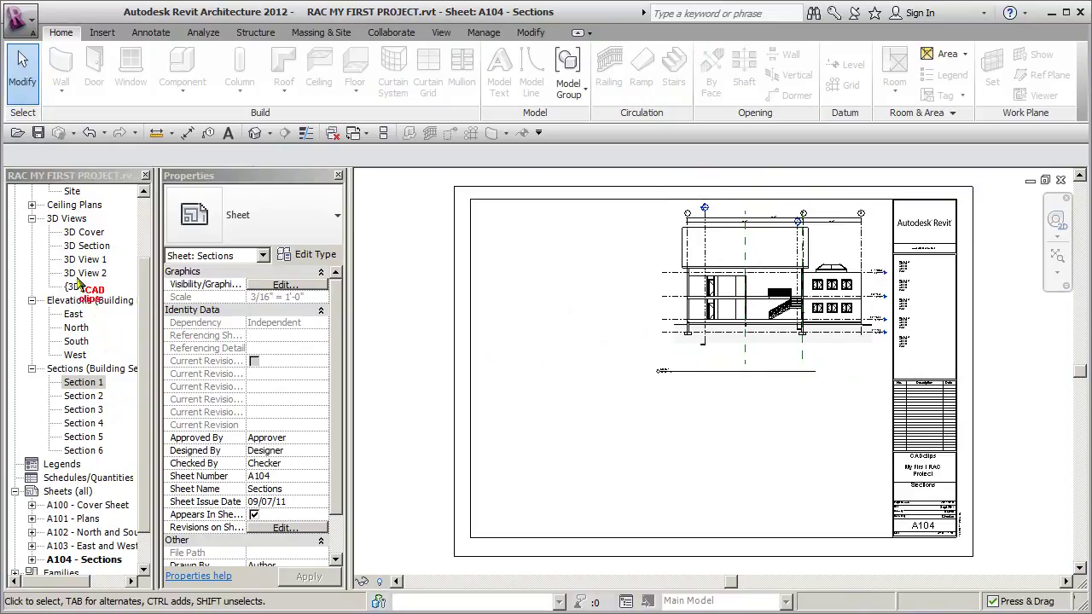
Place the 3D Section view in the upper-left area of sheet A104
left_click(92, 246)
left_click_drag(96, 253, 517, 288)
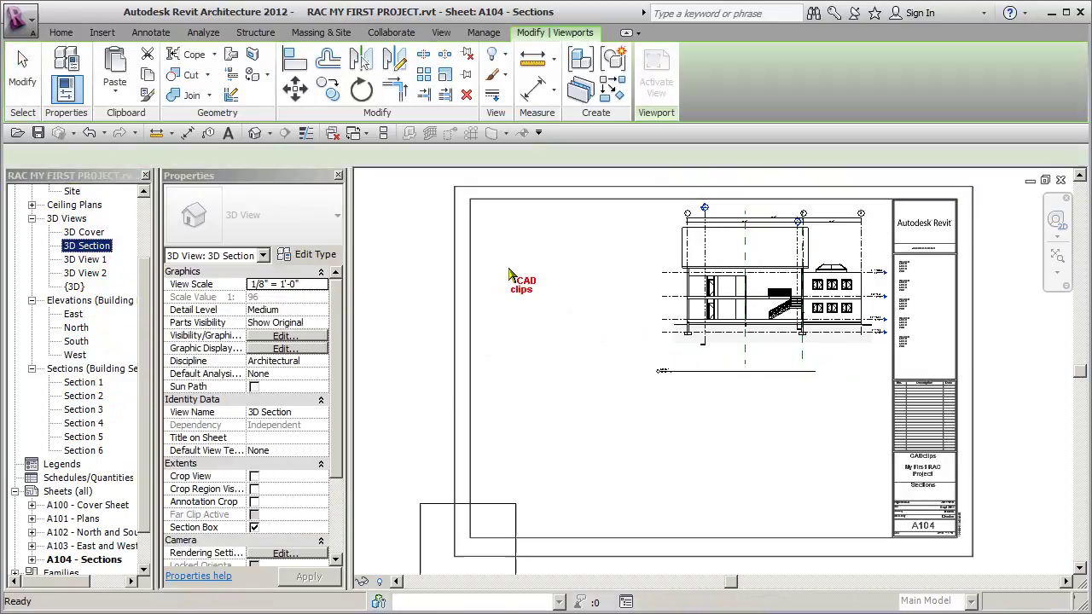
left_click(556, 278)
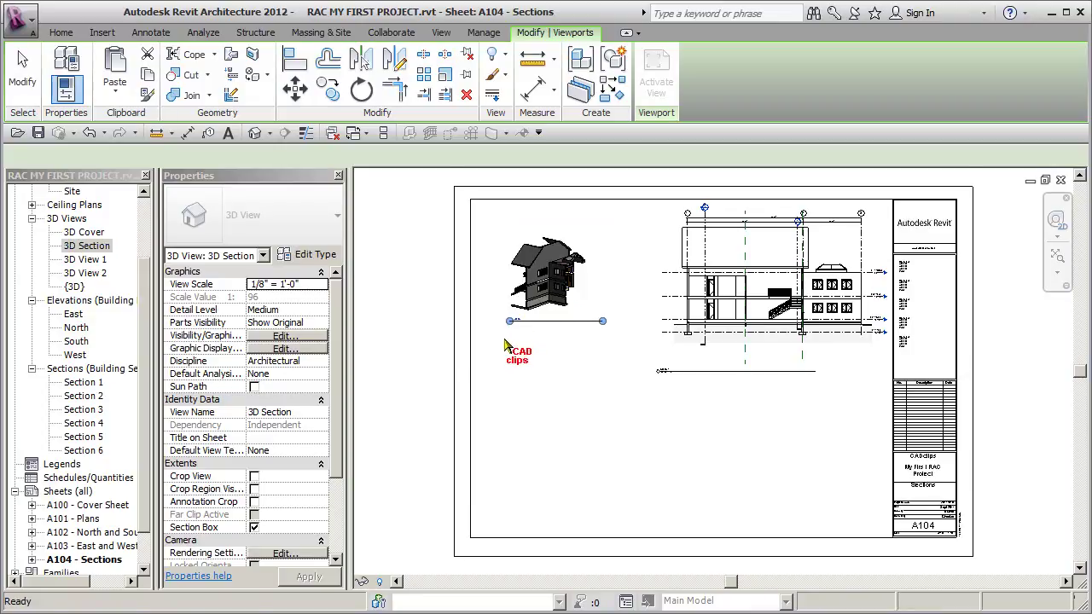